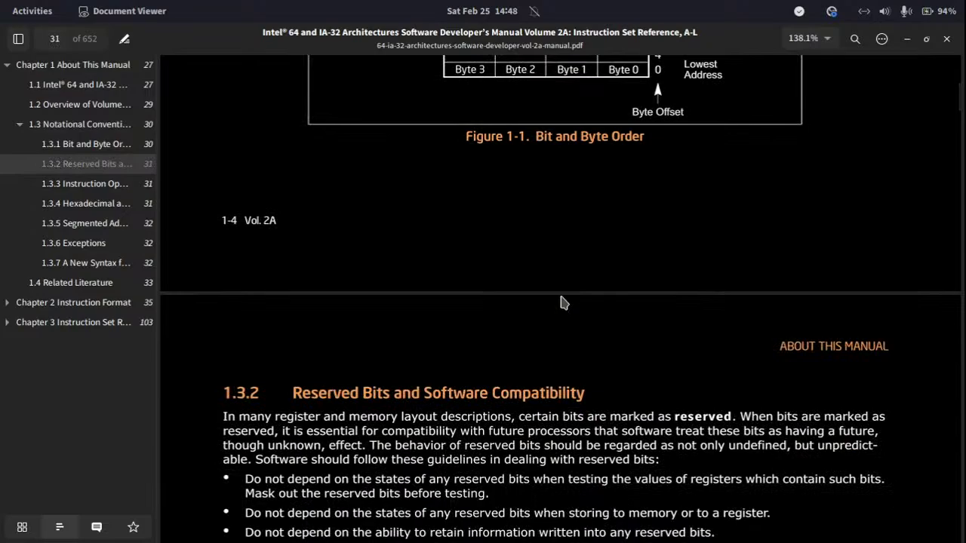
# Step: Read manual sections 1.3.1 Bit and Byte Order through 1.3.3 Instruction Operands
pyautogui.scroll(4, 560, 302)
pyautogui.scroll(-7, 560, 303)
pyautogui.scroll(2, 560, 295)
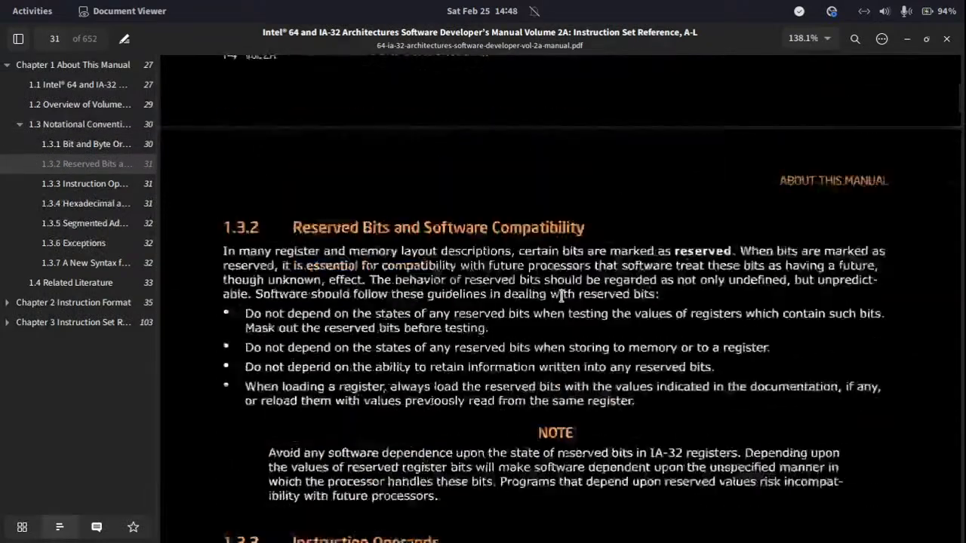
pyautogui.scroll(6, 561, 296)
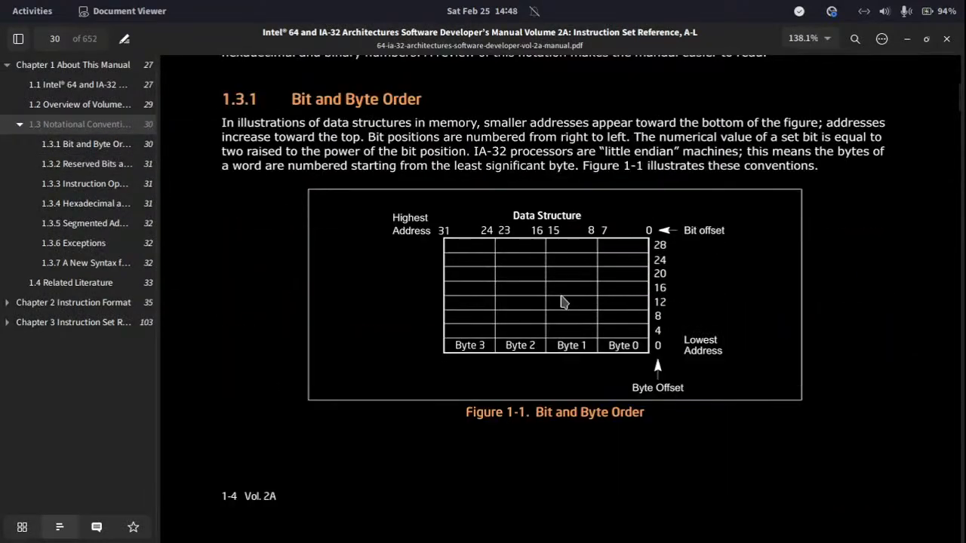
pyautogui.scroll(-7, 561, 302)
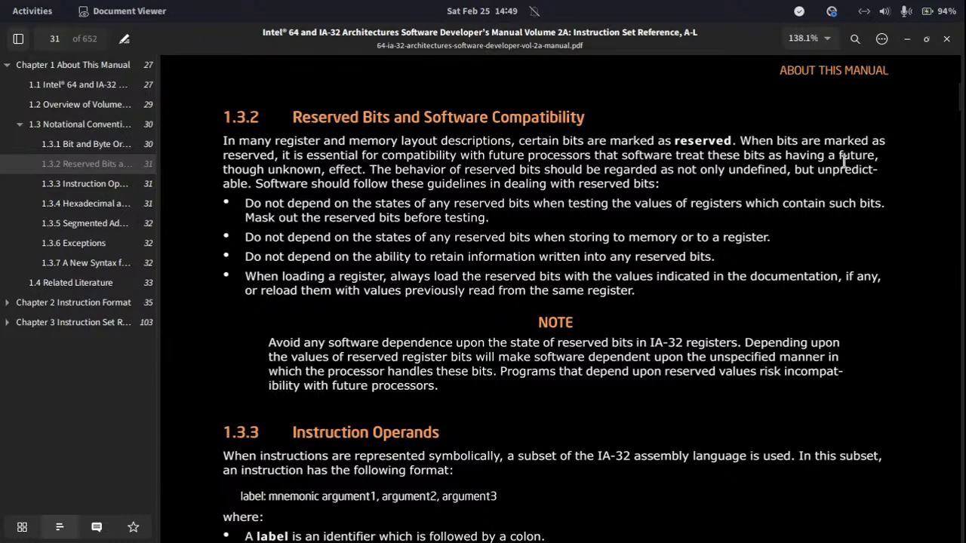
pyautogui.scroll(-8, 323, 256)
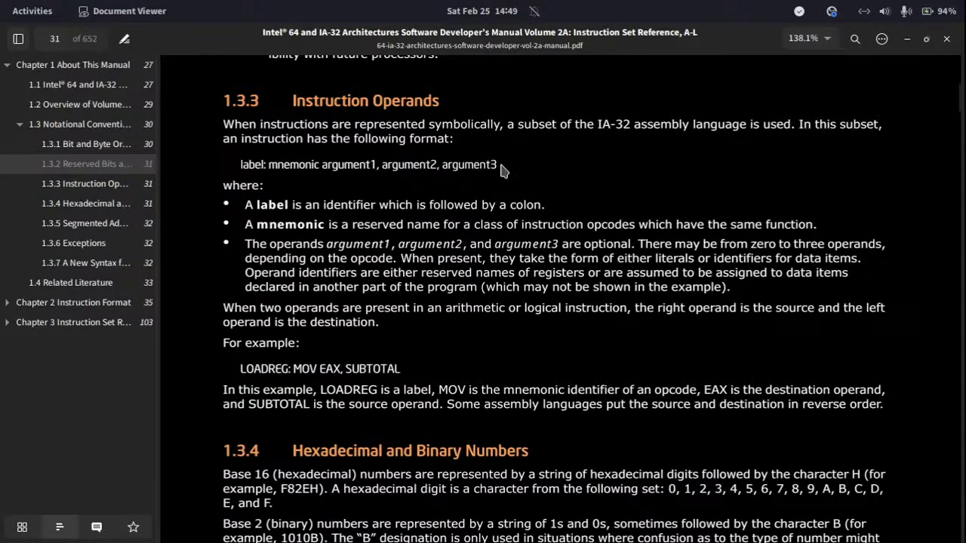
# Step: Switch to the Emacs scratch file and place its window over the manual's Instruction Operands section
pyautogui.hotkey('ctrl', 'w')
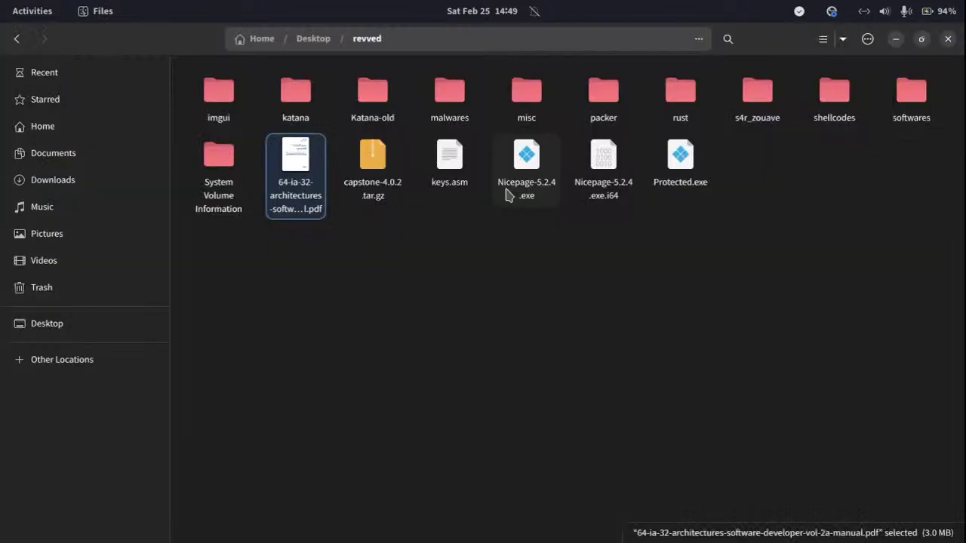
pyautogui.hotkey('alt', 'Tab')
pyautogui.press('super')
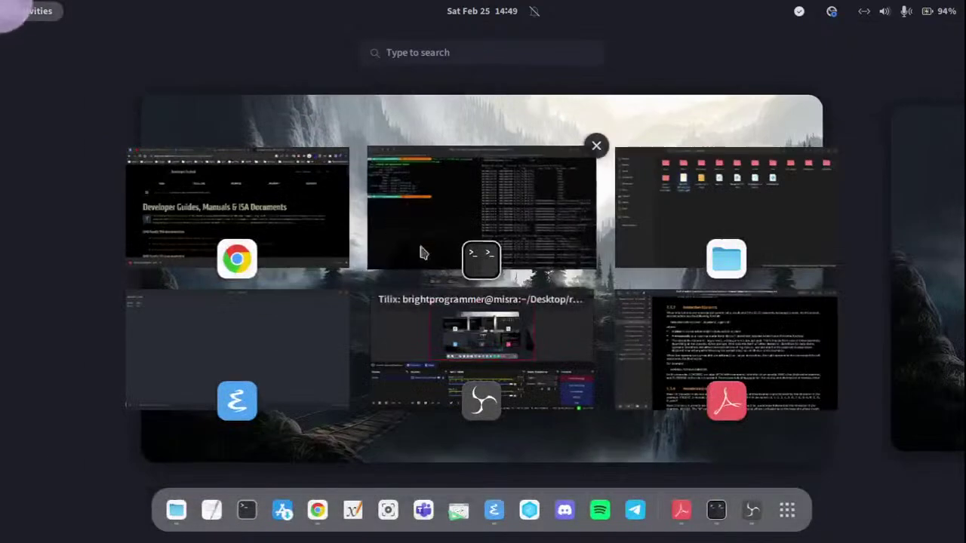
pyautogui.click(328, 345)
pyautogui.doubleClick(437, 53)
pyautogui.moveTo(358, 252); pyautogui.dragTo(711, 190)
pyautogui.write('star')
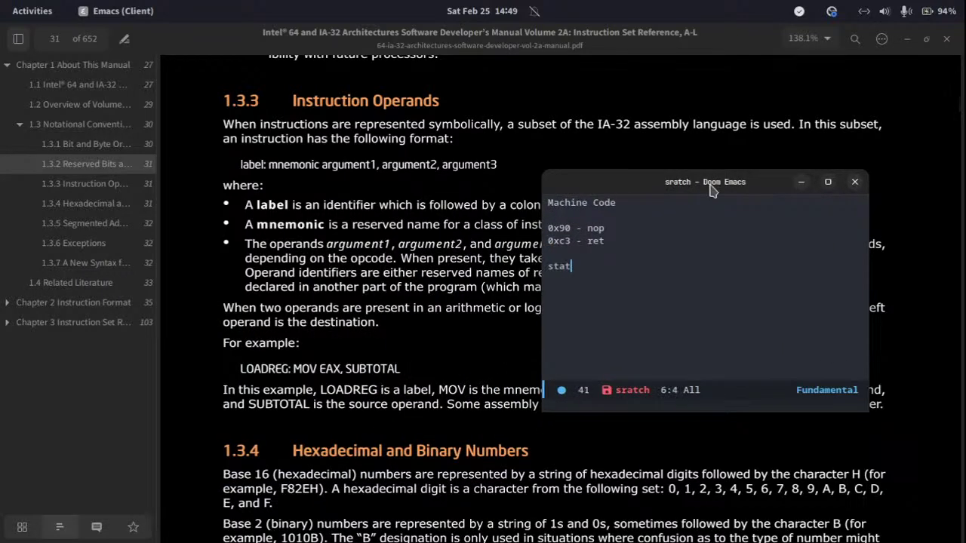
pyautogui.press('BackSpace')
pyautogui.press('BackSpace')
pyautogui.press('BackSpace')
pyautogui.press('BackSpace')
# Step: Add the label "_start :" below the machine code notes and begin a new line under it
pyautogui.write('_start')
pyautogui.write(' ;')
pyautogui.press('BackSpace')
pyautogui.write(':')
pyautogui.press('Return')
pyautogui.write('mov eax')
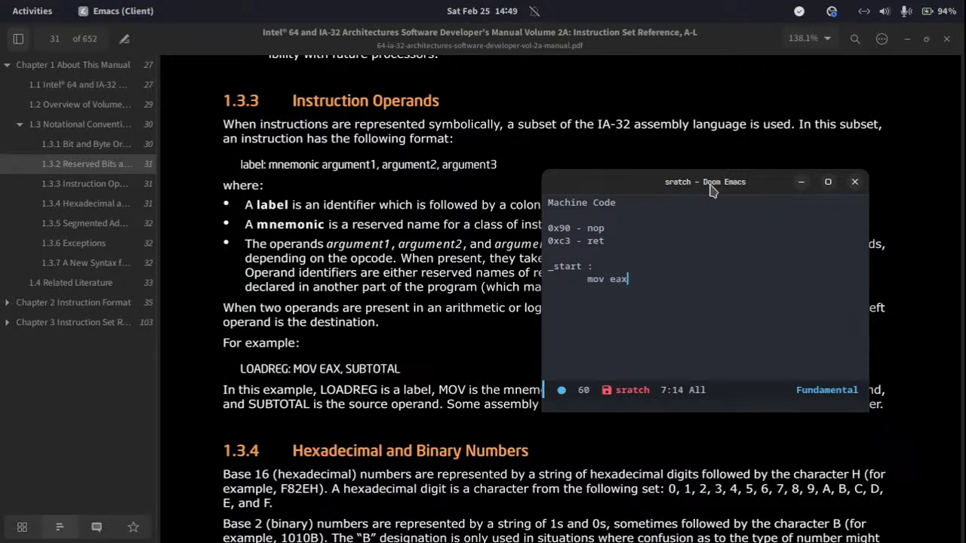
pyautogui.press('BackSpace')
pyautogui.press('BackSpace')
pyautogui.press('BackSpace')
pyautogui.press('BackSpace')
pyautogui.press('BackSpace')
pyautogui.press('BackSpace')
pyautogui.press('BackSpace')
# Step: Write the instructions "xor eax, eax" and "ret" on separate lines under the _start label
pyautogui.write('xor eax, eax')
pyautogui.press('Up')
pyautogui.press('Down')
pyautogui.press('Down')
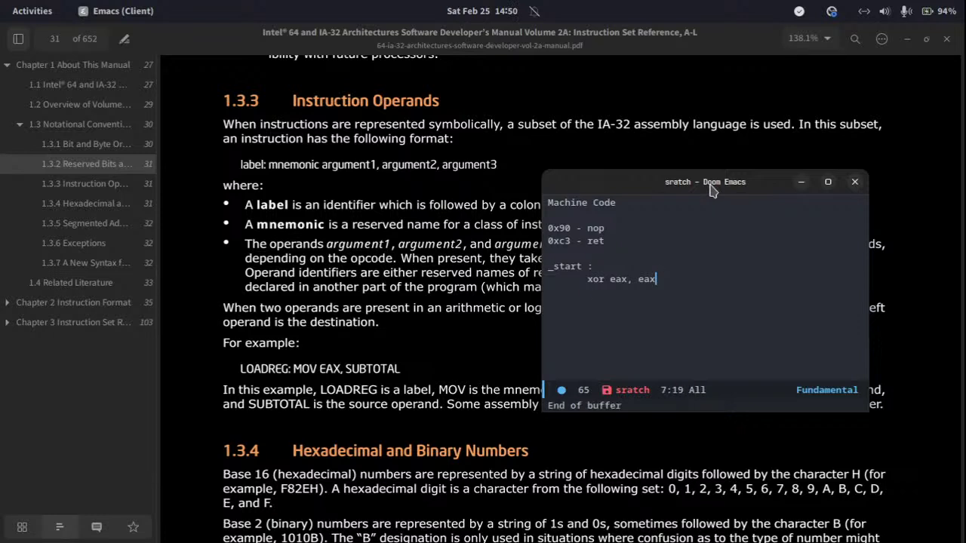
pyautogui.press('Return')
pyautogui.write('ret')
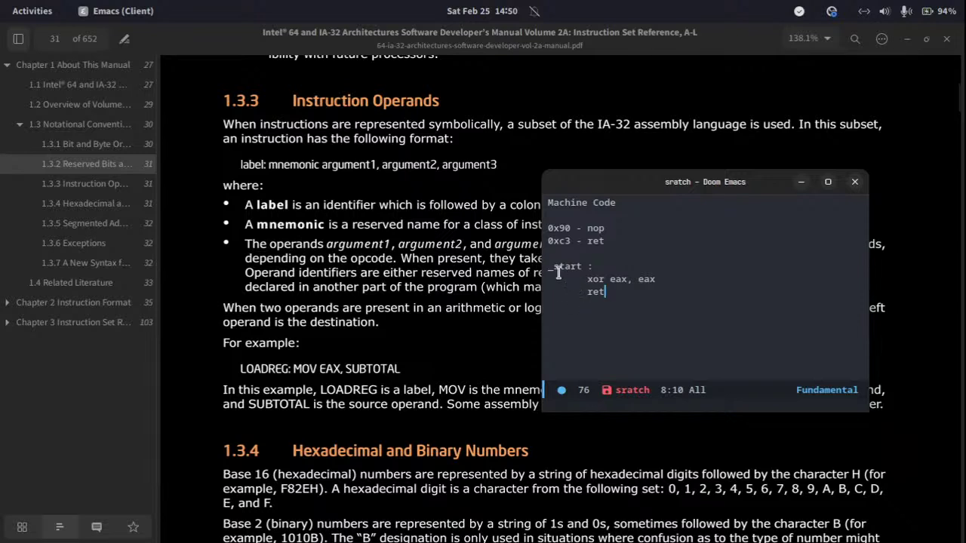
# Step: Highlight the "xor eax, eax" line in the scratch code, and return to the manual's Instruction Operands section
pyautogui.moveTo(557, 273); pyautogui.dragTo(656, 279)
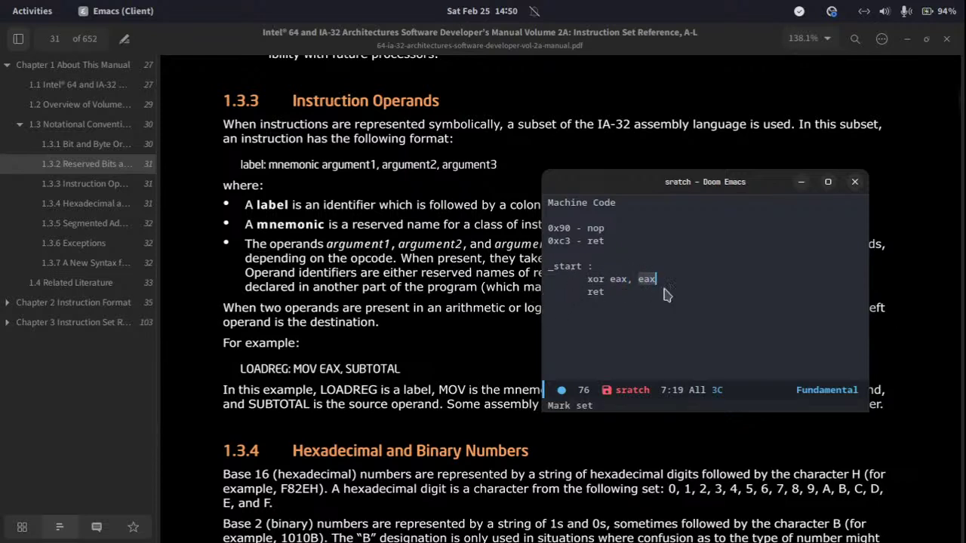
pyautogui.moveTo(587, 279); pyautogui.dragTo(695, 279)
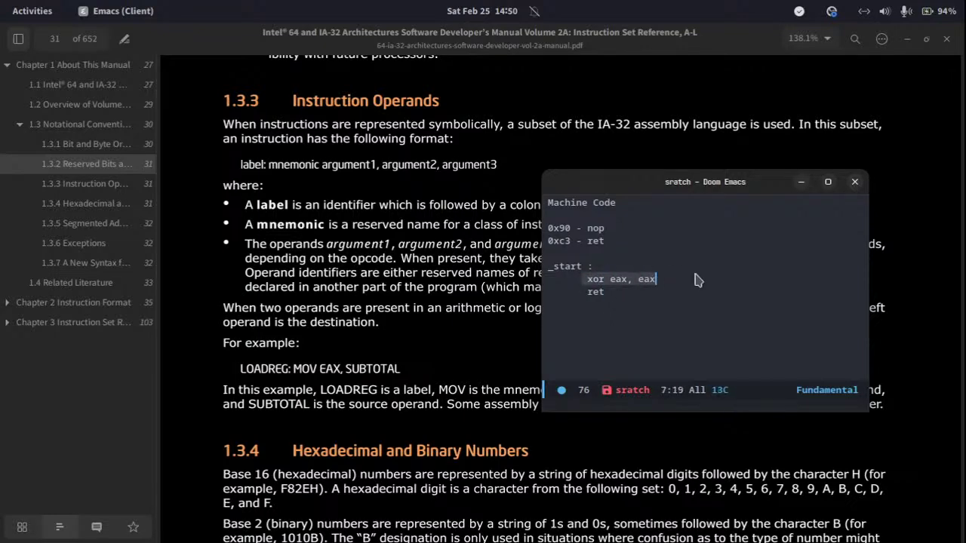
pyautogui.click(695, 280)
pyautogui.click(310, 259)
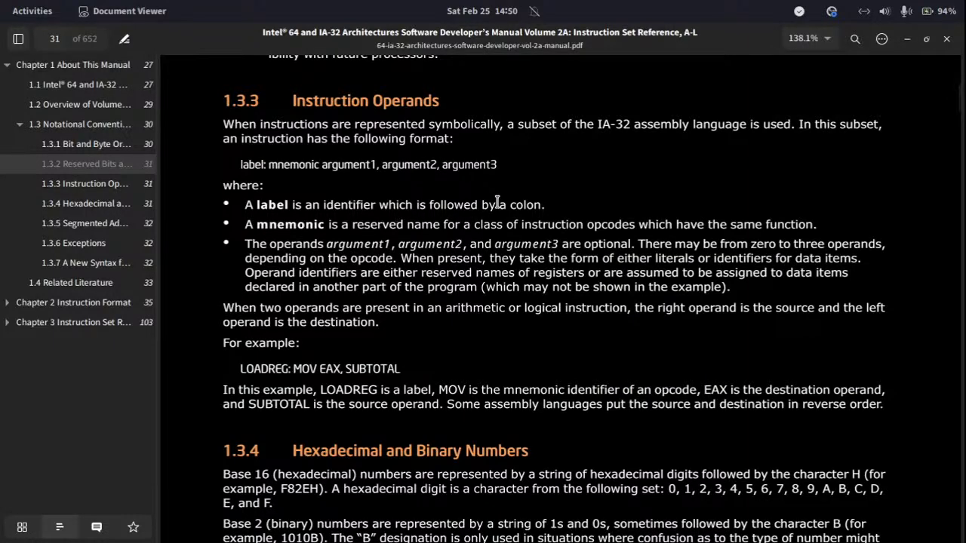
# Step: Compare the _start label and its colon in the scratch code with the manual's definition of a label
pyautogui.hotkey('alt', 'Tab')
pyautogui.hotkey('alt', 'Tab')
pyautogui.hotkey('alt', 'Tab')
pyautogui.hotkey('alt', 'Tab')
pyautogui.hotkey('alt', 'Tab')
pyautogui.moveTo(549, 266); pyautogui.dragTo(590, 267)
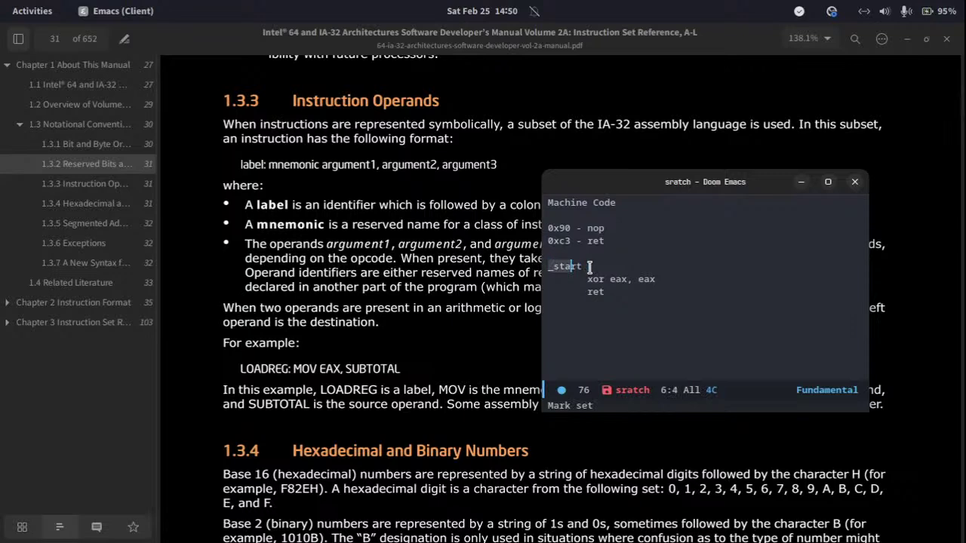
pyautogui.hotkey('alt', 'w')
pyautogui.hotkey('alt', 'Tab')
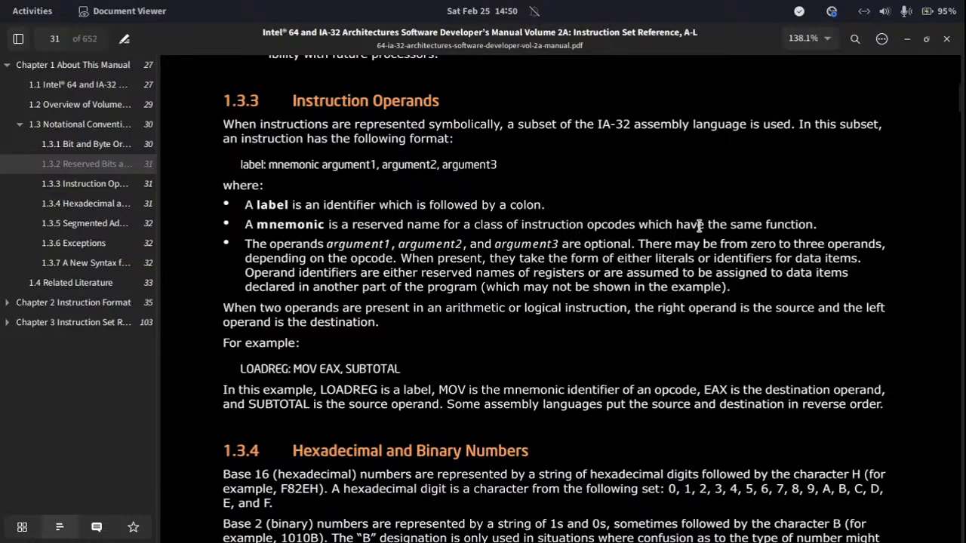
pyautogui.hotkey('alt', 'Tab')
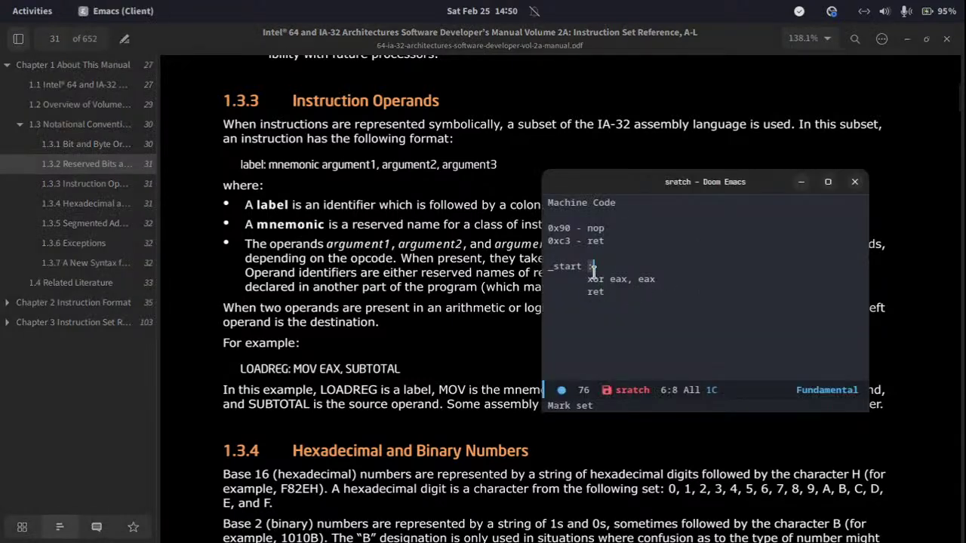
# Step: Examine the xor mnemonic and its two eax operands in the code against the manual's instruction format
pyautogui.press('Down')
pyautogui.hotkey('ctrl', 'space')
pyautogui.hotkey('alt', 'f')
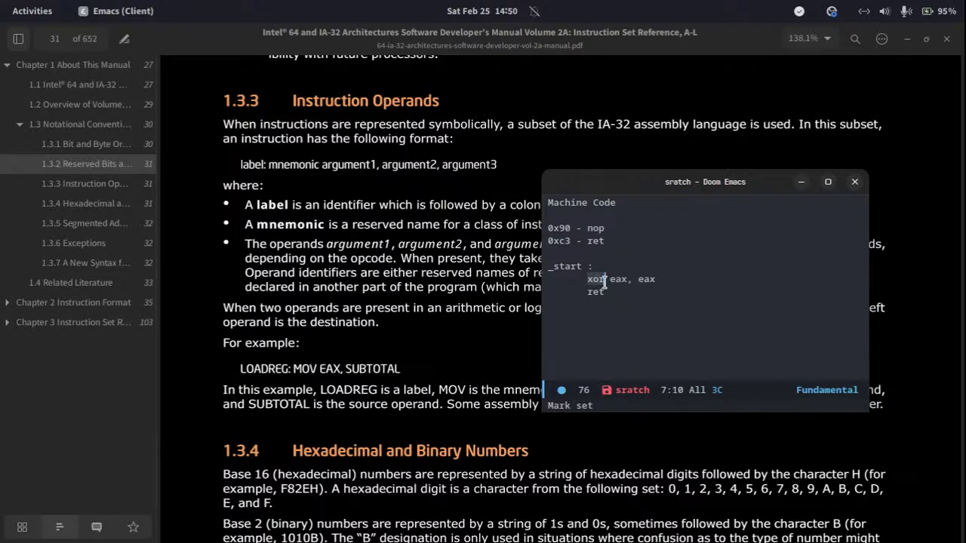
pyautogui.moveTo(605, 280); pyautogui.dragTo(657, 282)
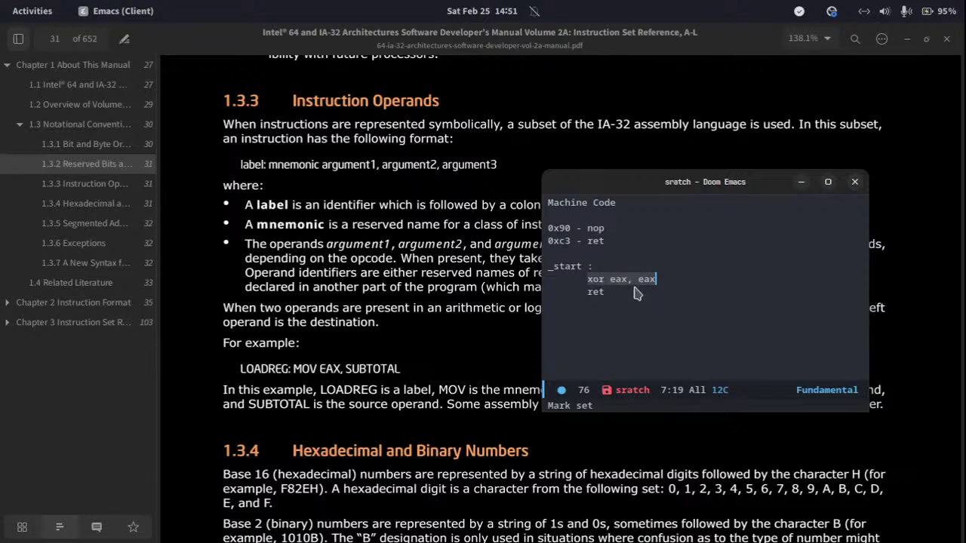
pyautogui.click(594, 276)
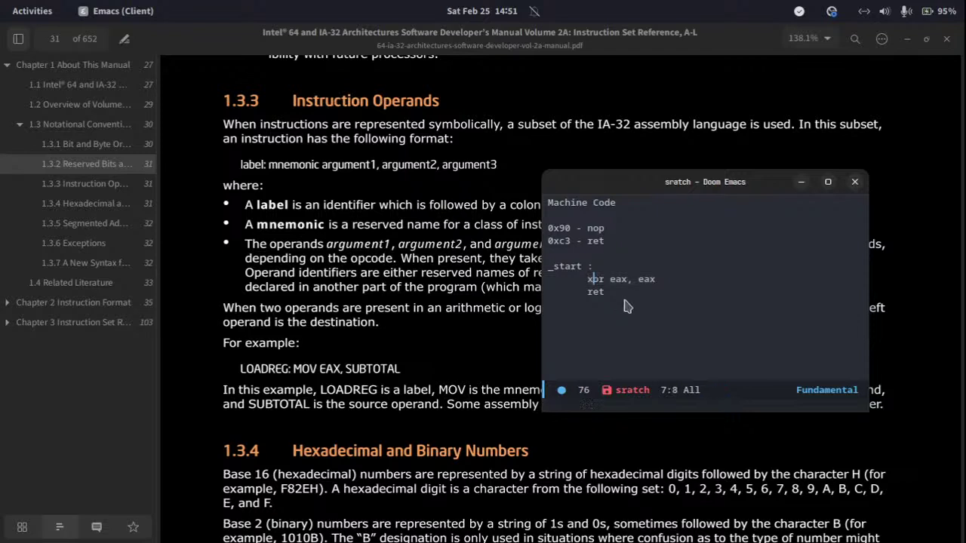
pyautogui.moveTo(587, 278); pyautogui.dragTo(657, 281)
pyautogui.click(590, 279)
pyautogui.moveTo(589, 280); pyautogui.dragTo(656, 281)
pyautogui.click(657, 281)
pyautogui.moveTo(587, 279); pyautogui.dragTo(606, 281)
pyautogui.click(607, 279)
pyautogui.click(623, 279)
pyautogui.moveTo(656, 280); pyautogui.dragTo(588, 281)
pyautogui.click(731, 281)
pyautogui.click(529, 268)
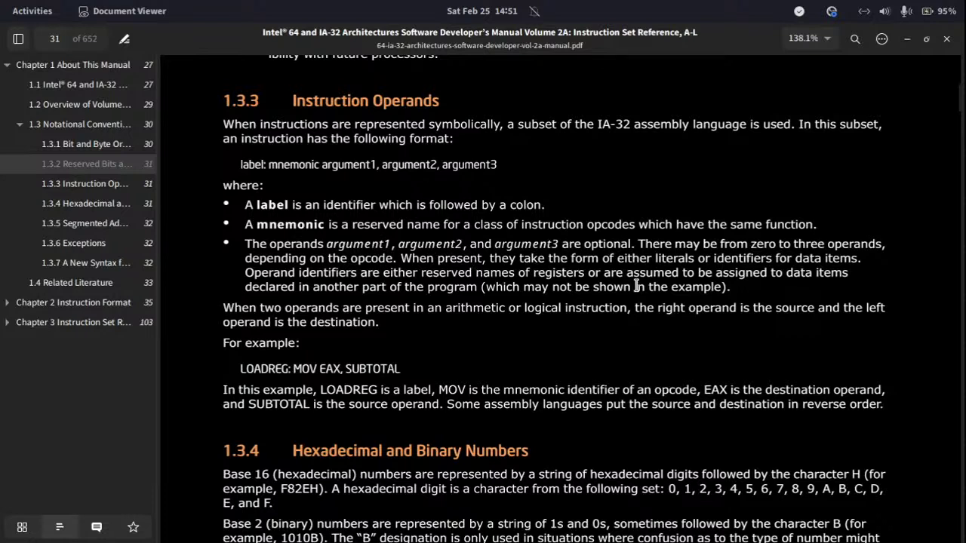
# Step: Highlight the ret instruction in the scratch code, and go back to the manual's operand description
pyautogui.hotkey('alt', 'Tab')
pyautogui.moveTo(622, 293); pyautogui.dragTo(590, 292)
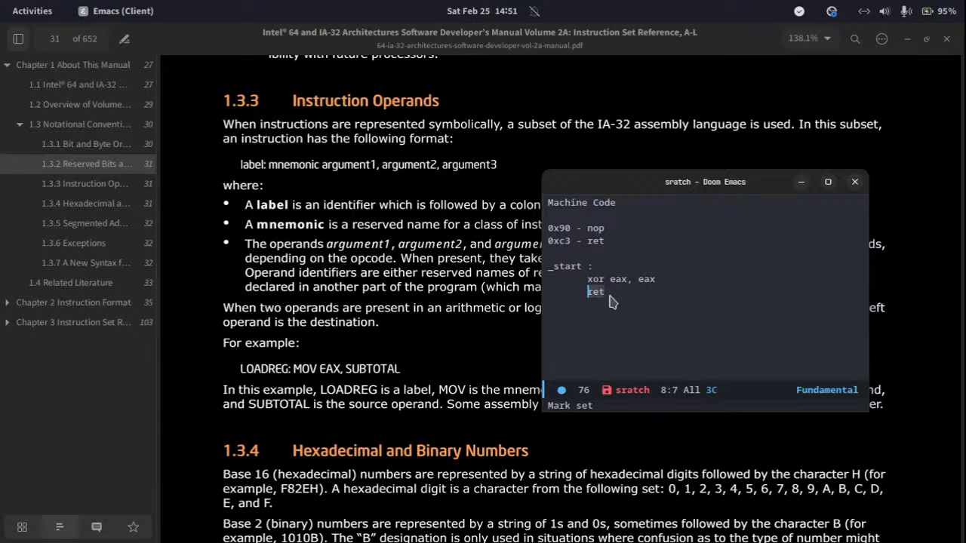
pyautogui.hotkey('alt', 'Tab')
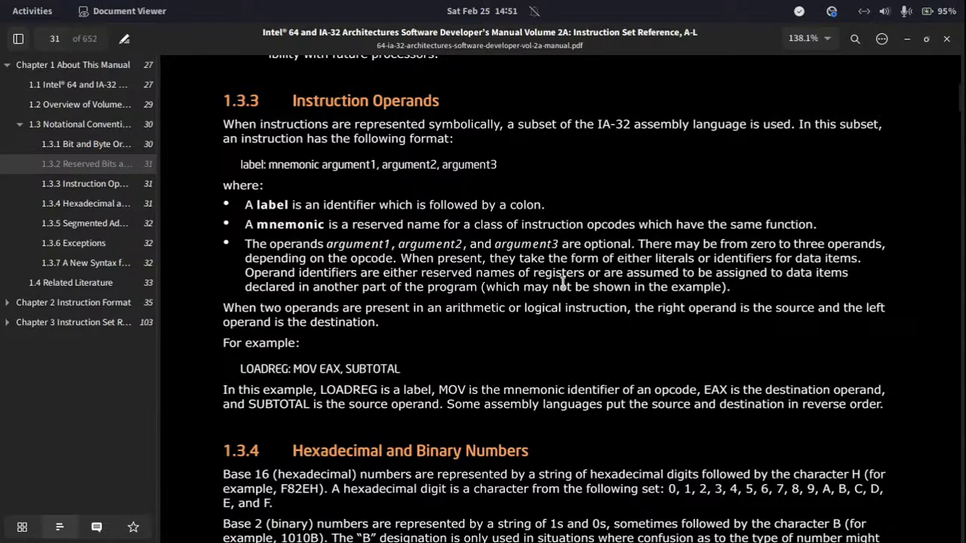
# Step: Insert a "section.data" line above the _start label in the scratch file, set off by blank lines
pyautogui.hotkey('alt', 'Tab')
pyautogui.press('Up')
pyautogui.press('Up')
pyautogui.press('Up')
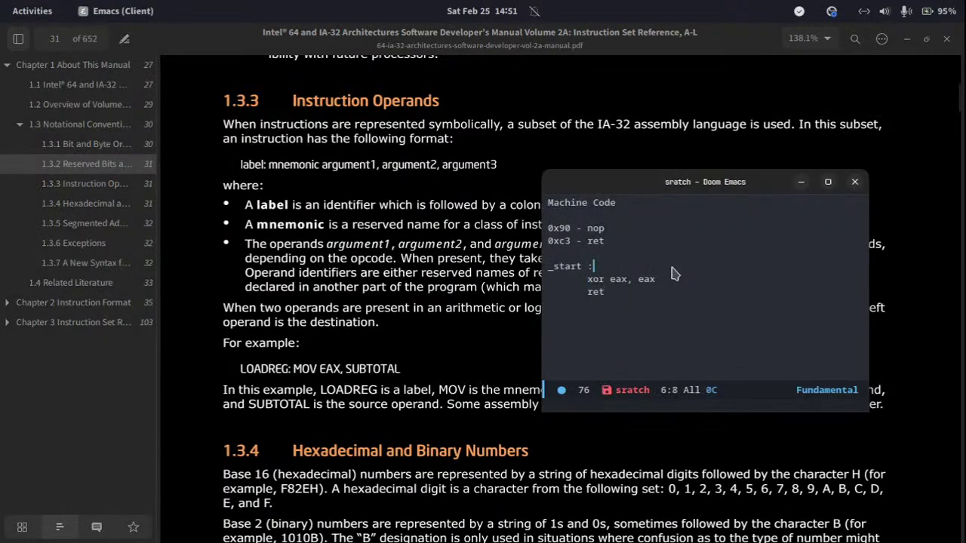
pyautogui.press('Return')
pyautogui.press('Return')
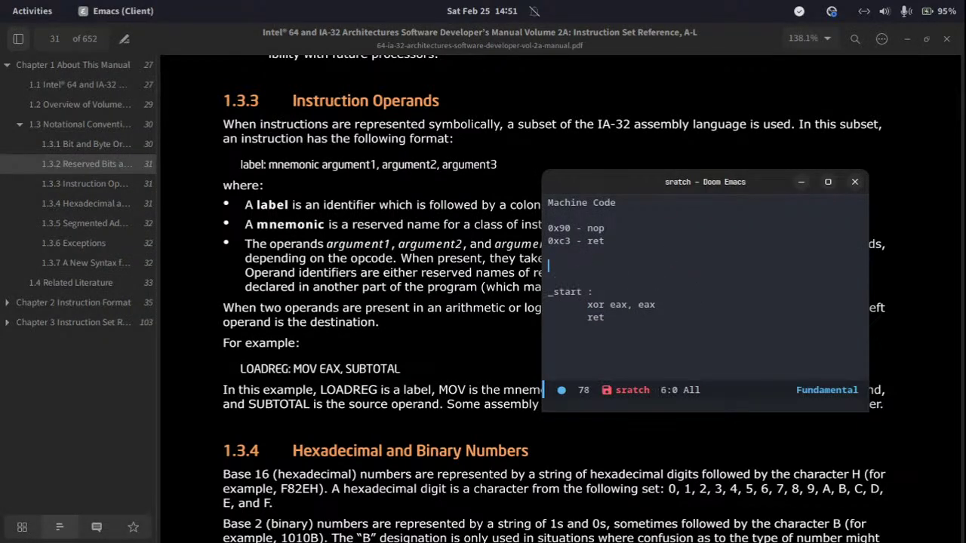
pyautogui.press('BackSpace')
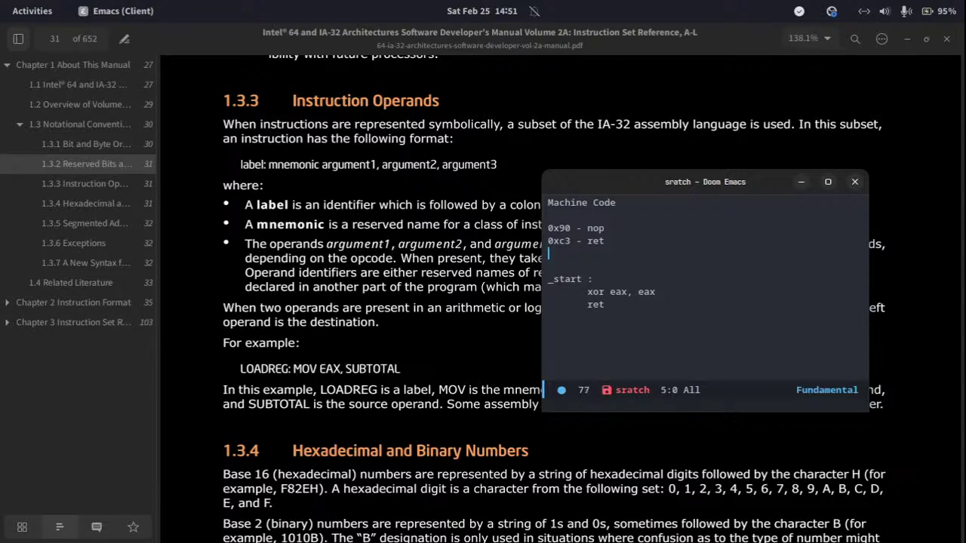
pyautogui.press('Return')
pyautogui.press('Down')
pyautogui.write('sectio')
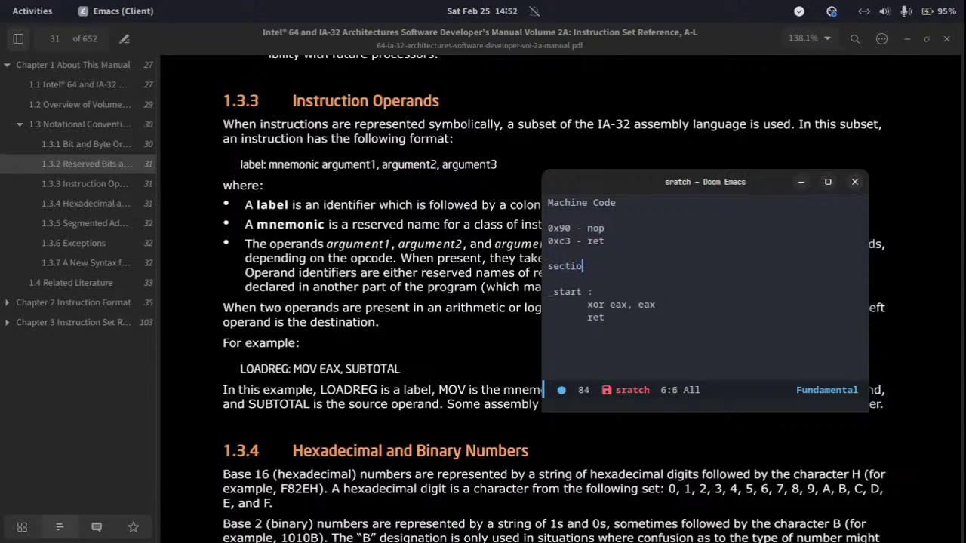
pyautogui.write('n.data')
# Step: Add a "section.text" line directly above the _start label
pyautogui.press('Down')
pyautogui.press('Return')
pyautogui.write('se')
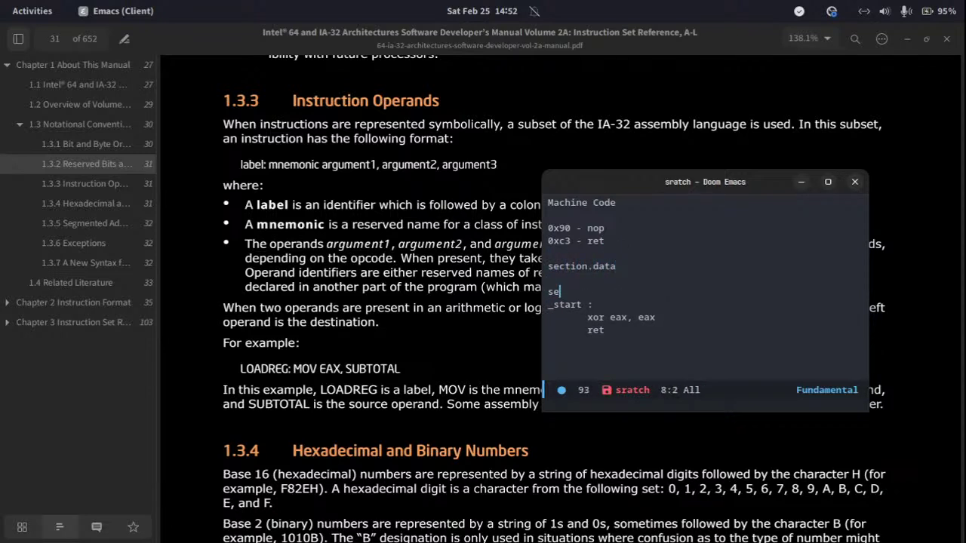
pyautogui.write('ction.text')
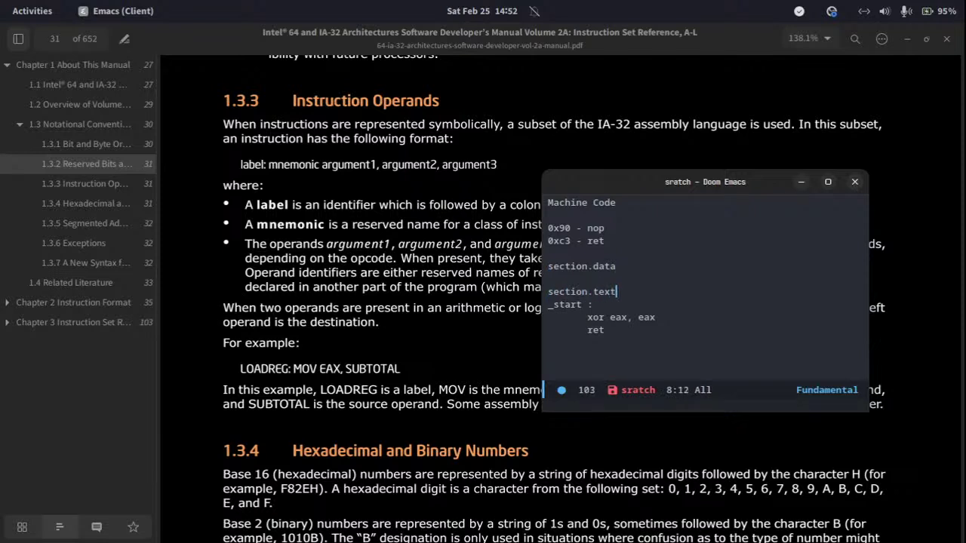
# Step: Declare the variable "var db 0" under section.data, keeping a blank line before section.text
pyautogui.press('Up')
pyautogui.press('Return')
pyautogui.press('Up')
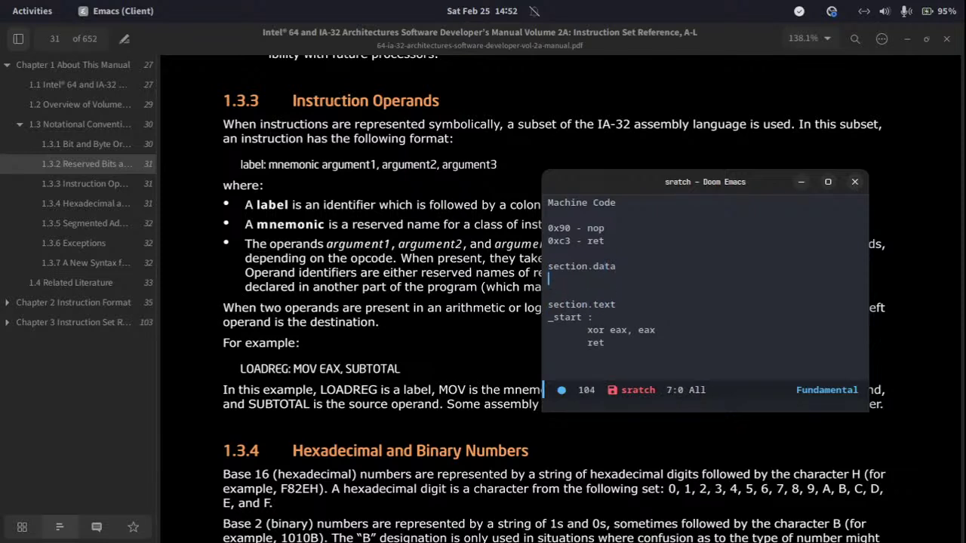
pyautogui.write('var db')
pyautogui.write('0')
pyautogui.click(583, 279)
pyautogui.press('Home')
# Step: Add the instruction "mov var, eax" after the xor line
pyautogui.click(668, 332)
pyautogui.press('Return')
pyautogui.write('mov var,')
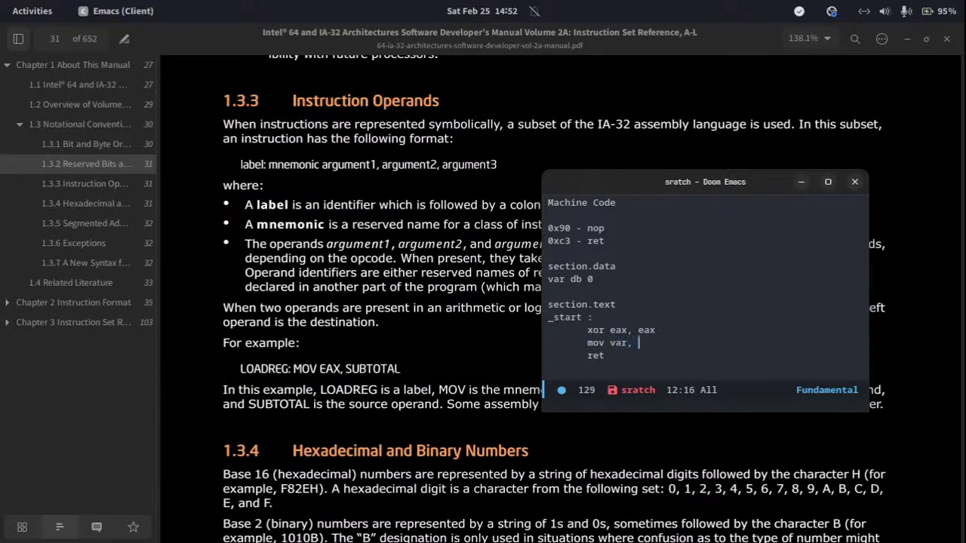
pyautogui.write(' eax')
# Step: Compare the var and eax operands in the scratch code with the manual's description of operand identifiers
pyautogui.moveTo(634, 342)
pyautogui.mouseDown()
pyautogui.moveTo(648, 336)
pyautogui.moveTo(616, 343)
pyautogui.moveTo(631, 343)
pyautogui.mouseUp()
pyautogui.click(616, 344)
pyautogui.click(544, 326)
pyautogui.hotkey('alt', 'Tab')
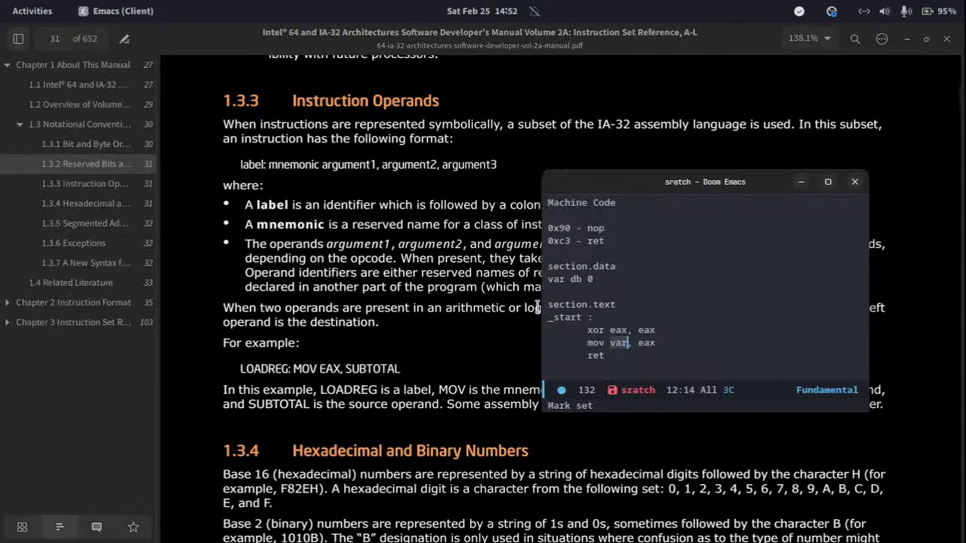
pyautogui.click(538, 306)
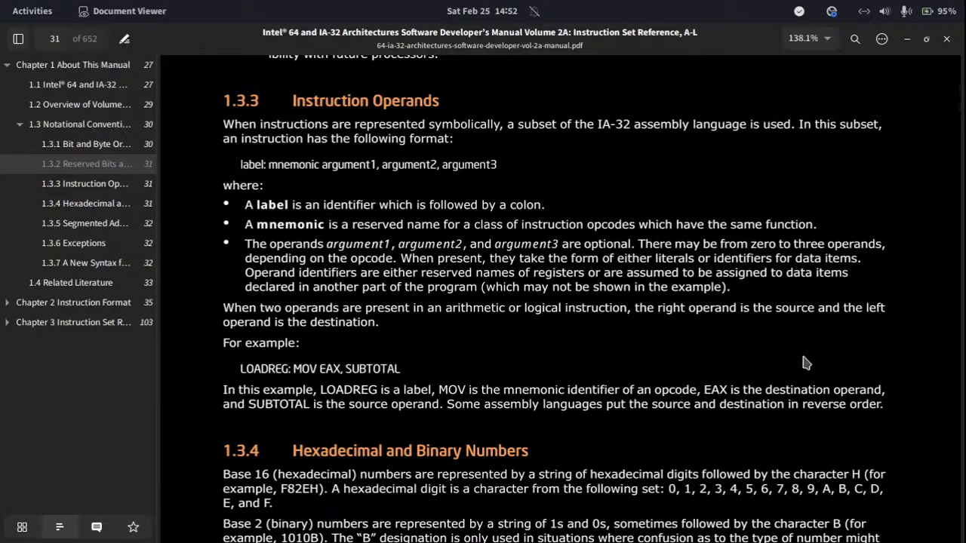
pyautogui.hotkey('alt', 'Tab')
pyautogui.hotkey('alt', 'Tab')
pyautogui.hotkey('alt', 'Tab')
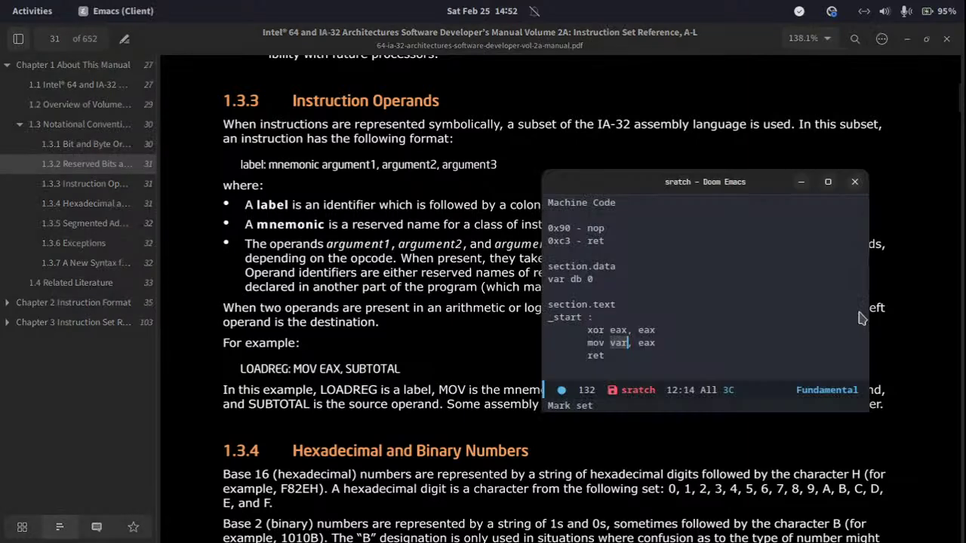
pyautogui.press('Up')
pyautogui.press('Up')
pyautogui.hotkey('alt', 'Tab')
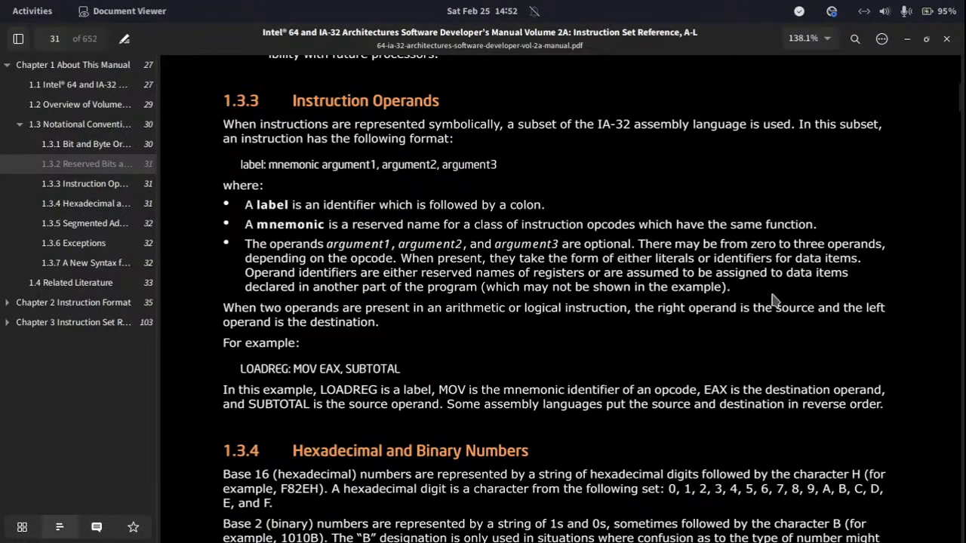
pyautogui.hotkey('alt', 'Tab')
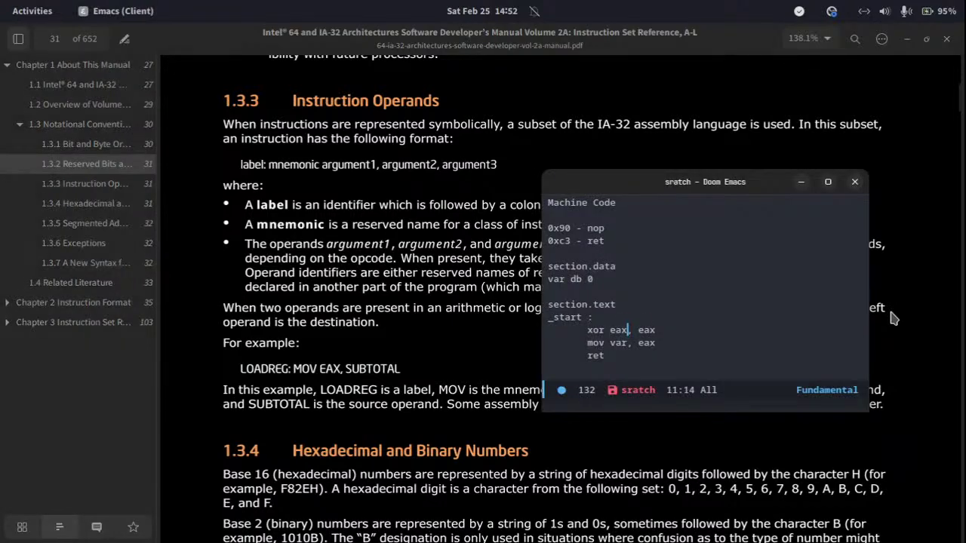
# Step: Add the template line "<instruction-mnemonic> <destination> <src>" below the ret instruction, separated by a blank line
pyautogui.press('Up')
pyautogui.press('Up')
pyautogui.press('Up')
pyautogui.press('Up')
pyautogui.press('Down')
pyautogui.press('Down')
pyautogui.press('Down')
pyautogui.press('Down')
pyautogui.press('Down')
pyautogui.press('Down')
pyautogui.press('Return')
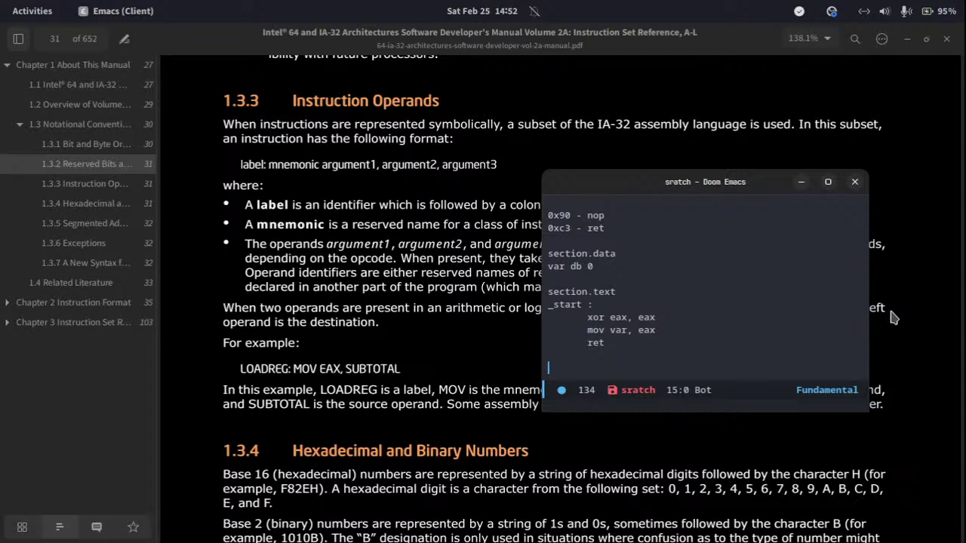
pyautogui.write('<instrr>')
pyautogui.press('BackSpace')
pyautogui.write('u ction-mnem')
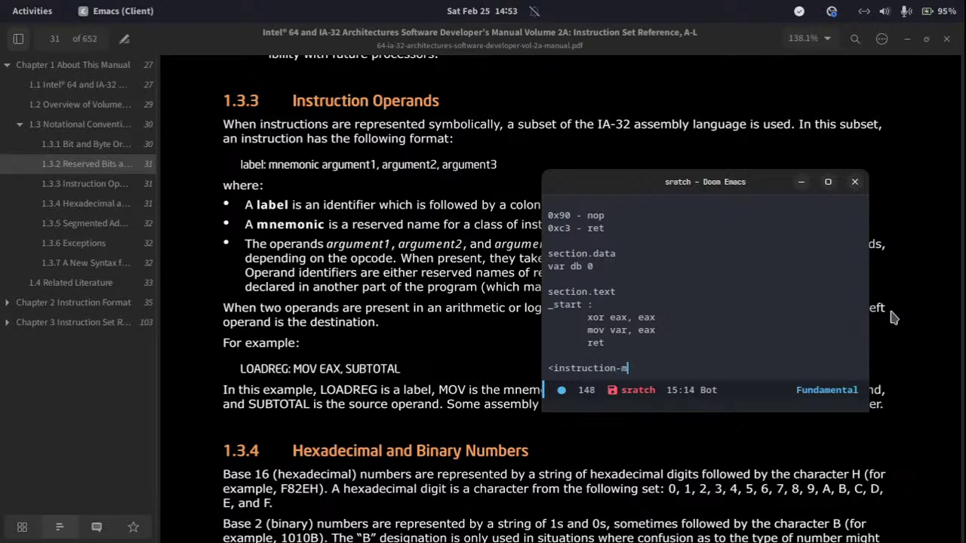
pyautogui.press('BackSpace')
pyautogui.press('BackSpace')
pyautogui.press('BackSpace')
pyautogui.write('m')
pyautogui.press('BackSpace')
pyautogui.write('nemonic')
pyautogui.press('BackSpace')
pyautogui.write('nic> <destrination')
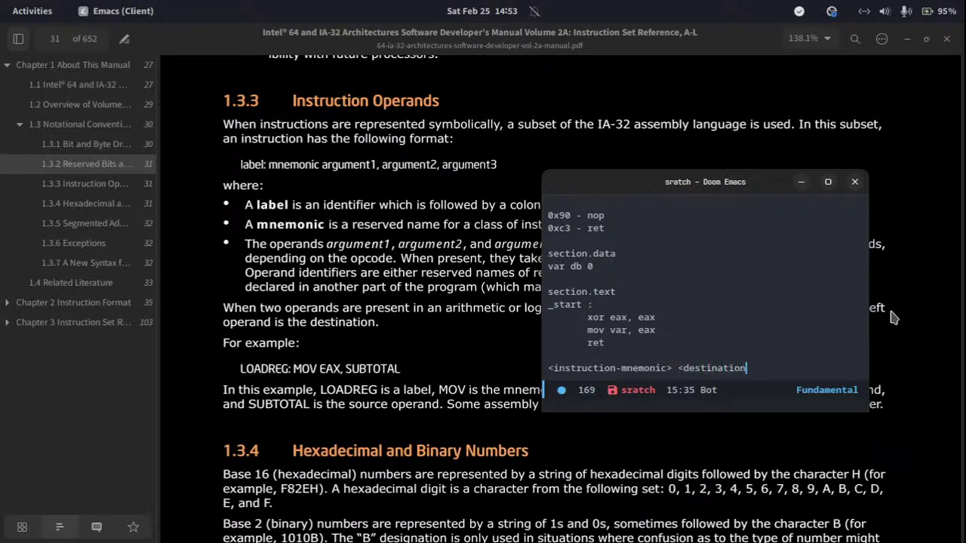
pyautogui.write('> <src>')
# Step: Compare the mnemonic and operands of the xor line in the scratch code with the instruction template
pyautogui.scroll(-5, 778, 247)
pyautogui.scroll(5, 777, 248)
pyautogui.click(671, 345)
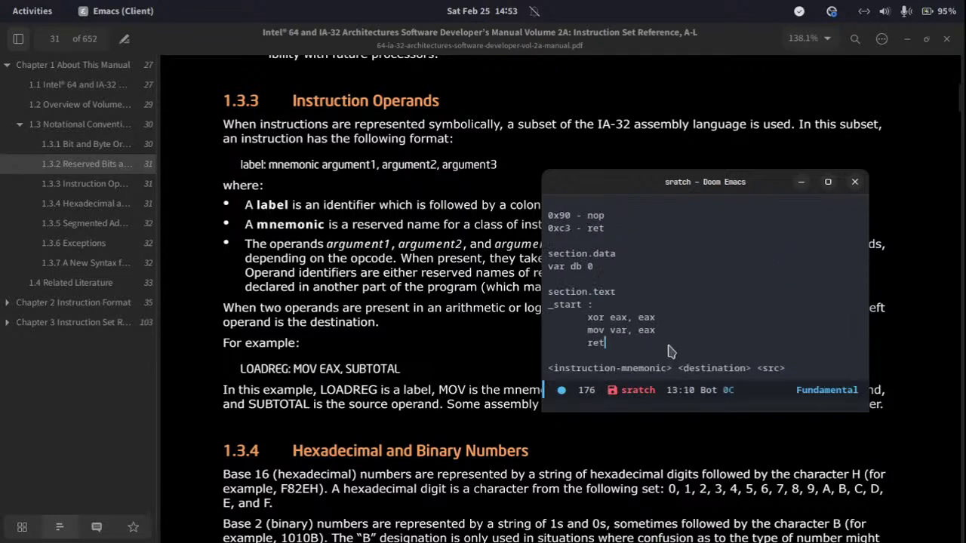
pyautogui.click(670, 354)
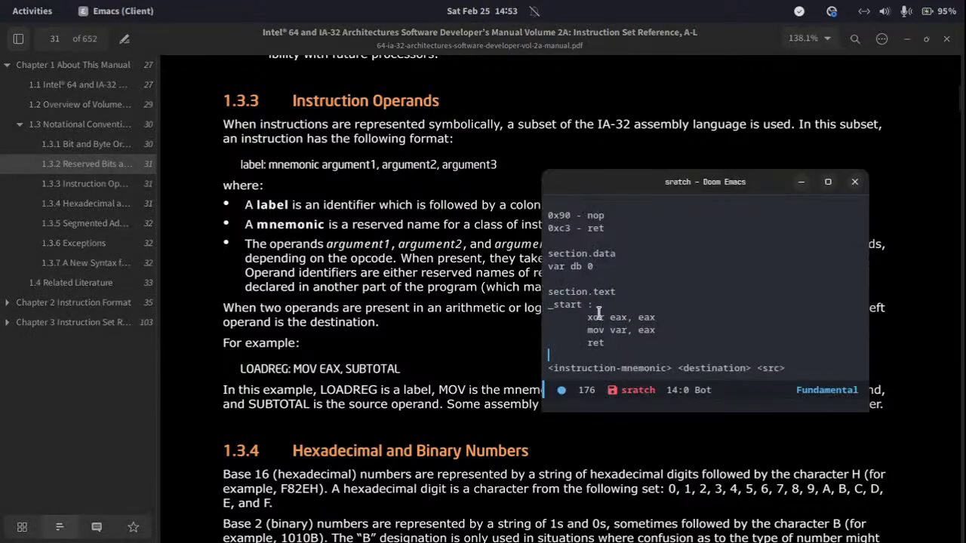
pyautogui.click(590, 317)
pyautogui.moveTo(593, 318); pyautogui.dragTo(626, 317)
pyautogui.click(617, 318)
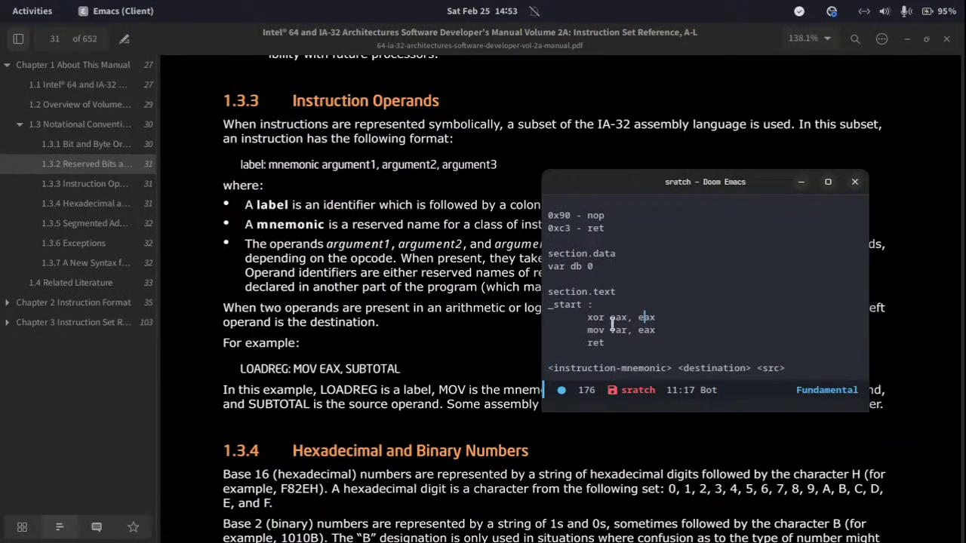
# Step: Read the manual's source and destination operand example in section 1.3.3 and the number notation in section 1.3.4
pyautogui.click(296, 263)
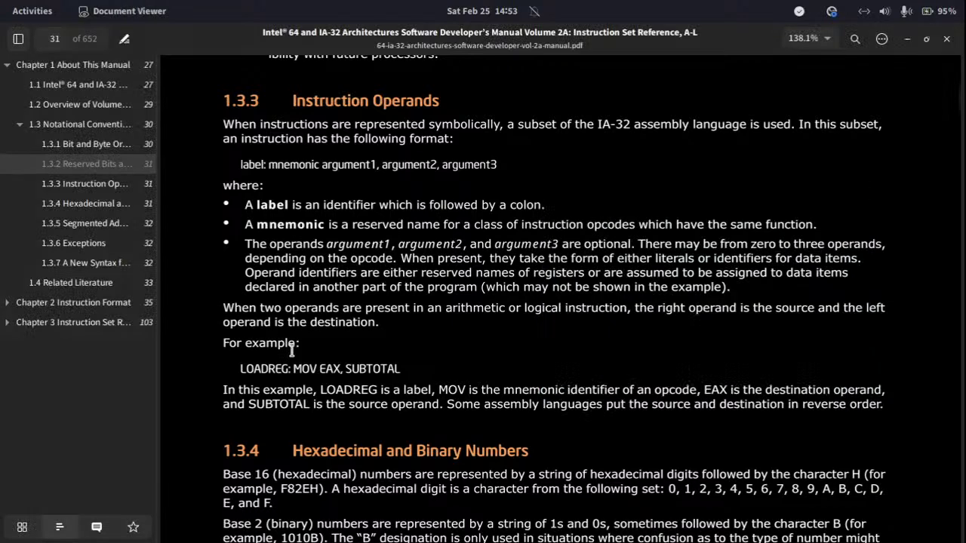
pyautogui.scroll(-2, 292, 348)
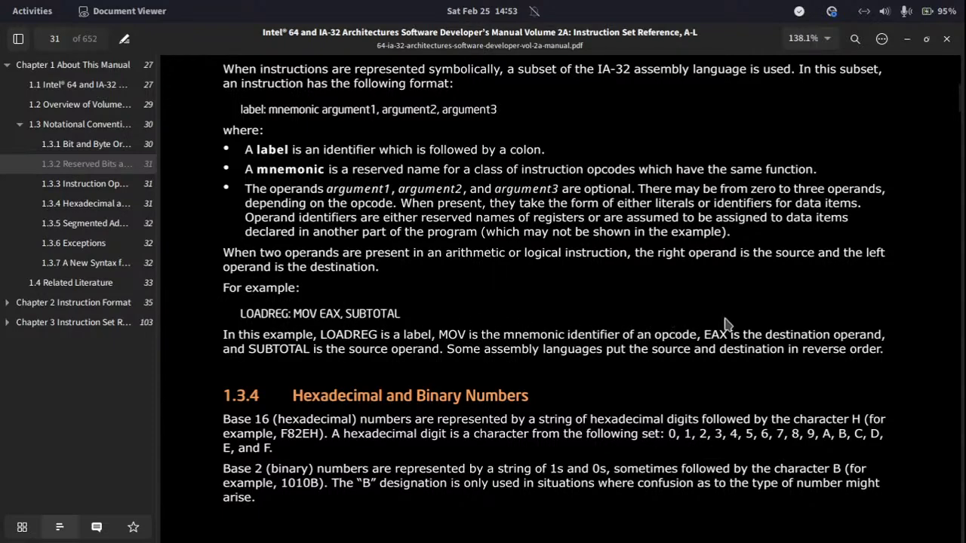
pyautogui.scroll(-5, 725, 324)
pyautogui.scroll(-3, 348, 226)
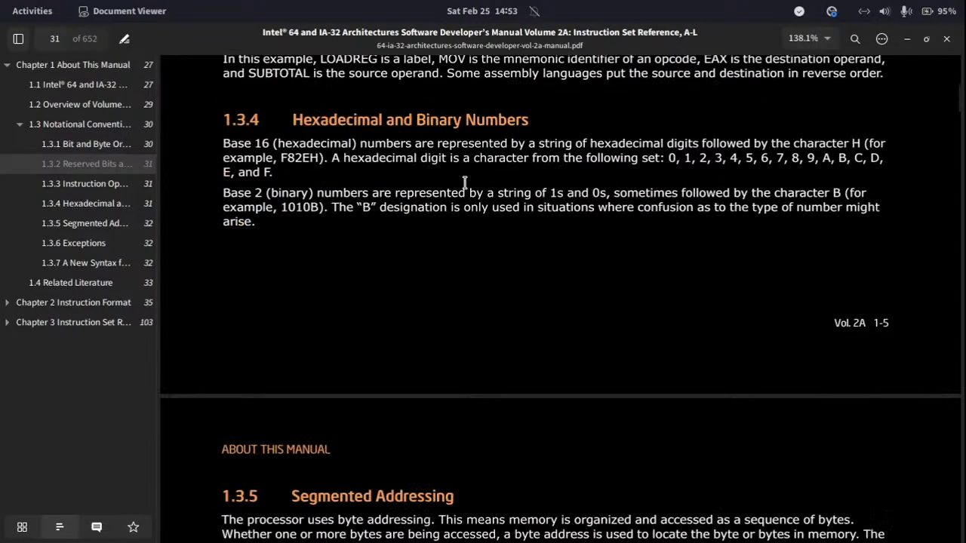
pyautogui.scroll(8, 466, 183)
pyautogui.scroll(5, 475, 189)
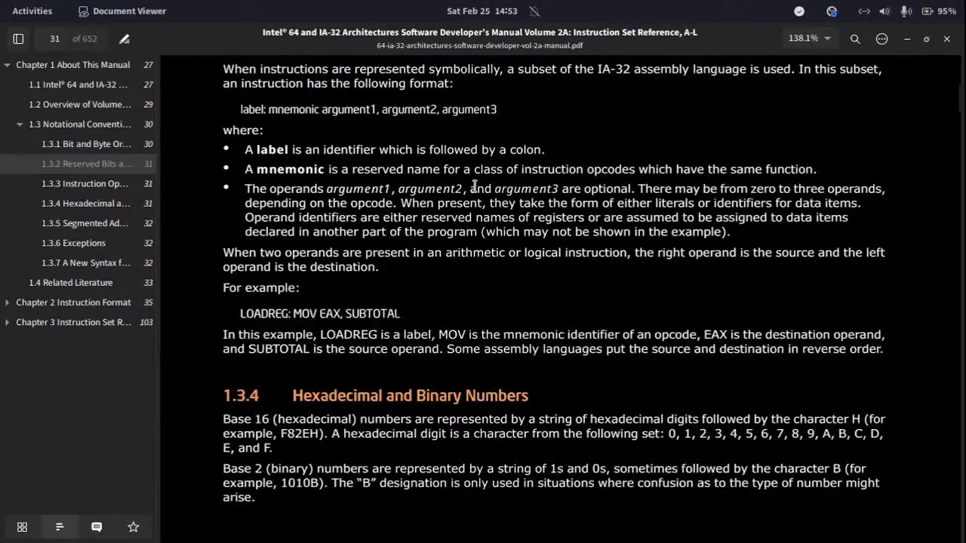
pyautogui.scroll(-7, 476, 192)
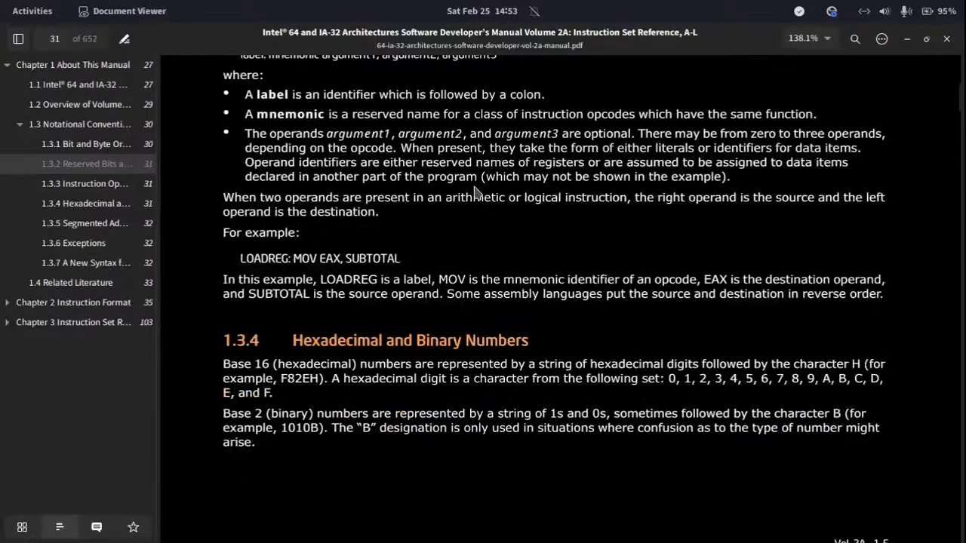
pyautogui.scroll(-3, 475, 188)
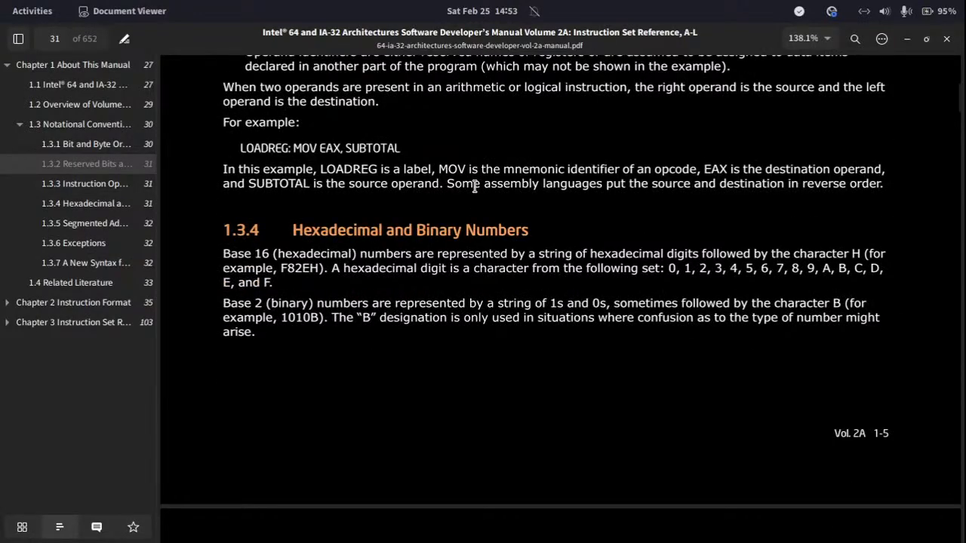
pyautogui.scroll(-5, 474, 188)
pyautogui.scroll(2, 459, 196)
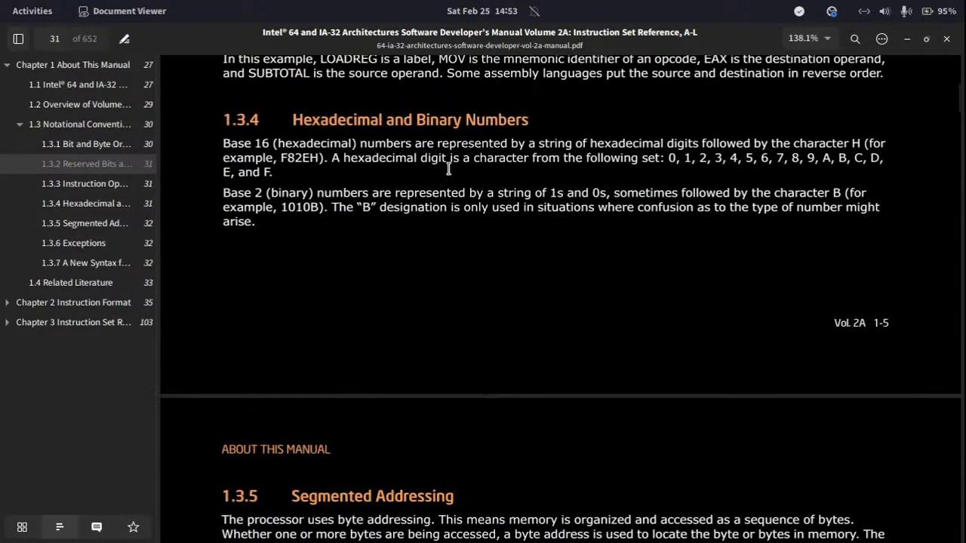
pyautogui.scroll(-2, 490, 196)
# Step: Read section 1.3.5 on segmented addressing, including the Segment-register:Byte-address notation and its DS and CS examples
pyautogui.scroll(-12, 531, 182)
pyautogui.scroll(6, 531, 182)
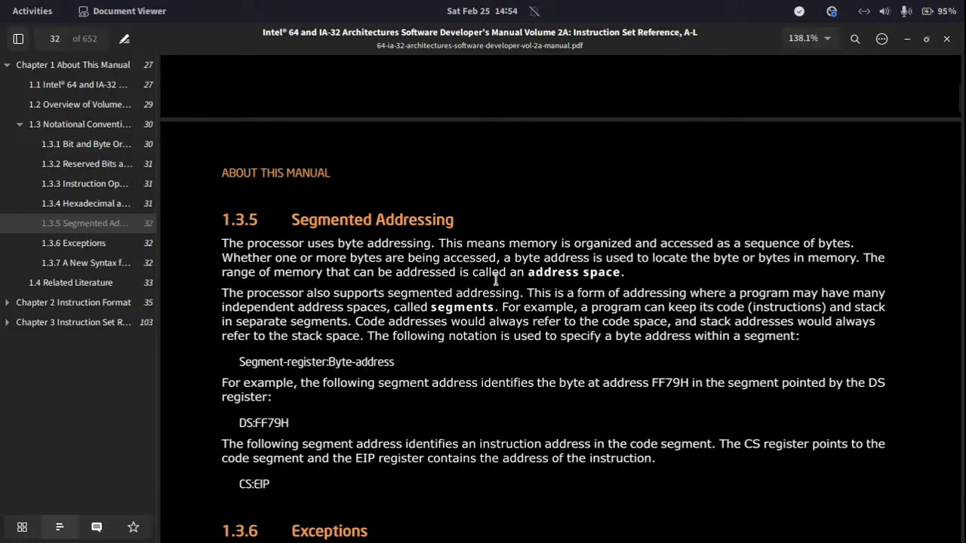
pyautogui.scroll(-3, 425, 278)
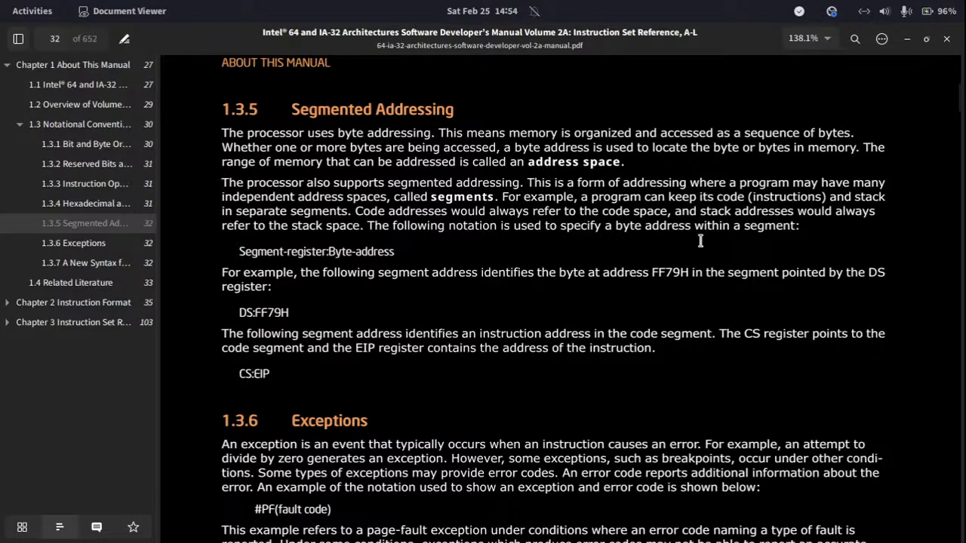
pyautogui.scroll(-2, 393, 320)
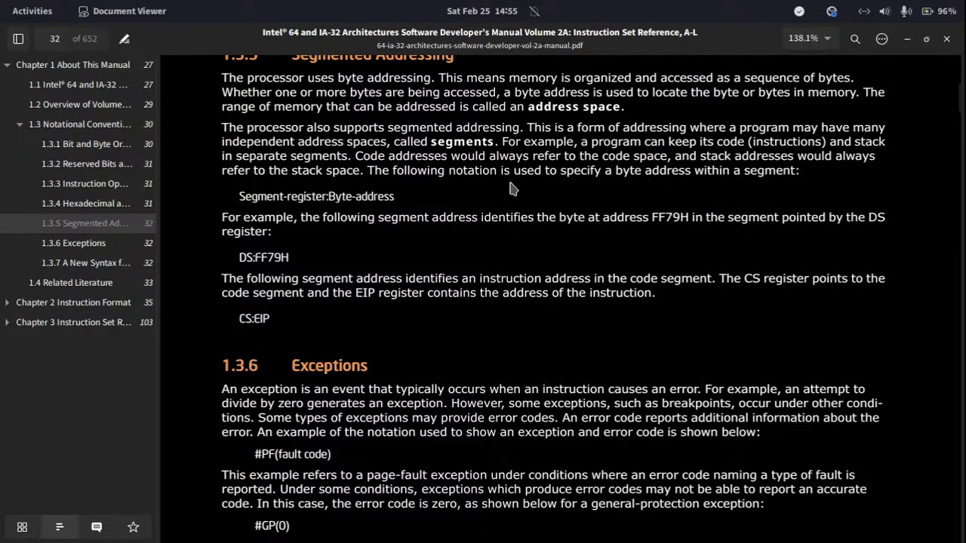
# Step: Read section 1.3.6 on exceptions and section 1.3.7 on CPUID, CR and MSR syntax, including Figure 1-2
pyautogui.scroll(-6, 479, 176)
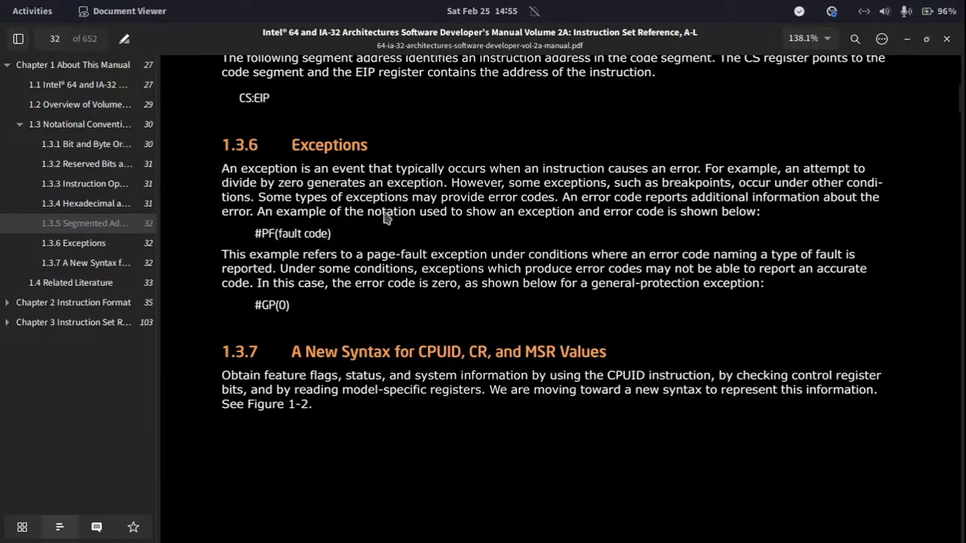
pyautogui.scroll(-1, 821, 249)
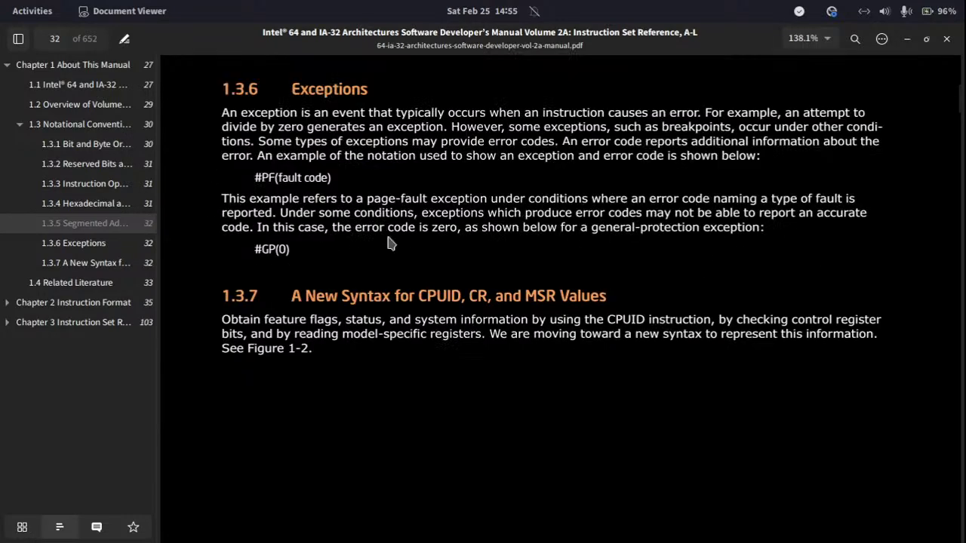
pyautogui.scroll(-15, 530, 339)
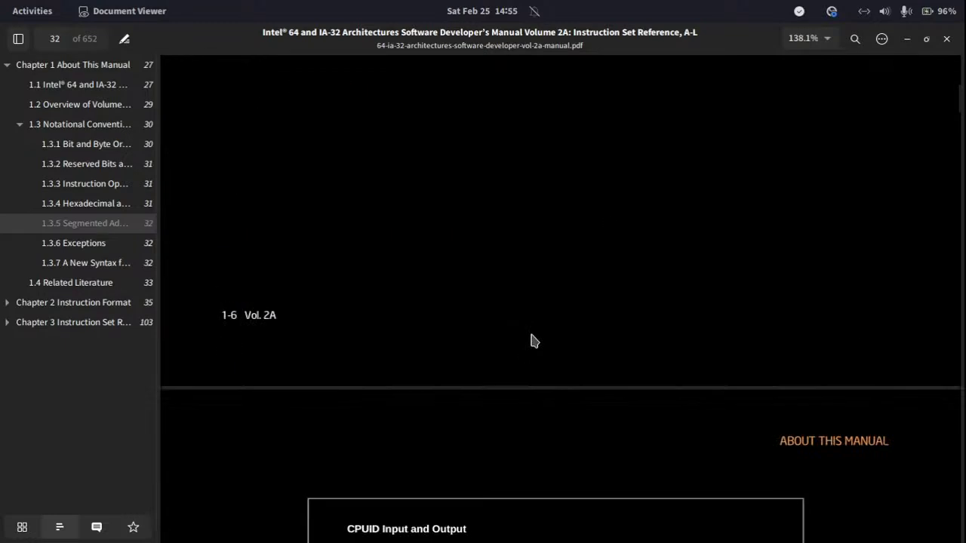
pyautogui.scroll(5, 531, 339)
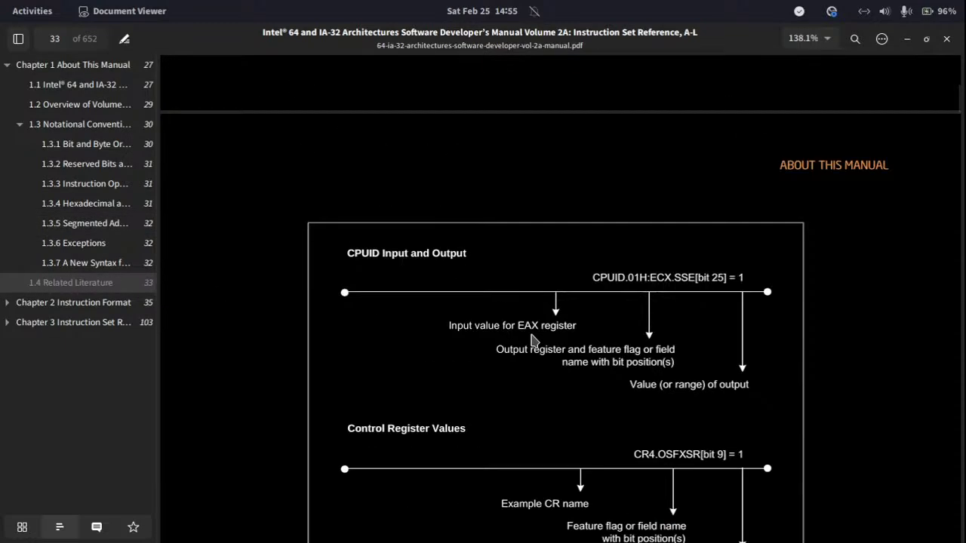
pyautogui.scroll(10, 531, 341)
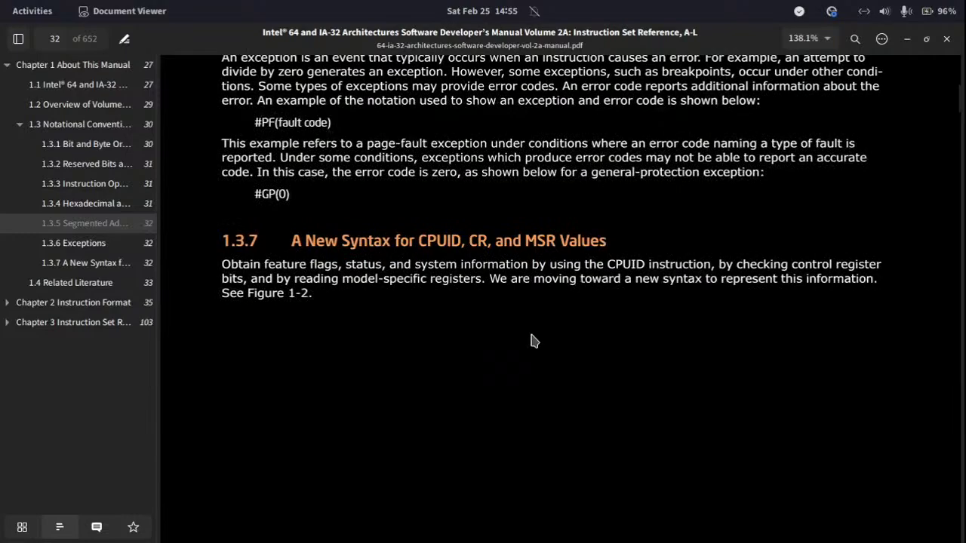
pyautogui.scroll(-15, 481, 246)
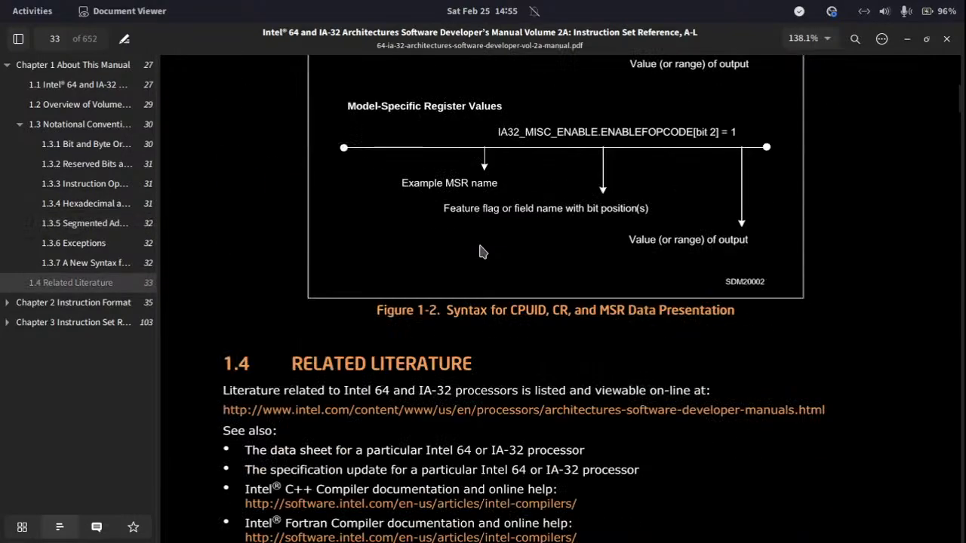
# Step: Open Chapter 2 Instruction Format and examine section 2.1, its processor modes and the instruction layout in Figure 2-1
pyautogui.click(68, 303)
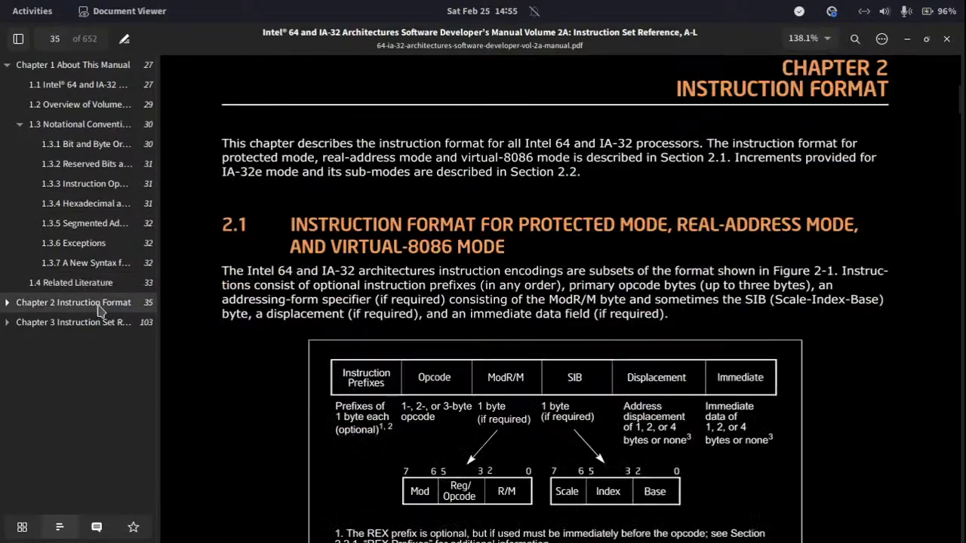
pyautogui.scroll(-3, 445, 241)
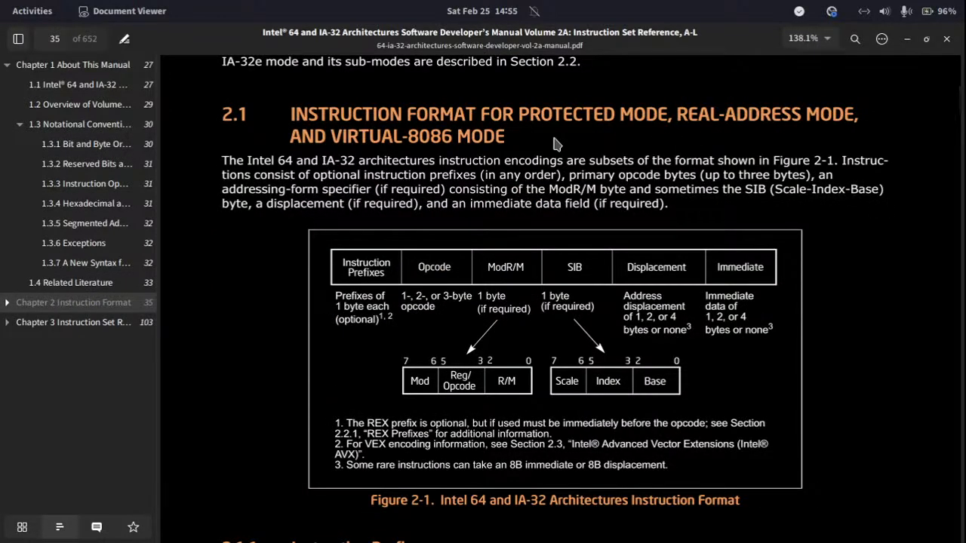
pyautogui.moveTo(410, 138); pyautogui.dragTo(337, 127)
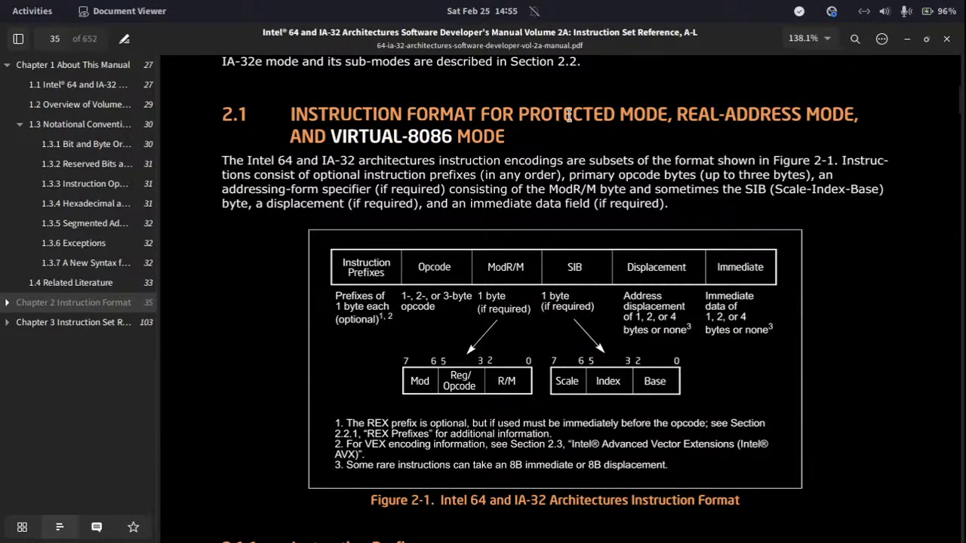
pyautogui.moveTo(569, 115); pyautogui.dragTo(899, 112)
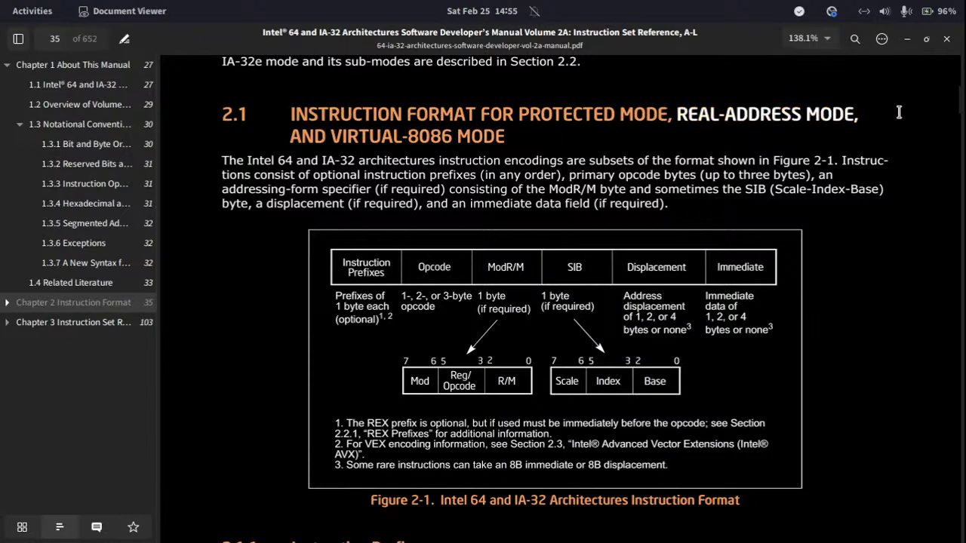
pyautogui.click(718, 164)
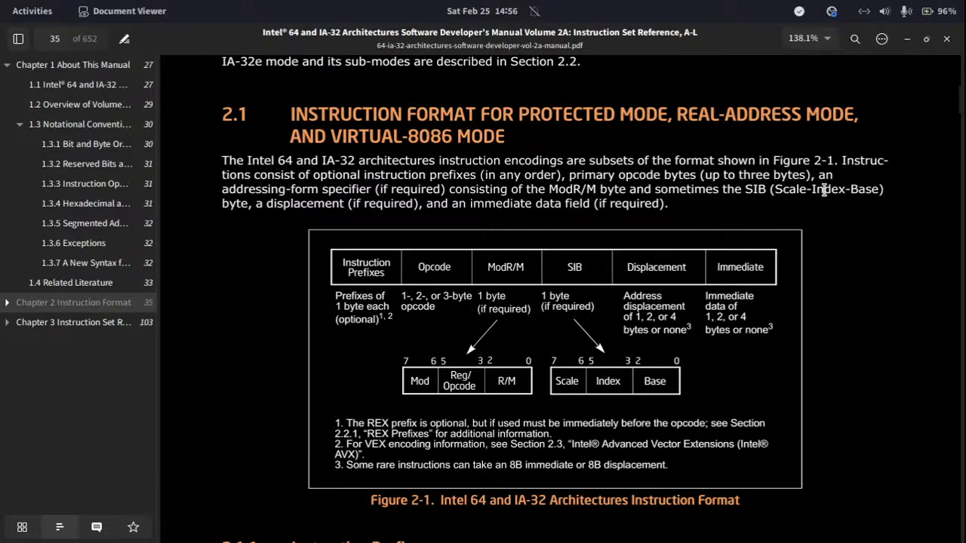
# Step: Switch to Google Chrome and look through the AMD developer guides for the Family 19h, 17h and 15h documentation
pyautogui.hotkey('alt', 'Tab')
pyautogui.hotkey('alt', 'Tab')
pyautogui.hotkey('alt', 'Tab')
pyautogui.press('Tab')
pyautogui.press('Tab')
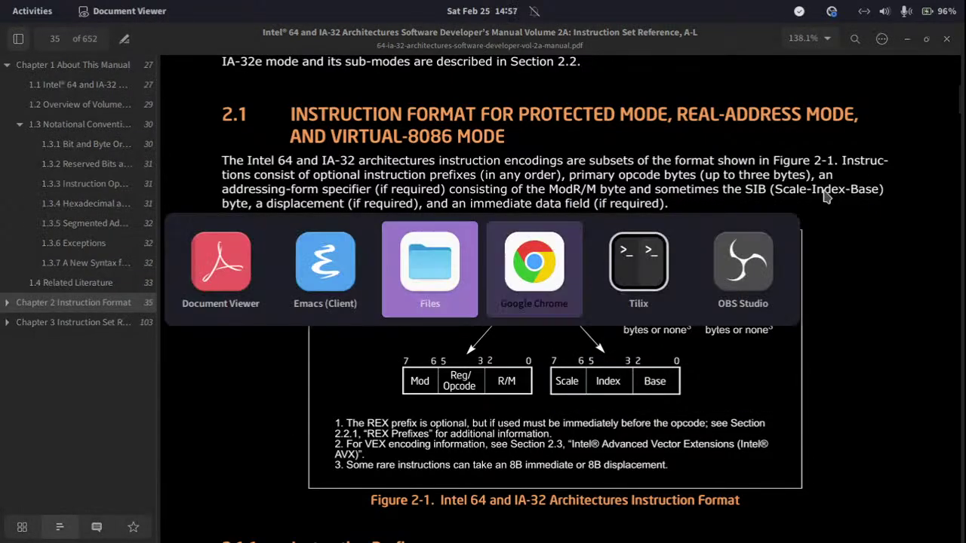
pyautogui.scroll(-5, 444, 224)
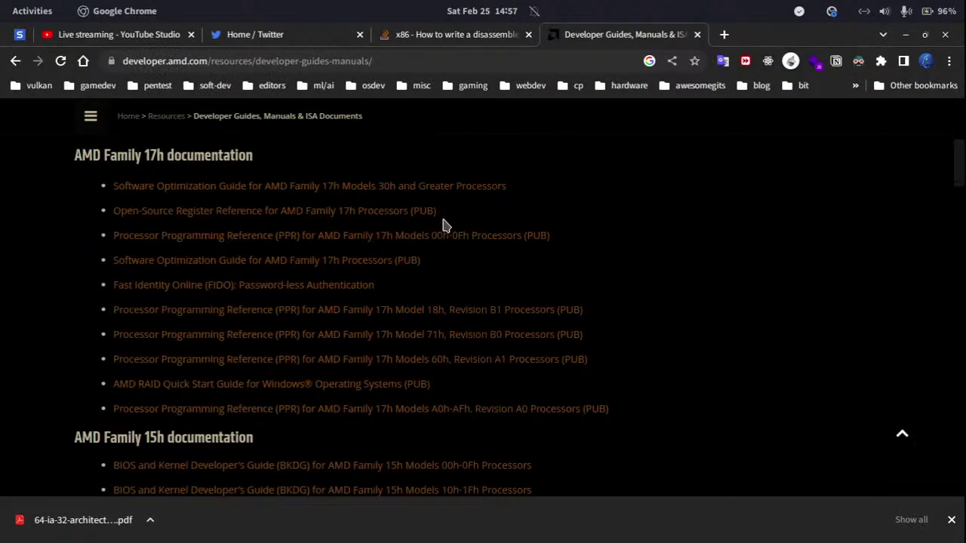
pyautogui.scroll(5, 444, 224)
pyautogui.scroll(-4, 453, 224)
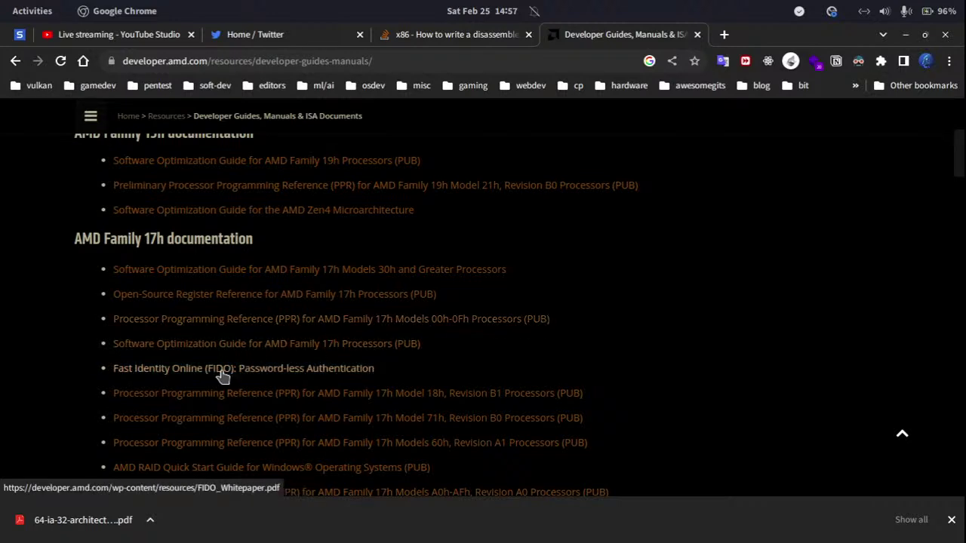
pyautogui.scroll(-3, 218, 378)
pyautogui.scroll(3, 237, 325)
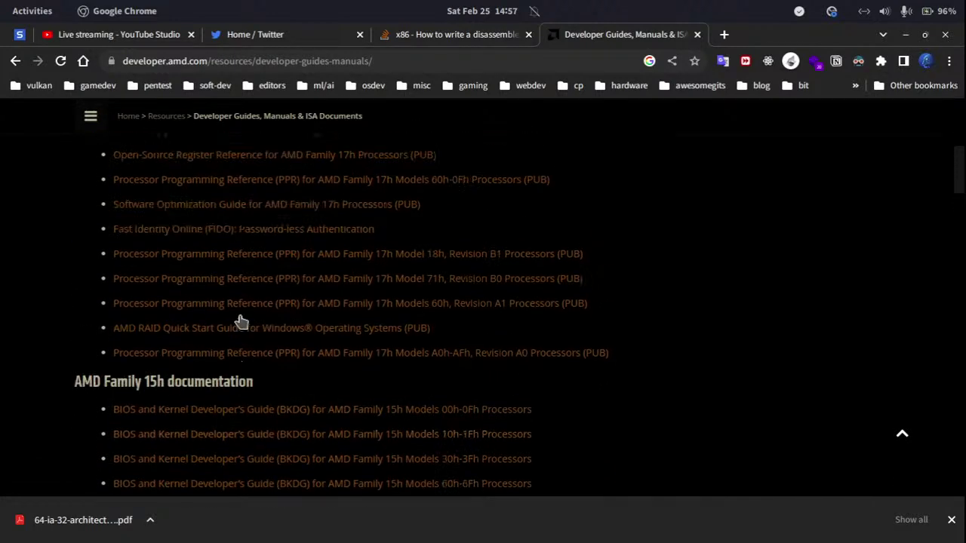
pyautogui.scroll(-5, 242, 322)
pyautogui.scroll(3, 241, 321)
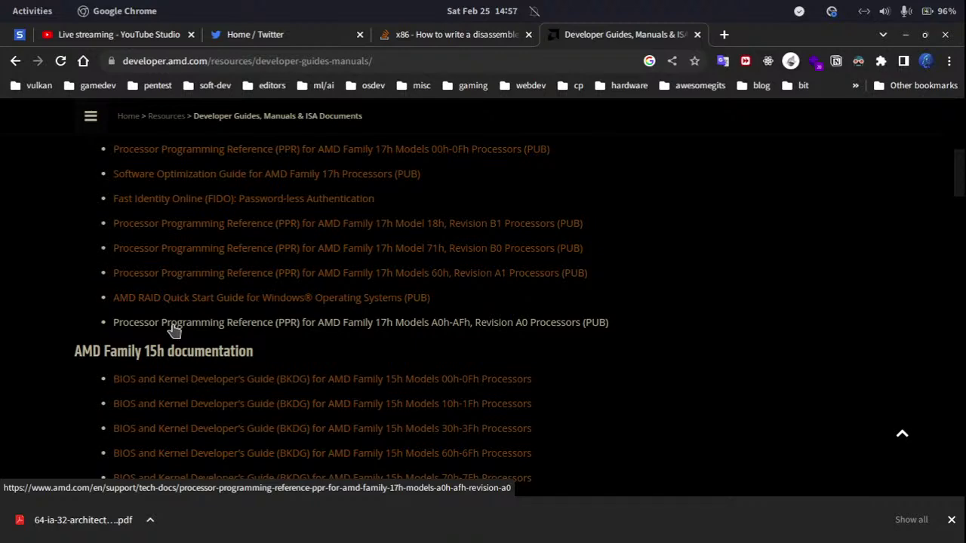
pyautogui.scroll(3, 174, 330)
# Step: Search the web for "x86_64 programmer reference manual" and look through the results
pyautogui.click(357, 61)
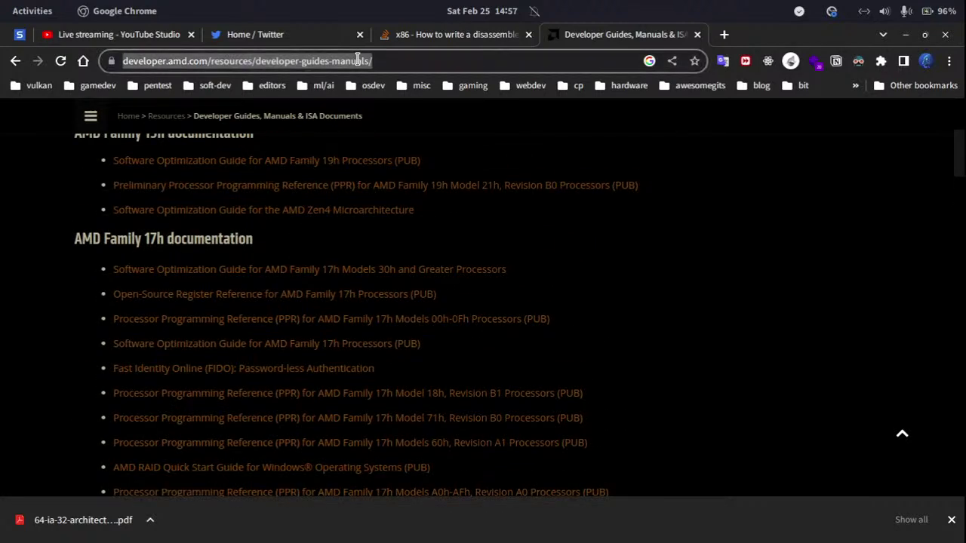
pyautogui.write('x86 ')
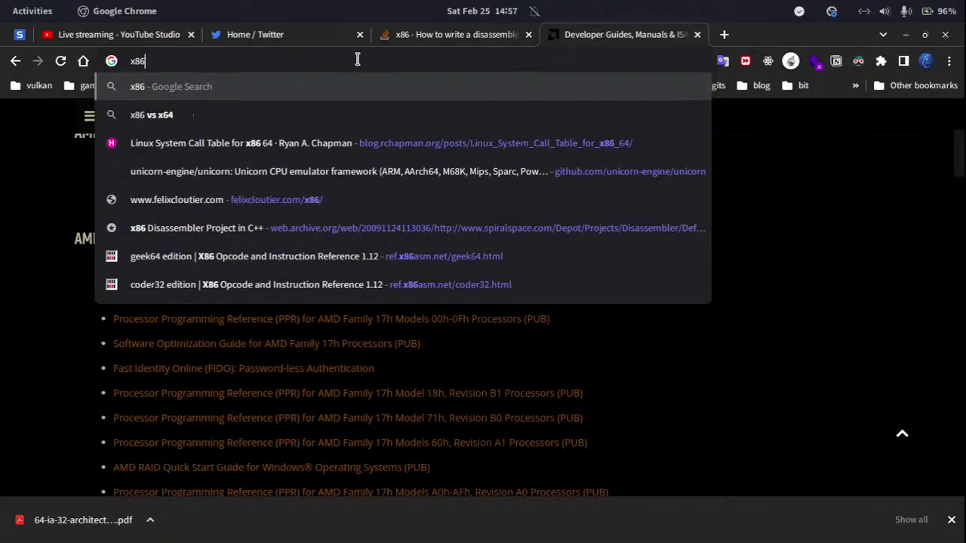
pyautogui.write('_65')
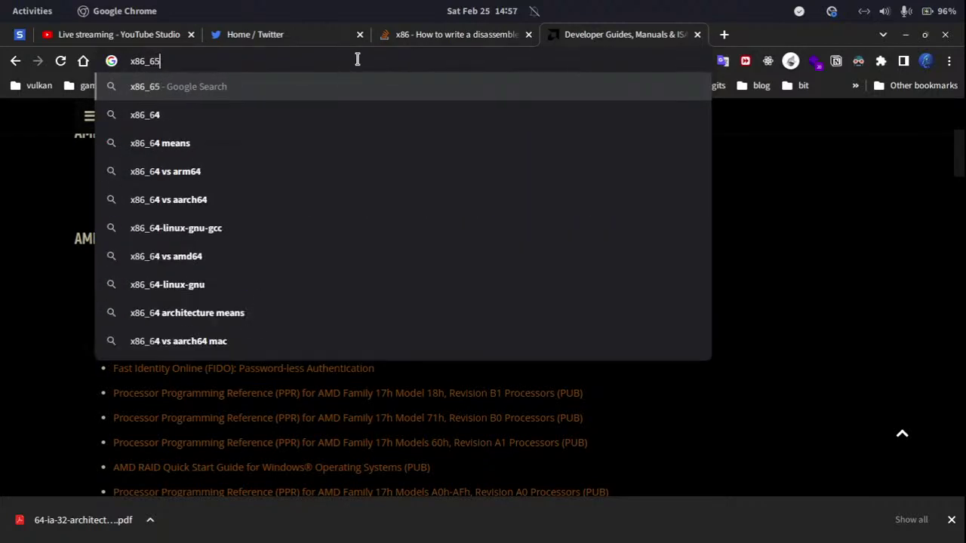
pyautogui.press('BackSpace')
pyautogui.write('4 progar')
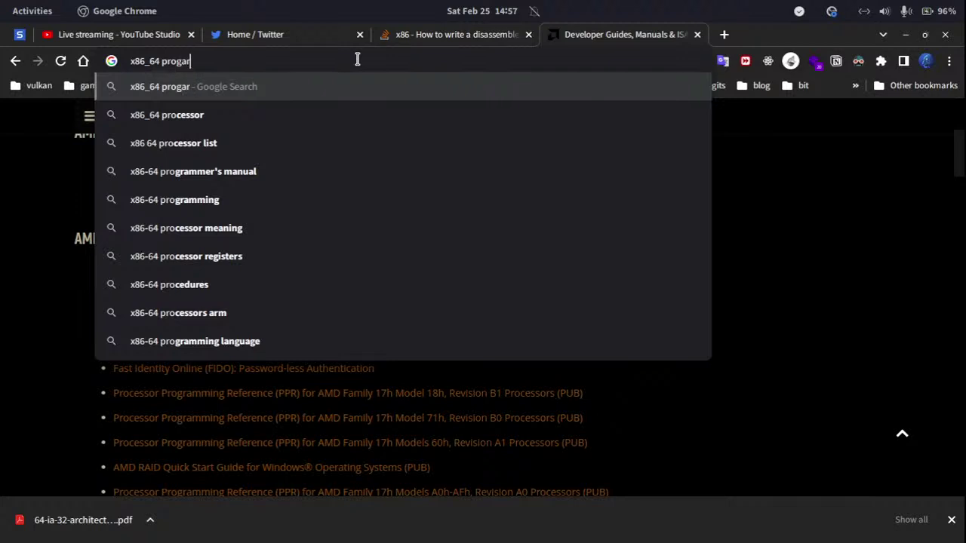
pyautogui.press('BackSpace')
pyautogui.press('BackSpace')
pyautogui.write('rammer referen')
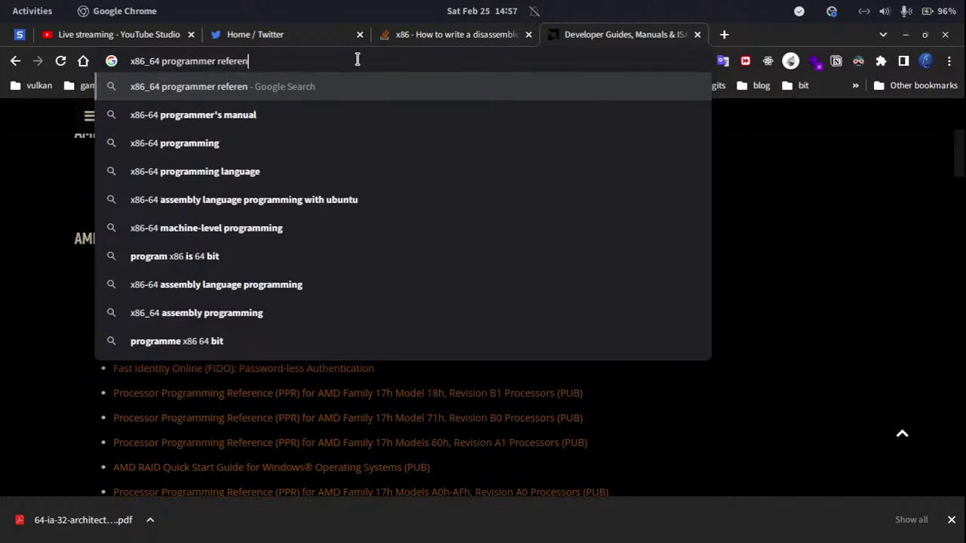
pyautogui.write('ce man')
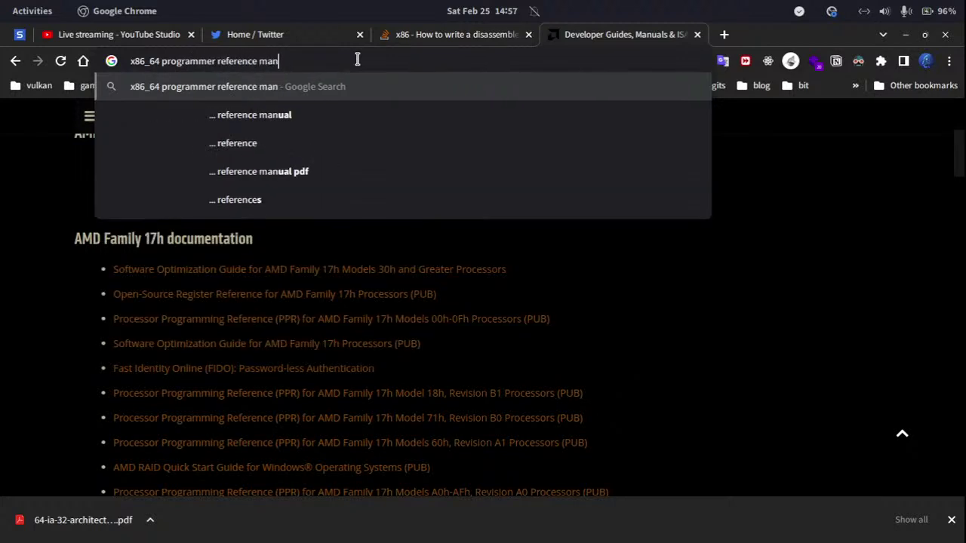
pyautogui.write('ual')
pyautogui.press('Return')
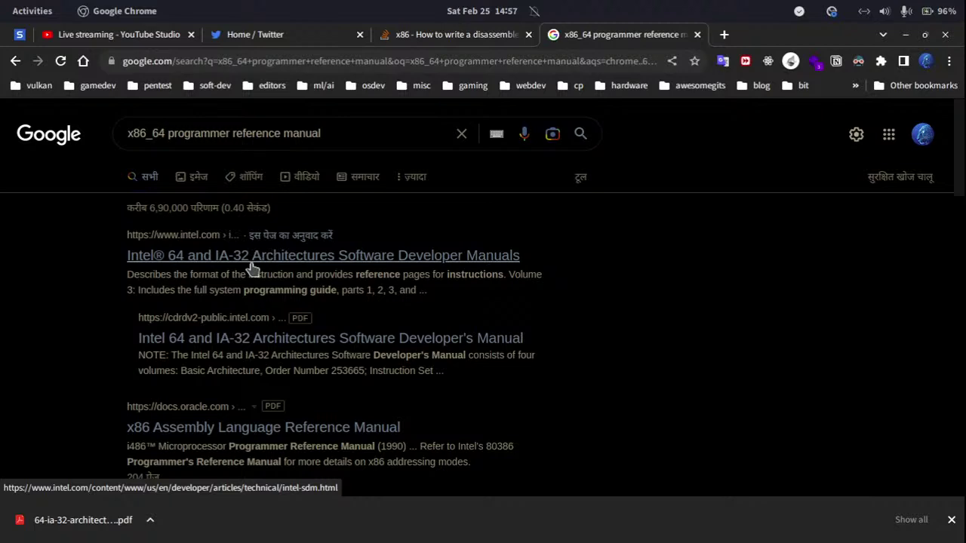
pyautogui.scroll(-5, 380, 337)
pyautogui.scroll(5, 380, 337)
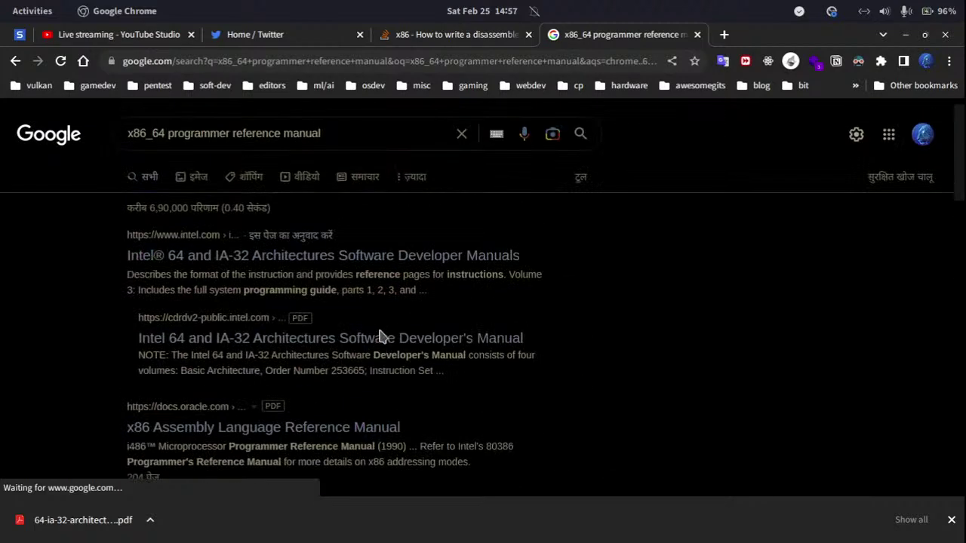
pyautogui.scroll(-5, 380, 337)
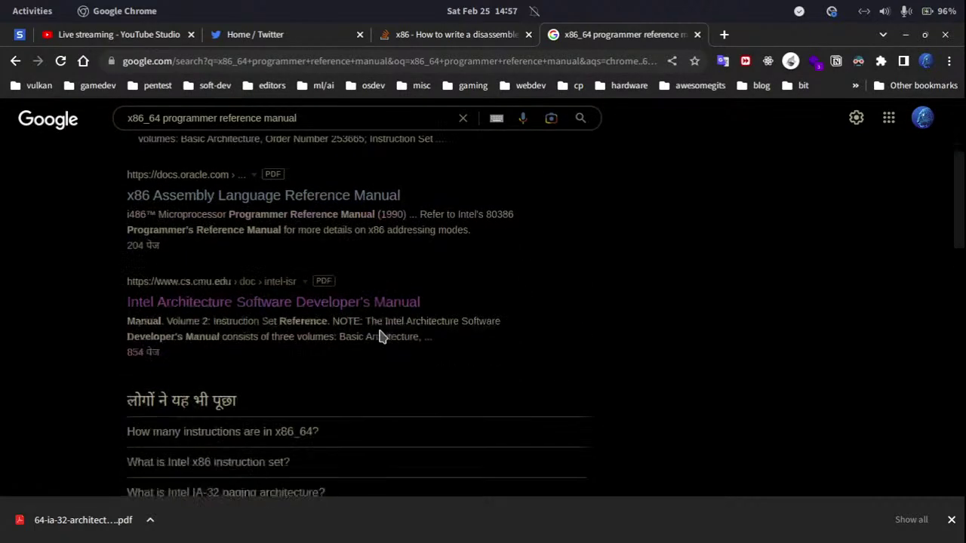
pyautogui.scroll(2, 379, 337)
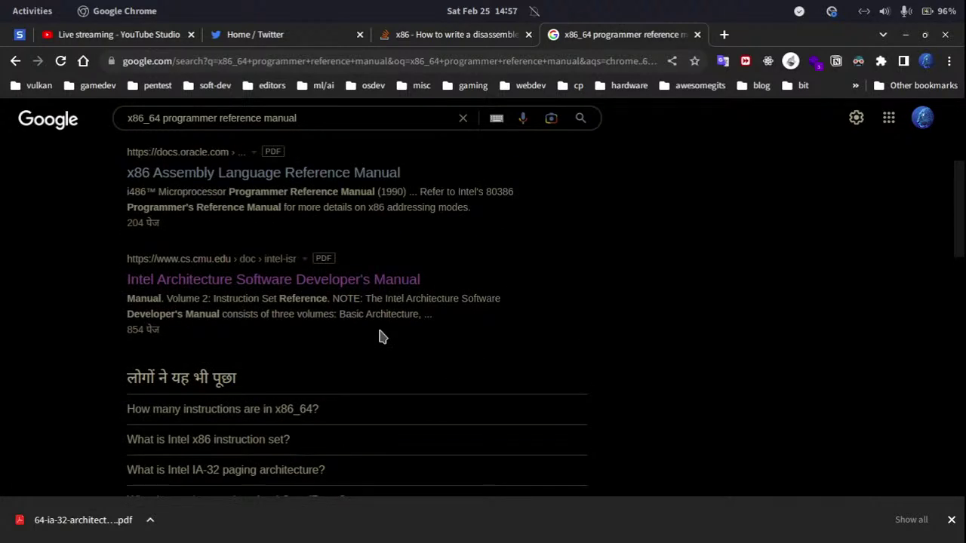
pyautogui.scroll(-1, 380, 337)
# Step: Search the web for "intel manual download", open Intel's 64 and IA-32 Architectures Software Developer Manuals page, and dismiss the downloads bar
pyautogui.click(413, 66)
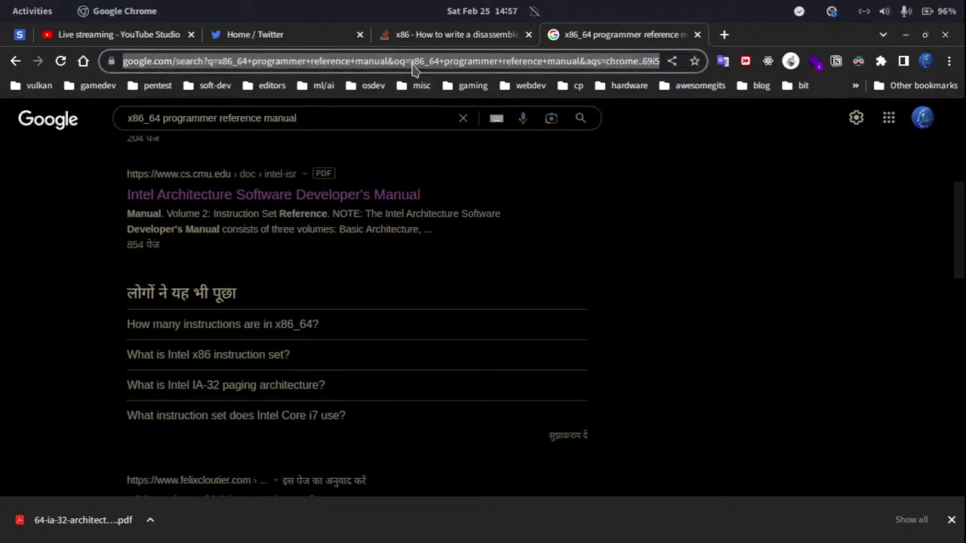
pyautogui.write('intel architec')
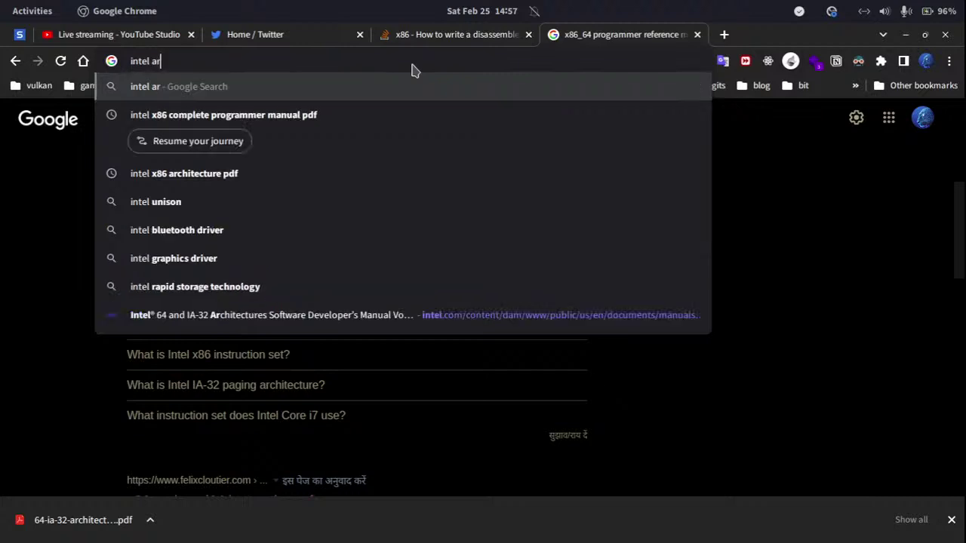
pyautogui.press('BackSpace')
pyautogui.press('BackSpace')
pyautogui.press('BackSpace')
pyautogui.press('BackSpace')
pyautogui.press('BackSpace')
pyautogui.press('BackSpace')
pyautogui.press('BackSpace')
pyautogui.press('BackSpace')
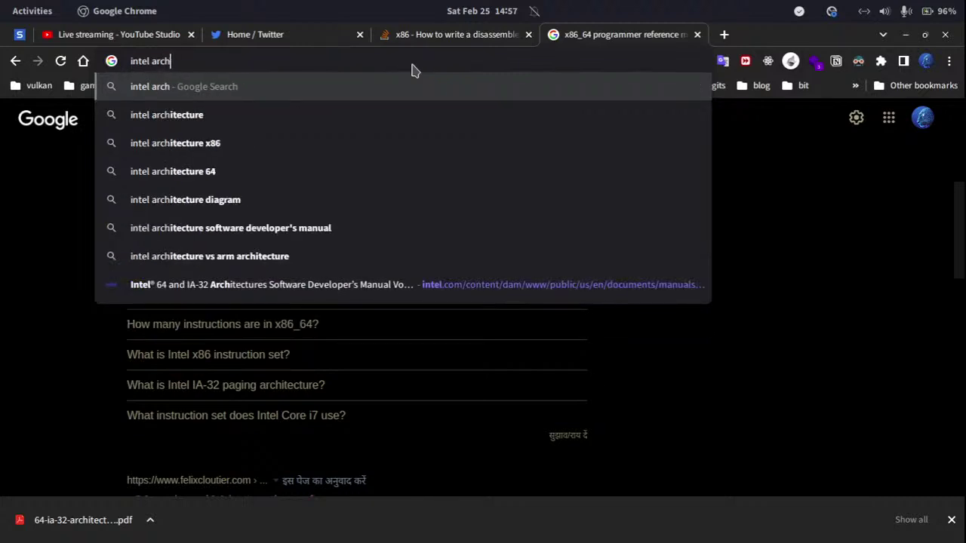
pyautogui.write('manual donwload')
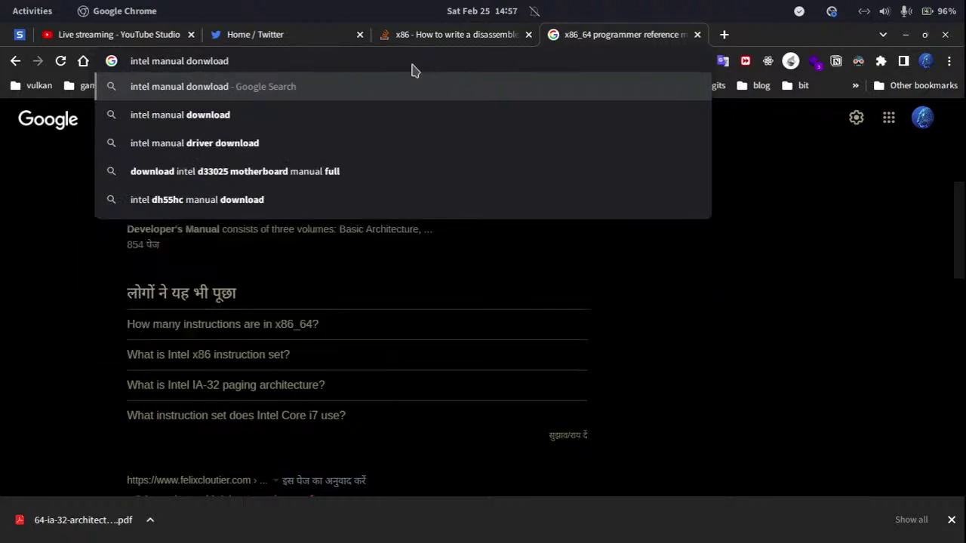
pyautogui.press('Down')
pyautogui.press('Return')
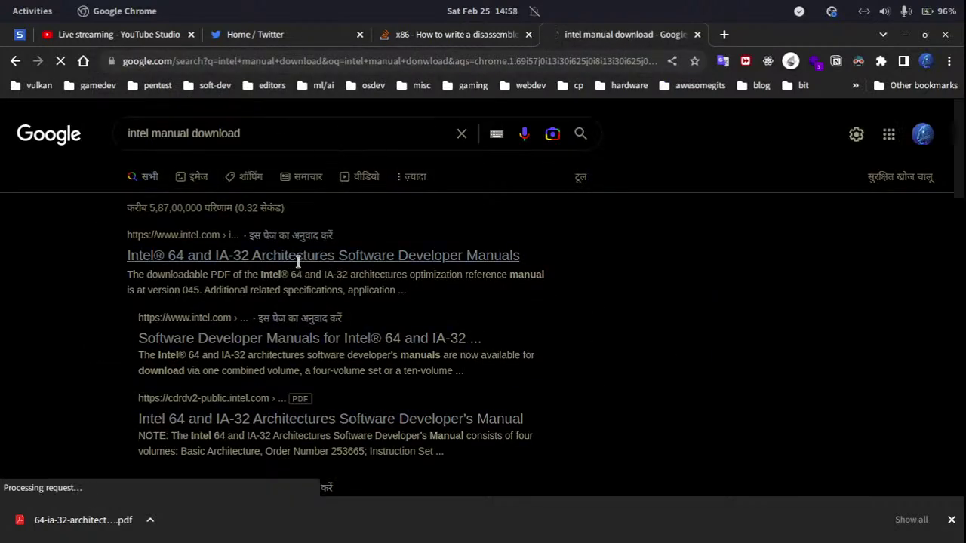
pyautogui.click(299, 263)
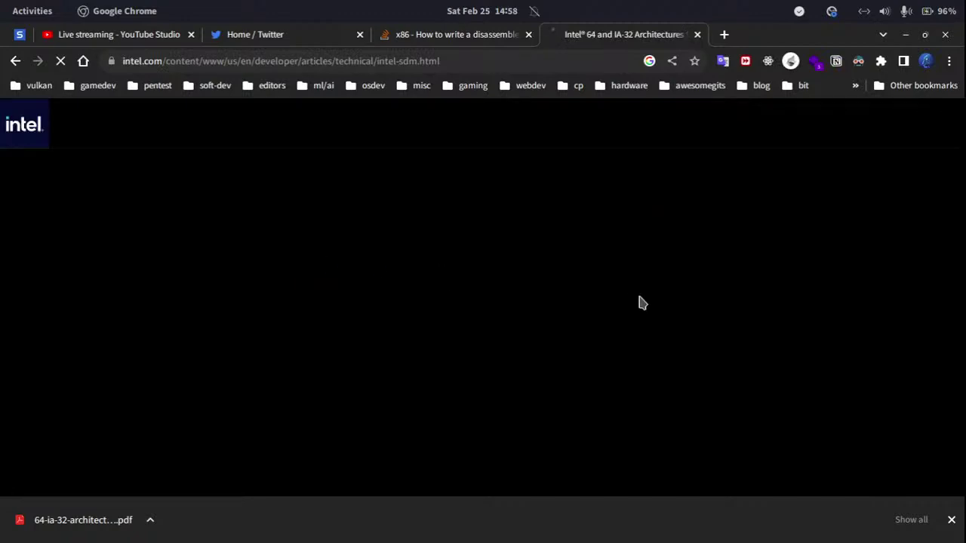
pyautogui.click(952, 520)
# Step: Switch to Document Viewer and skim the Chapter 2 sections on instruction prefixes, opcodes, and ModR/M and SIB bytes
pyautogui.hotkey('alt', 'Tab')
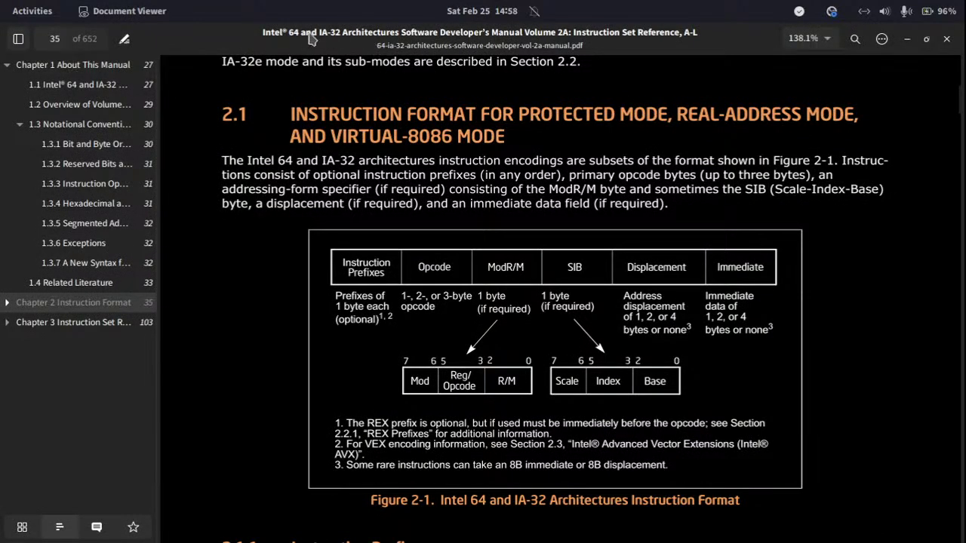
pyautogui.scroll(-15, 539, 146)
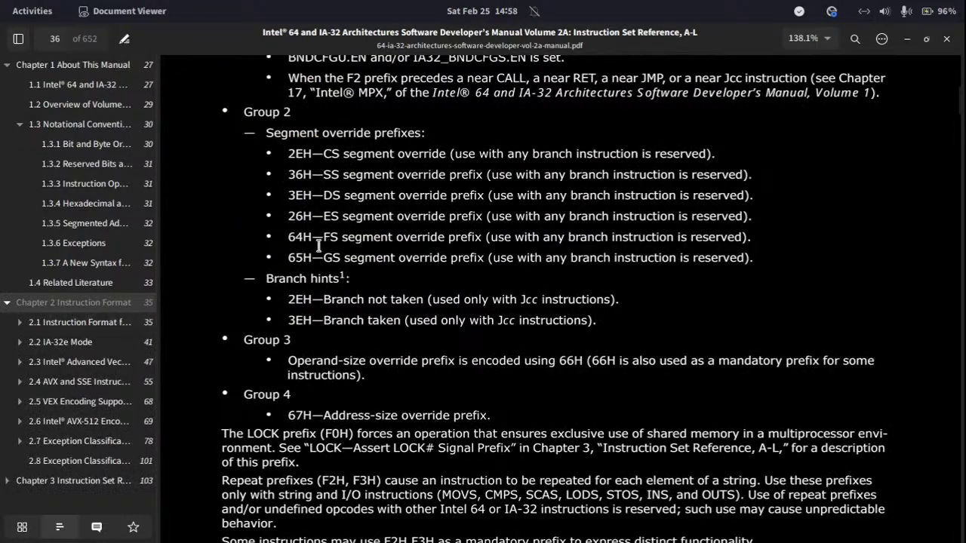
pyautogui.scroll(-8, 317, 241)
pyautogui.scroll(-10, 321, 247)
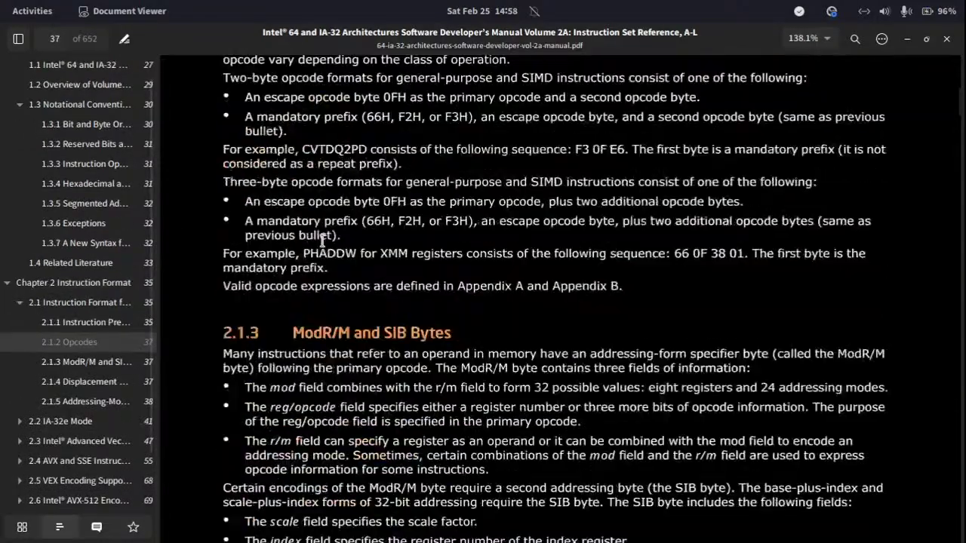
pyautogui.scroll(5, 322, 240)
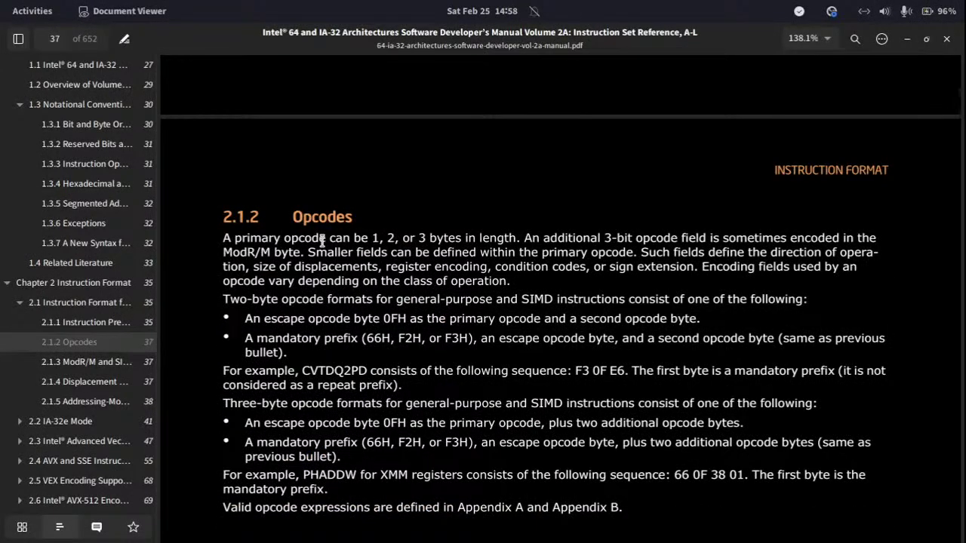
pyautogui.scroll(-5, 323, 240)
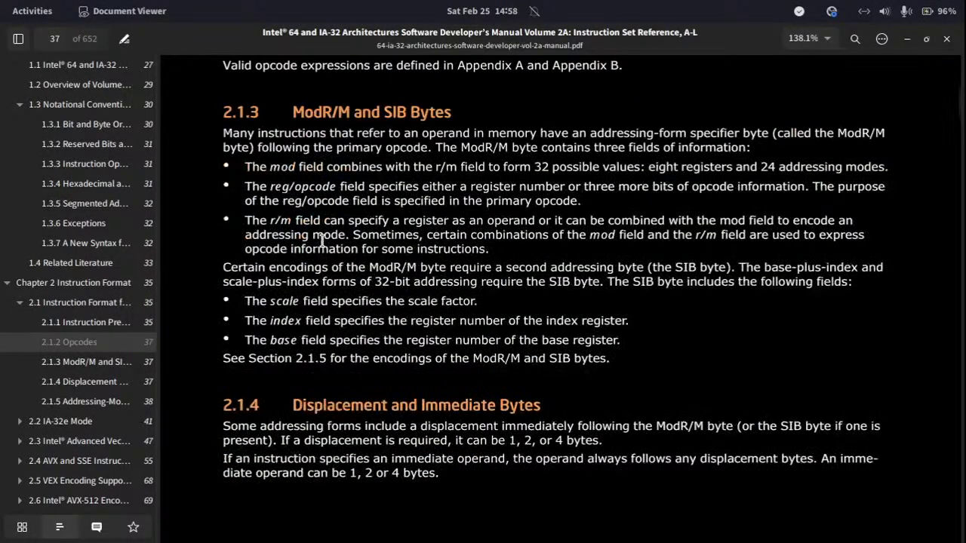
# Step: Examine section 2.1.5 with its 16-bit and 32-bit ModR/M addressing-form tables and their notes
pyautogui.scroll(-8, 321, 250)
pyautogui.scroll(-10, 321, 249)
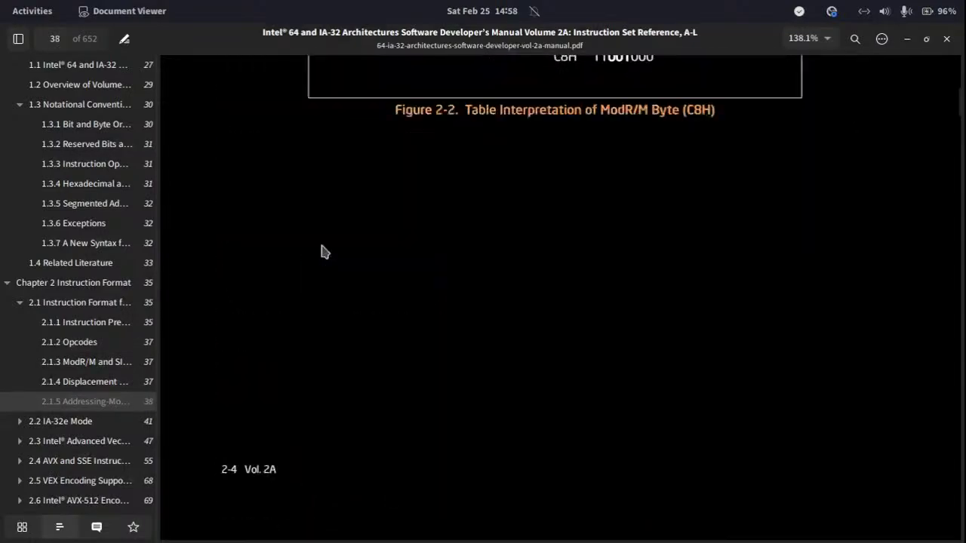
pyautogui.scroll(-5, 321, 251)
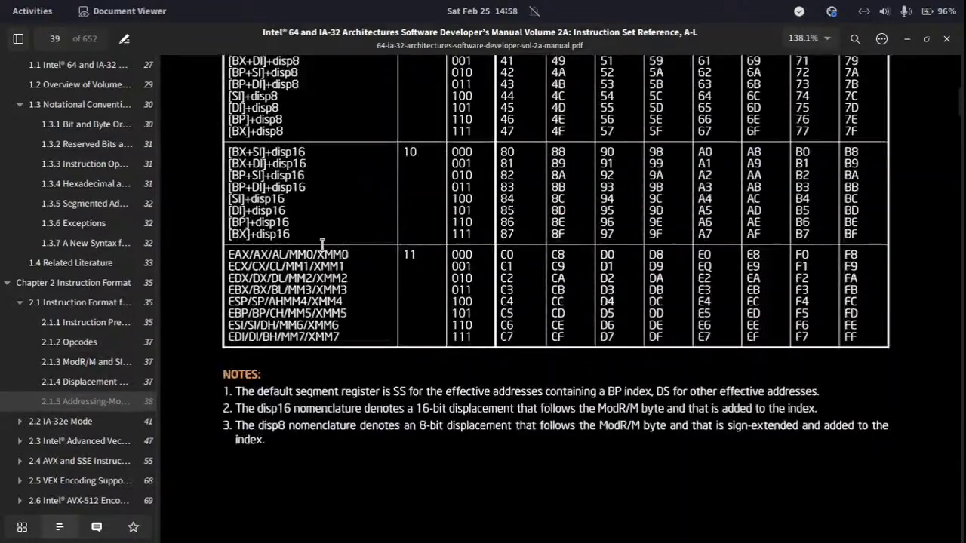
pyautogui.scroll(2, 272, 248)
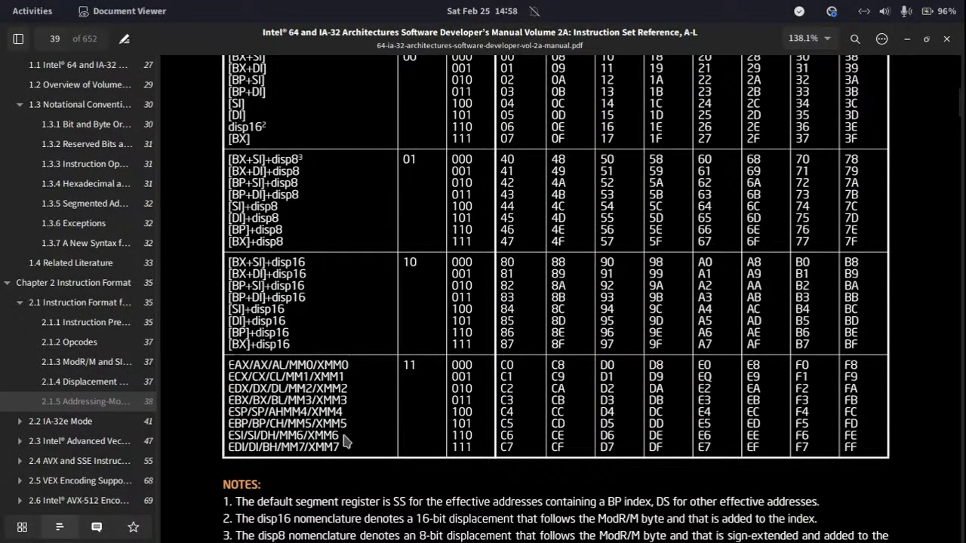
pyautogui.scroll(-1, 348, 441)
pyautogui.scroll(-15, 341, 392)
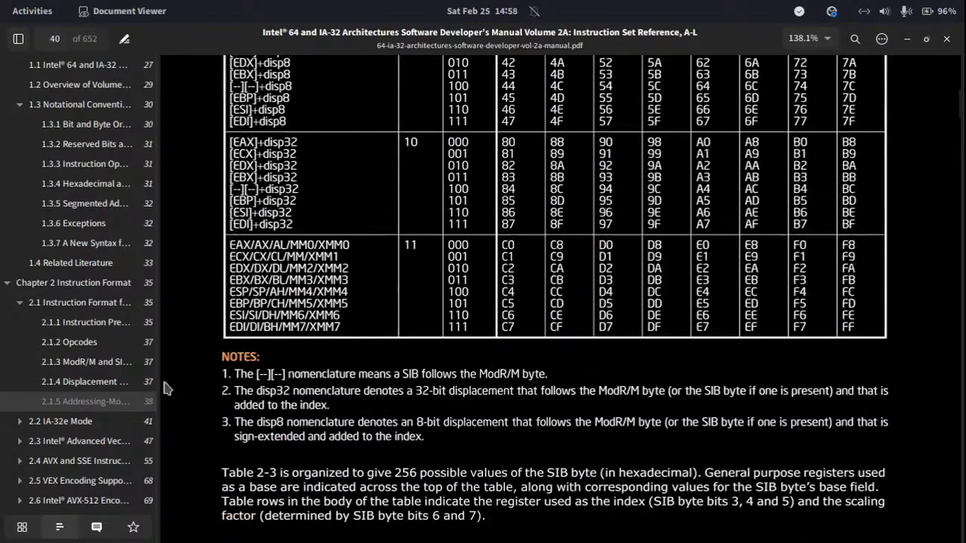
# Step: Open Chapter 3 Instruction Set Reference and look over section 3.1.1 and the opcode column description in 3.1.1.1
pyautogui.scroll(-2, 83, 393)
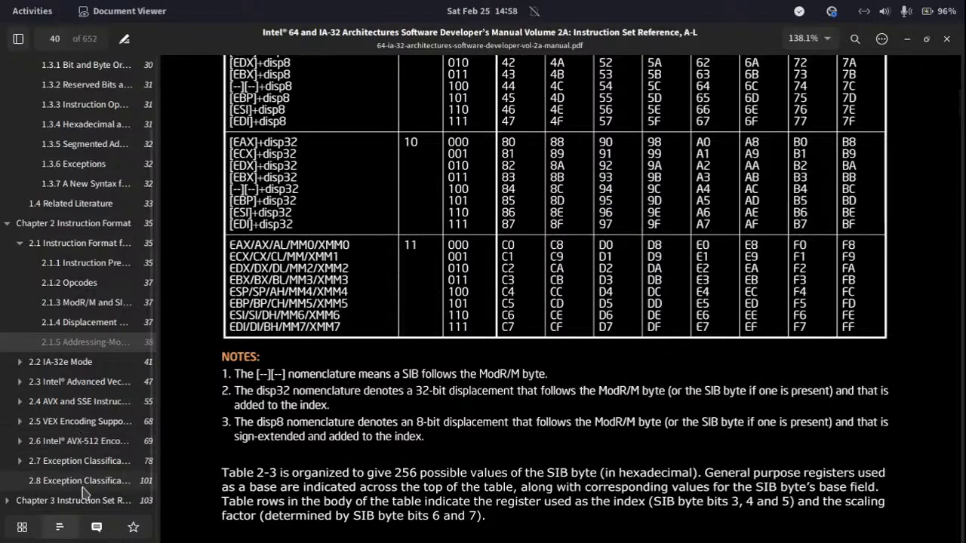
pyautogui.click(15, 505)
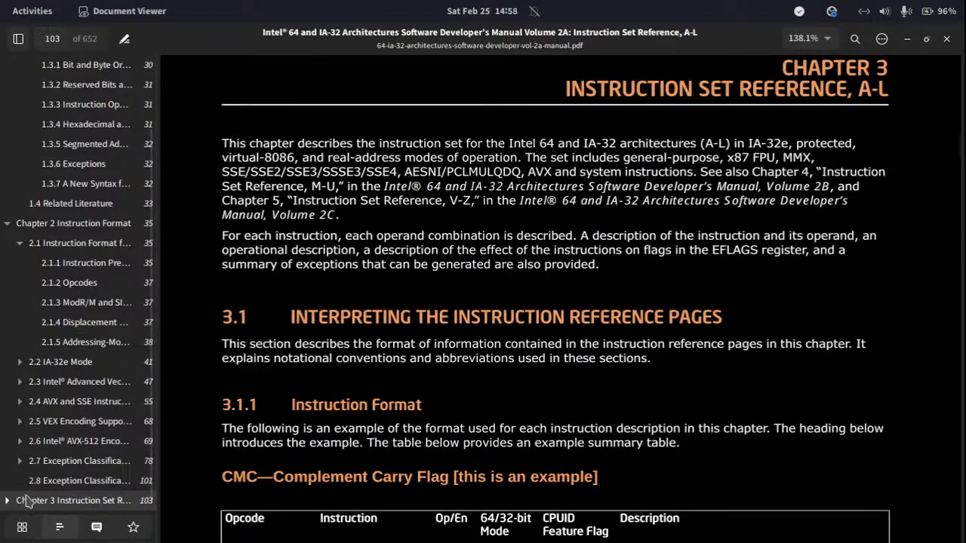
pyautogui.scroll(-5, 397, 335)
pyautogui.scroll(-10, 400, 334)
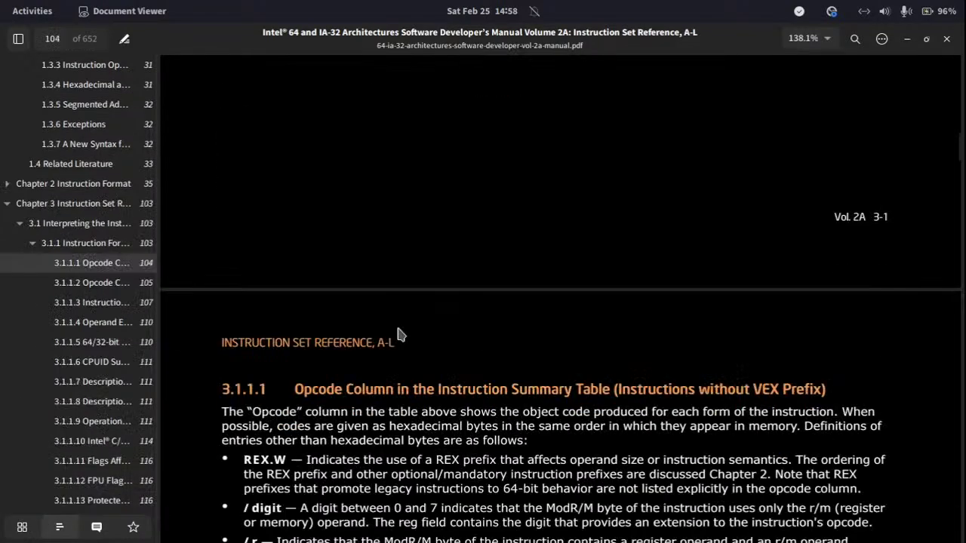
pyautogui.scroll(3, 57, 261)
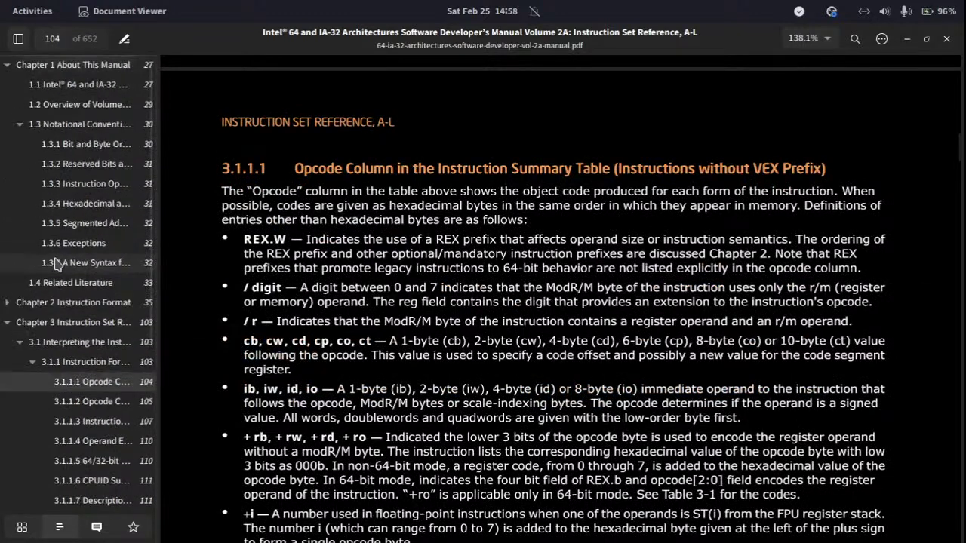
# Step: Revisit section 1.3 Notational Conventions and the Chapter 3 and Chapter 2 entries of the document outline
pyautogui.click(82, 123)
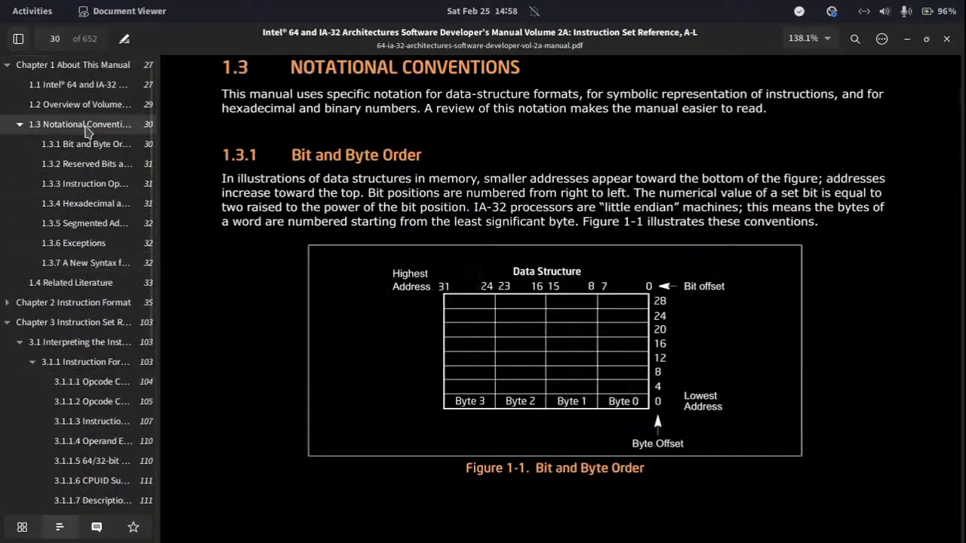
pyautogui.click(98, 325)
pyautogui.click(104, 309)
# Step: Switch to Chrome, decline the Intel research survey, and look through the manual sections on the Software Developer Manuals page
pyautogui.hotkey('alt', 'Tab')
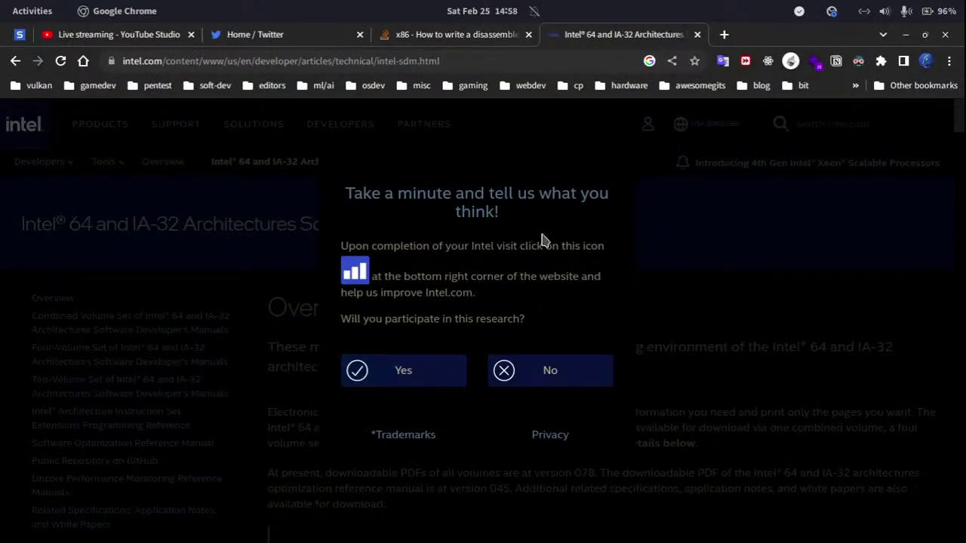
pyautogui.click(578, 382)
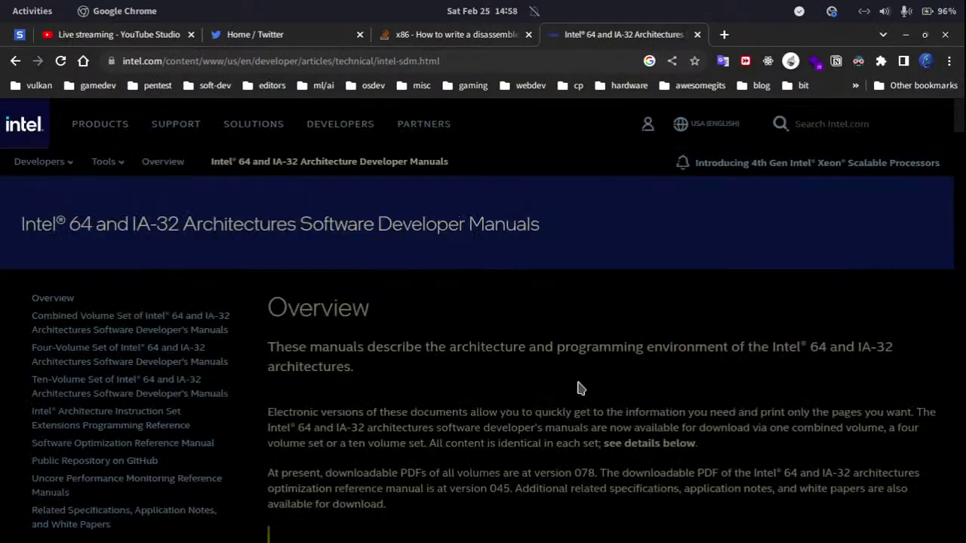
pyautogui.scroll(-15, 423, 344)
pyautogui.scroll(3, 412, 347)
pyautogui.scroll(10, 412, 347)
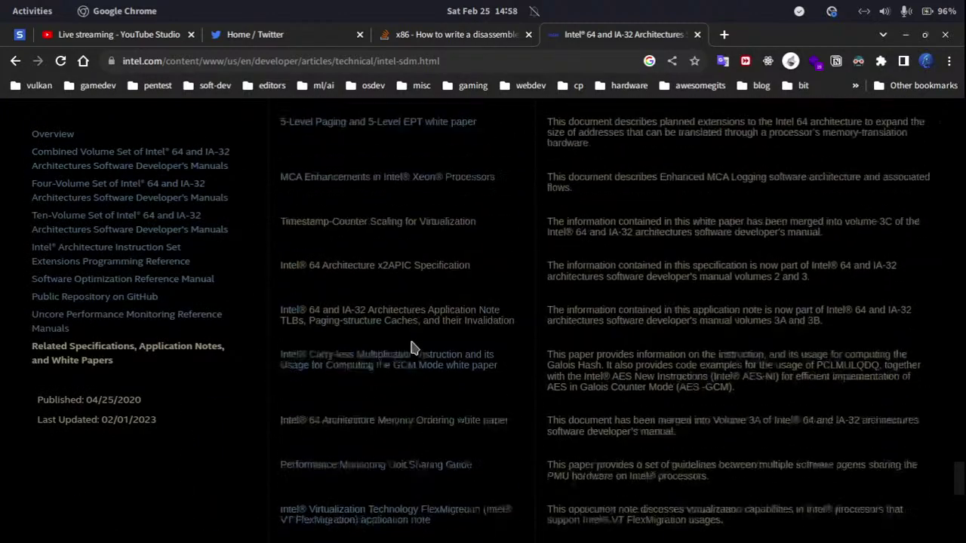
pyautogui.scroll(10, 400, 341)
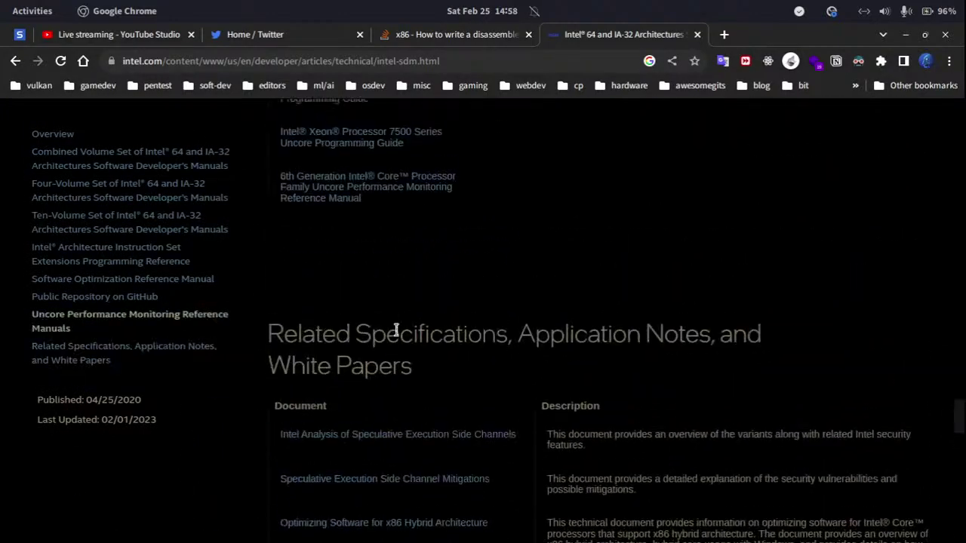
pyautogui.scroll(1, 395, 330)
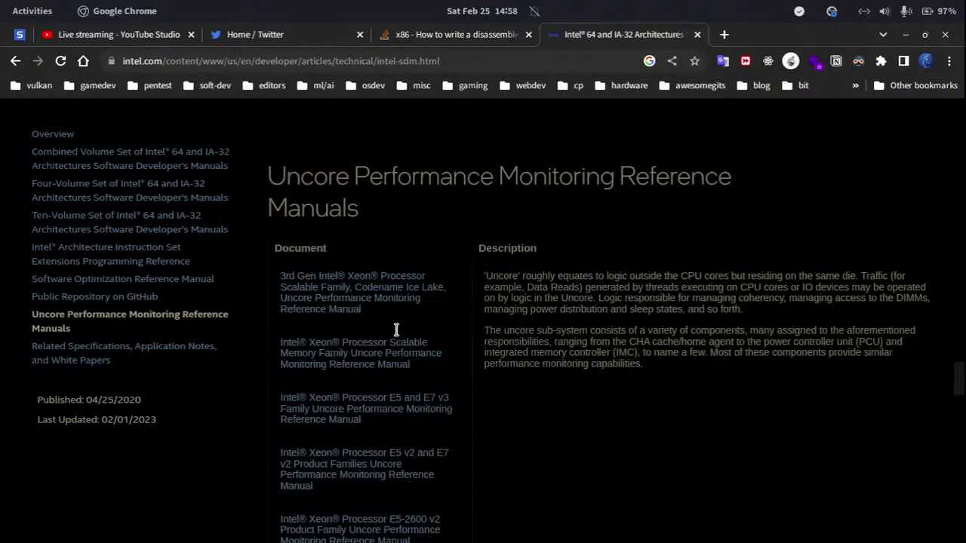
pyautogui.scroll(-1, 395, 331)
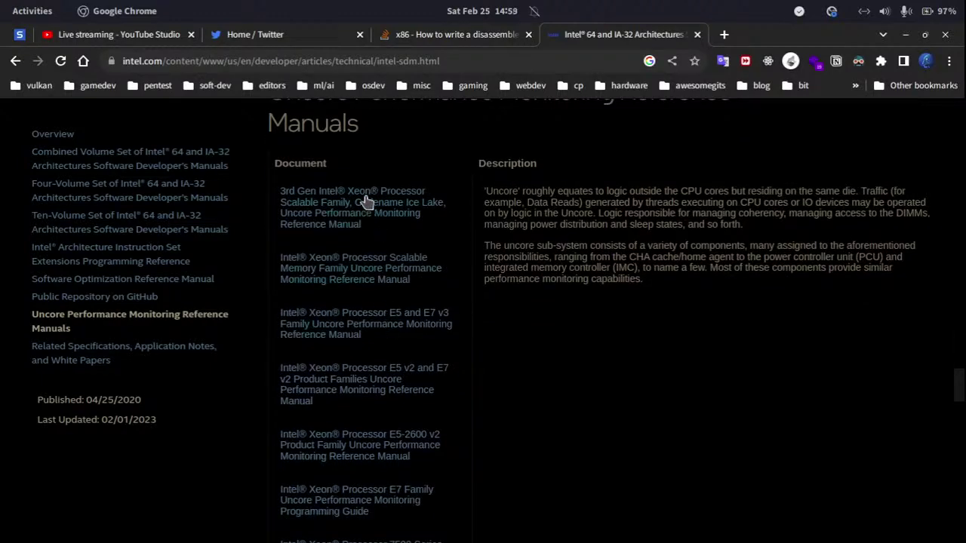
pyautogui.scroll(4, 345, 226)
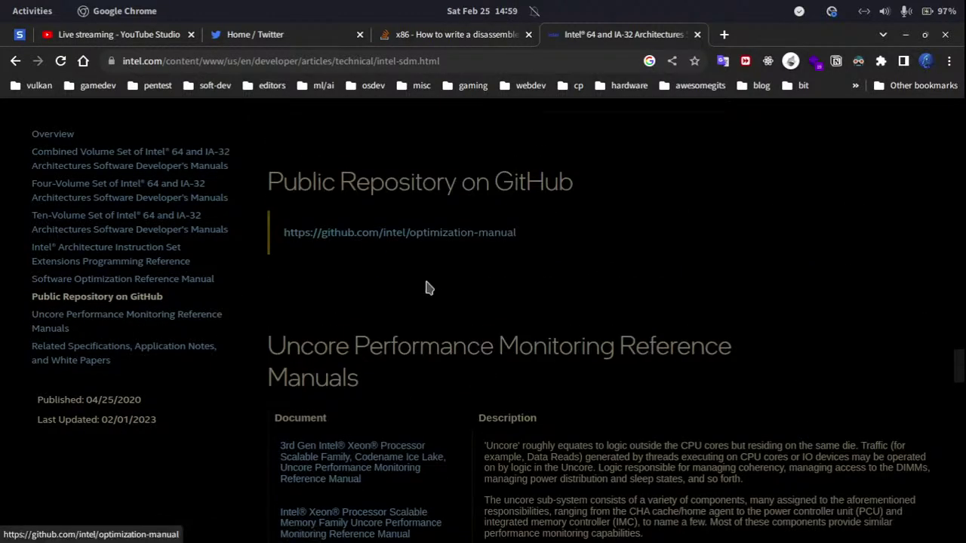
pyautogui.scroll(-9, 452, 317)
# Step: Examine the documents and descriptions in the Related Specifications, Application Notes, and White Papers section
pyautogui.moveTo(336, 321); pyautogui.dragTo(533, 301)
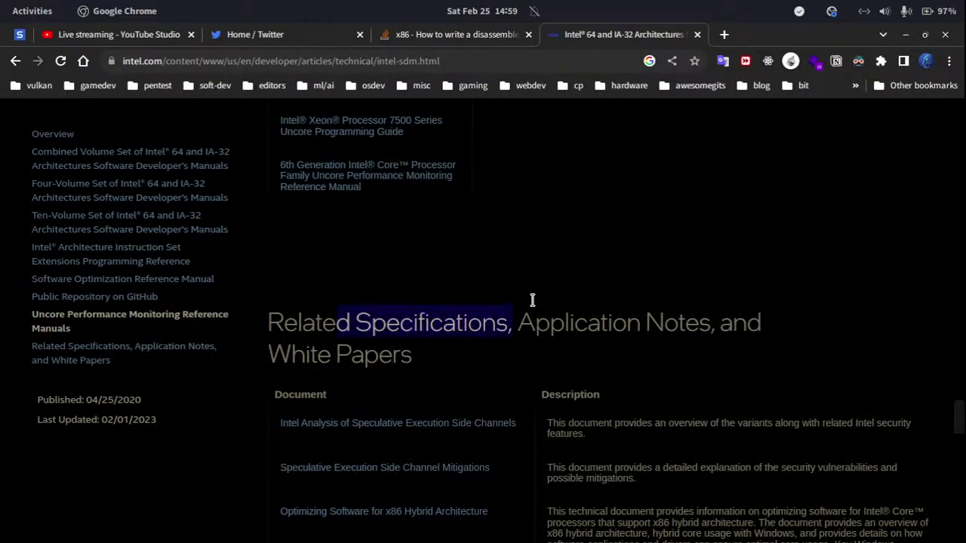
pyautogui.scroll(-6, 539, 302)
pyautogui.scroll(3, 539, 302)
pyautogui.click(380, 221)
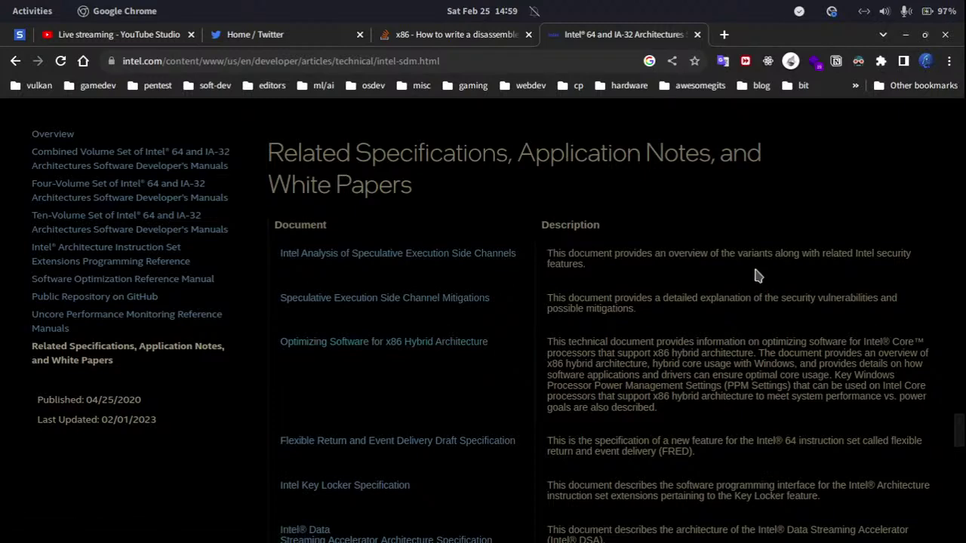
pyautogui.scroll(-3, 426, 351)
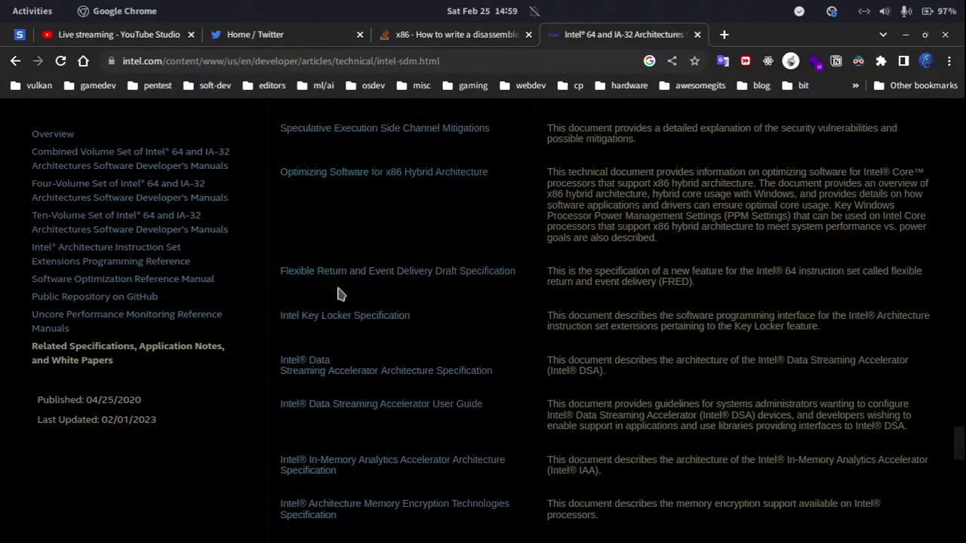
pyautogui.scroll(-6, 343, 310)
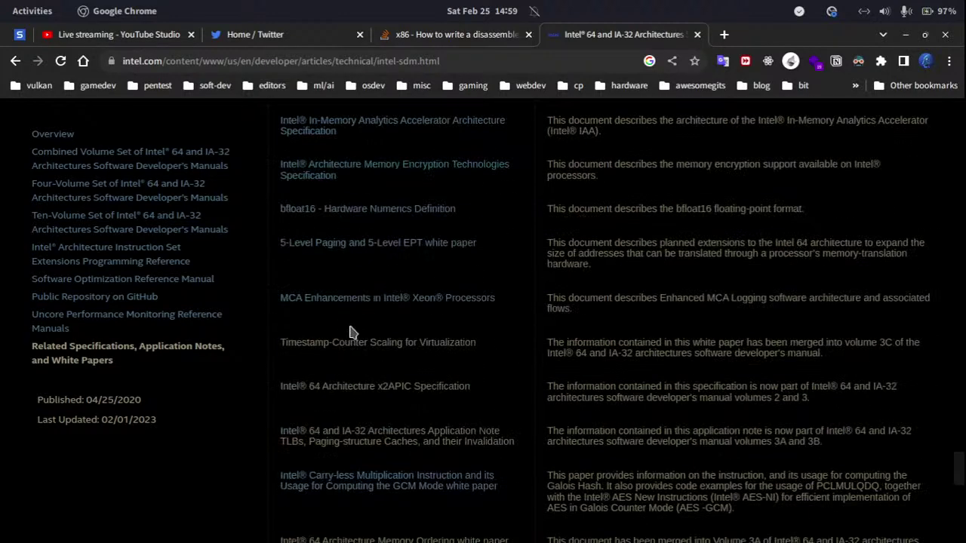
pyautogui.scroll(-2, 488, 250)
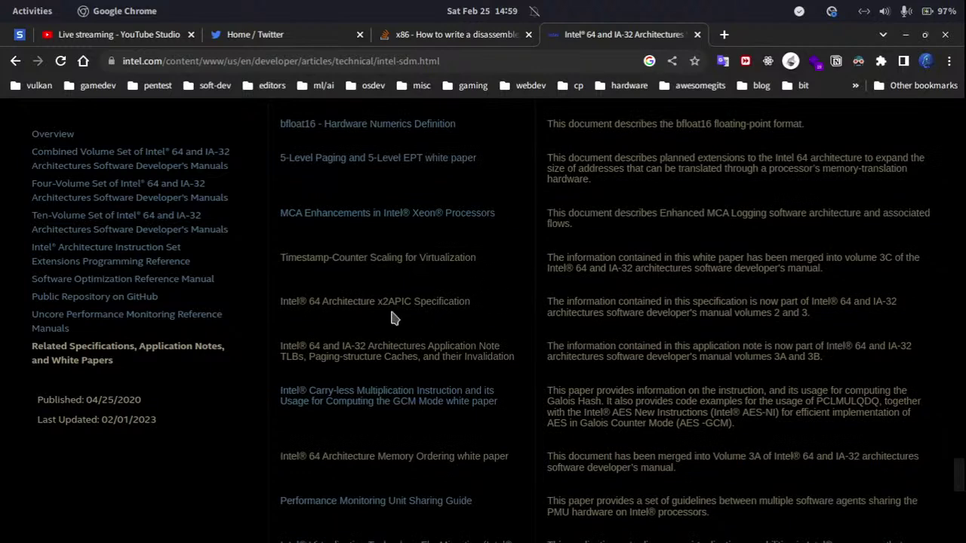
pyautogui.scroll(-5, 406, 254)
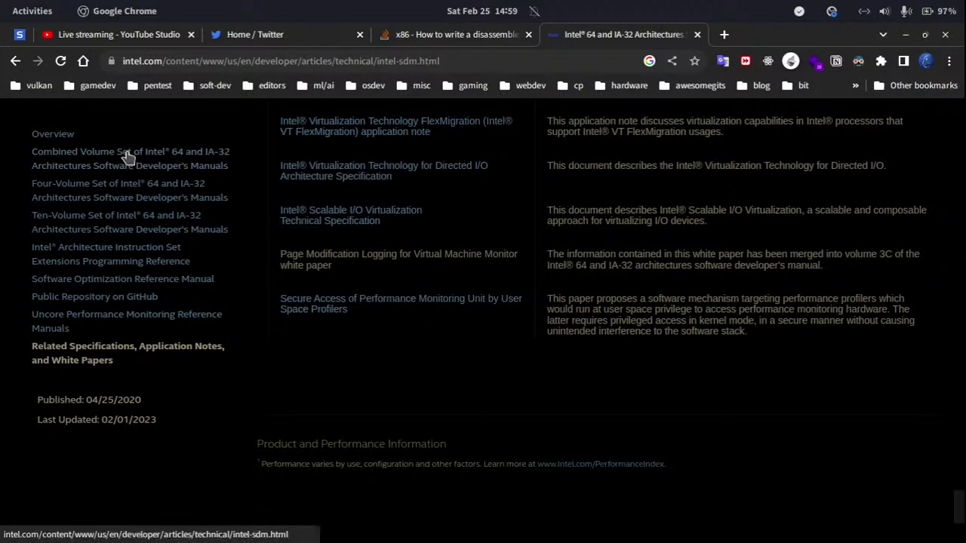
# Step: Download the combined volume set of the Intel 64 and IA-32 Software Developer's Manual as a PDF into the Desktop papers folder
pyautogui.click(187, 160)
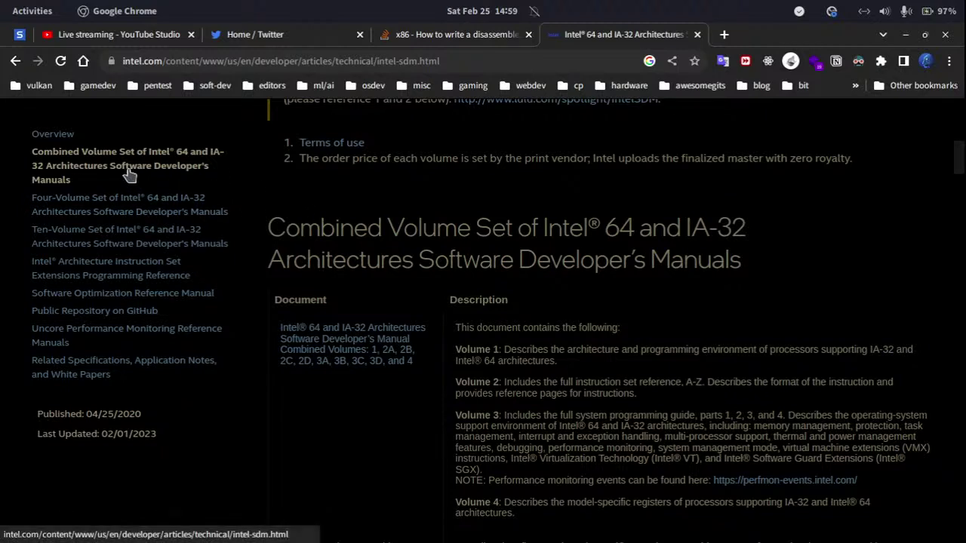
pyautogui.click(383, 362)
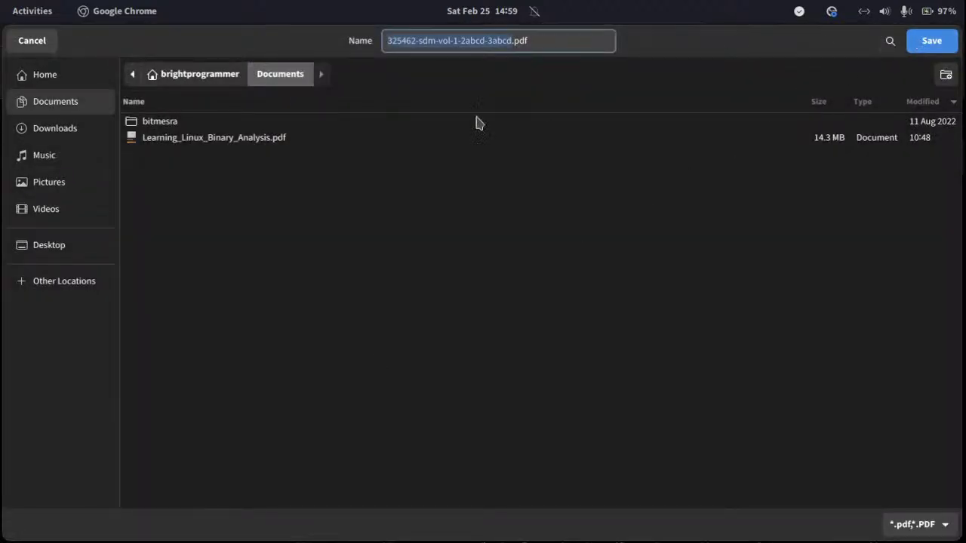
pyautogui.click(110, 238)
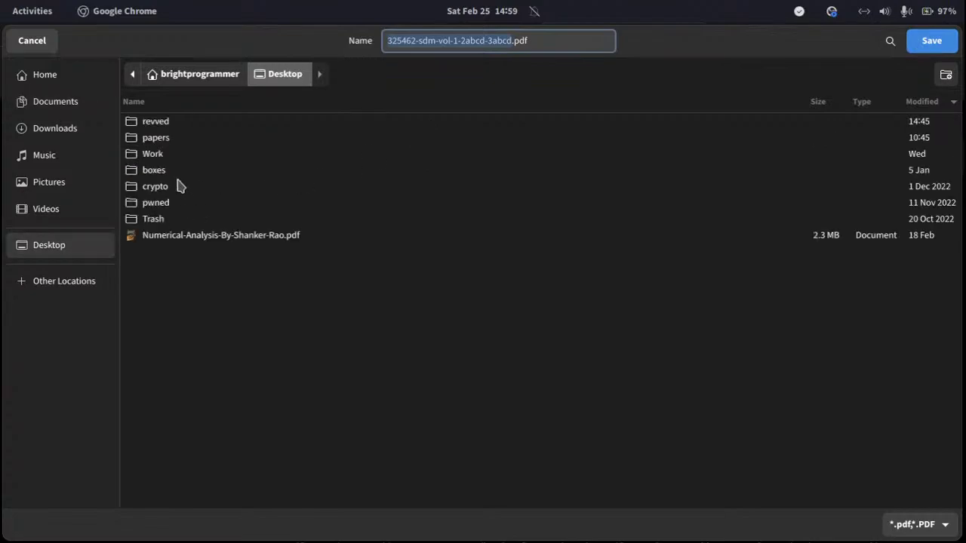
pyautogui.doubleClick(178, 139)
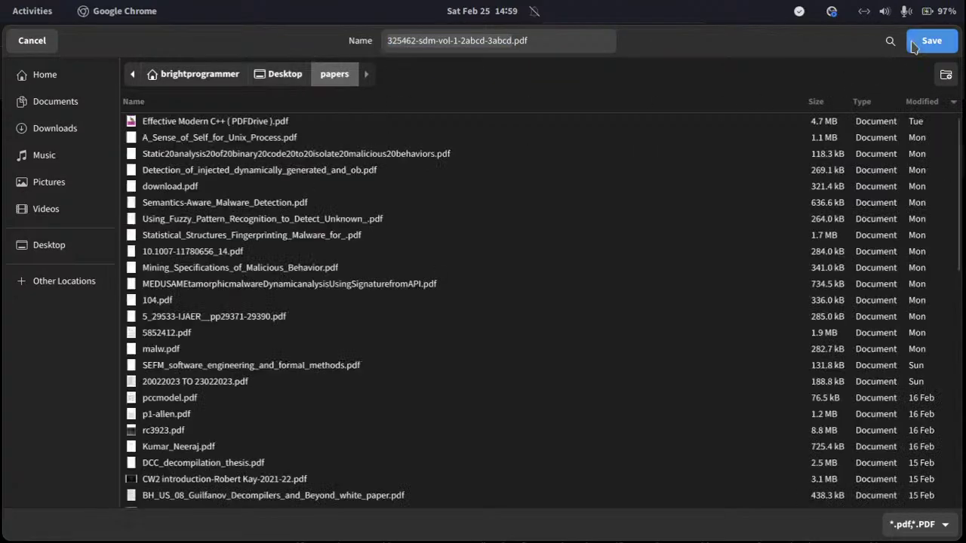
pyautogui.click(930, 41)
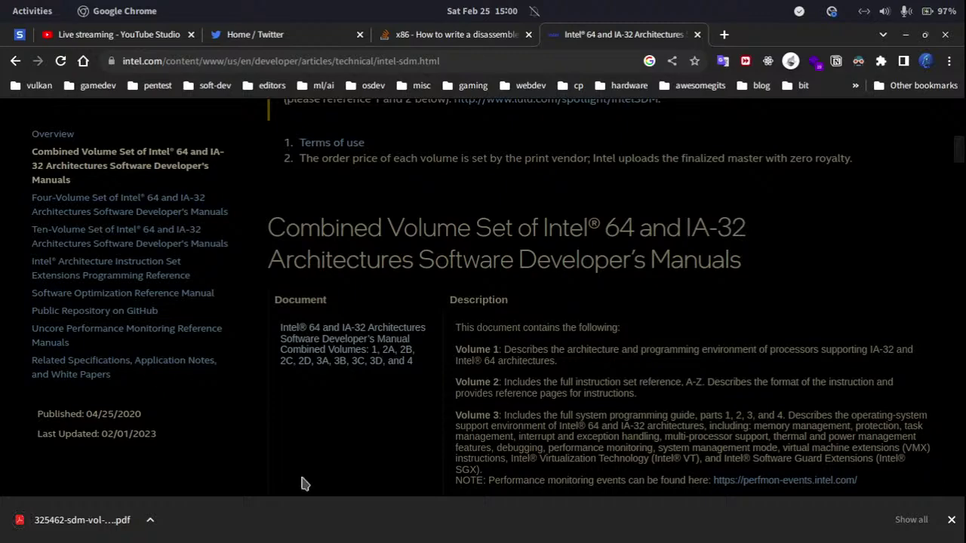
# Step: Switch to Files and move 325462-sdm-vol-1-2abcd-3abcd.pdf from the Desktop papers folder into the Desktop revved folder
pyautogui.hotkey('alt', 'Tab')
pyautogui.moveTo(0, 0)
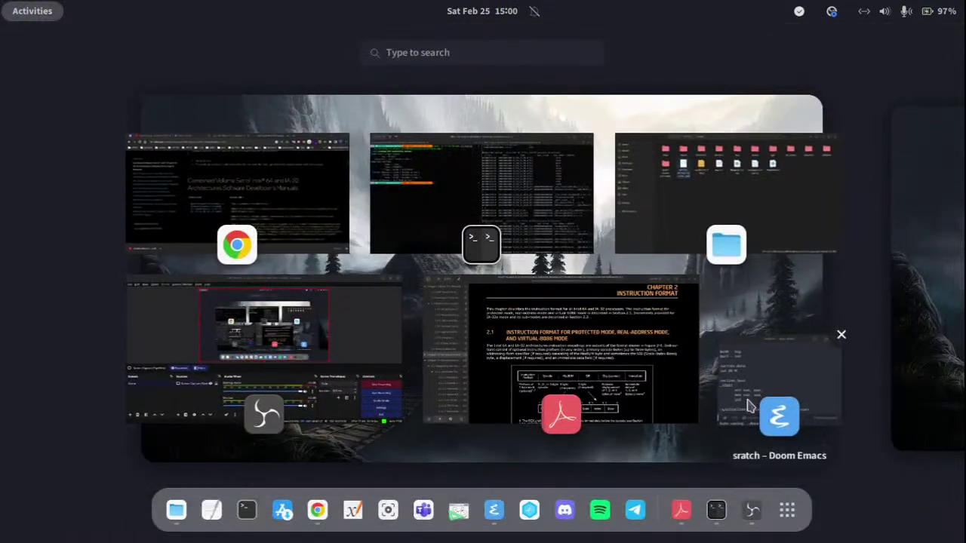
pyautogui.click(661, 185)
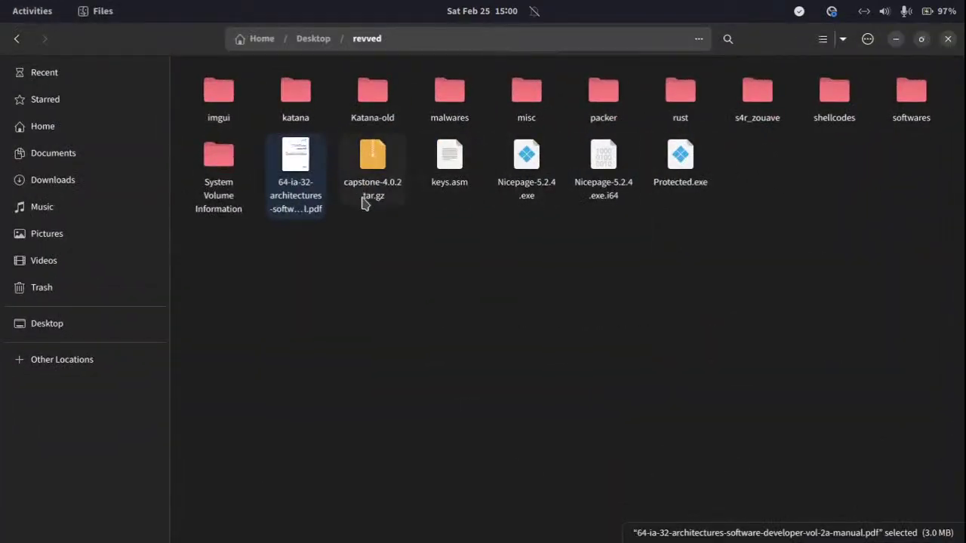
pyautogui.click(400, 286)
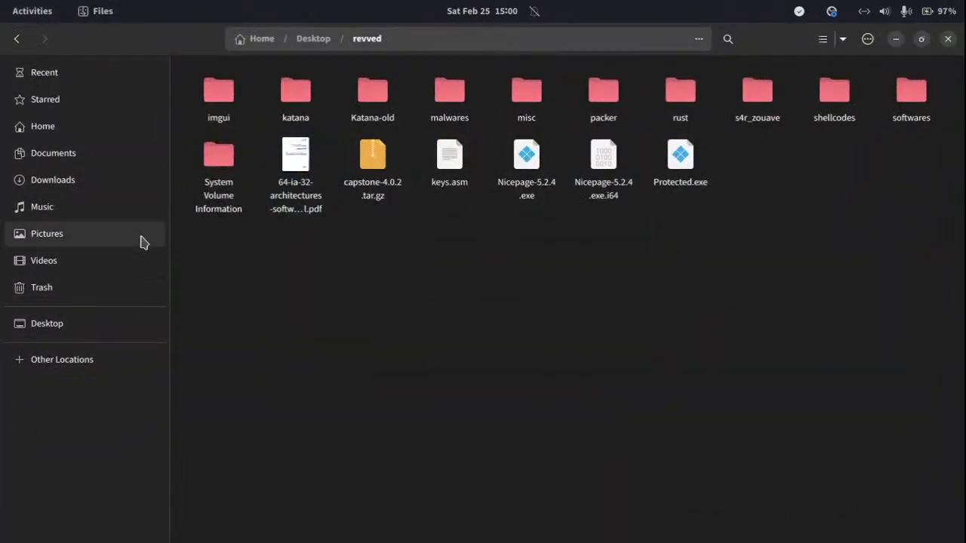
pyautogui.click(86, 332)
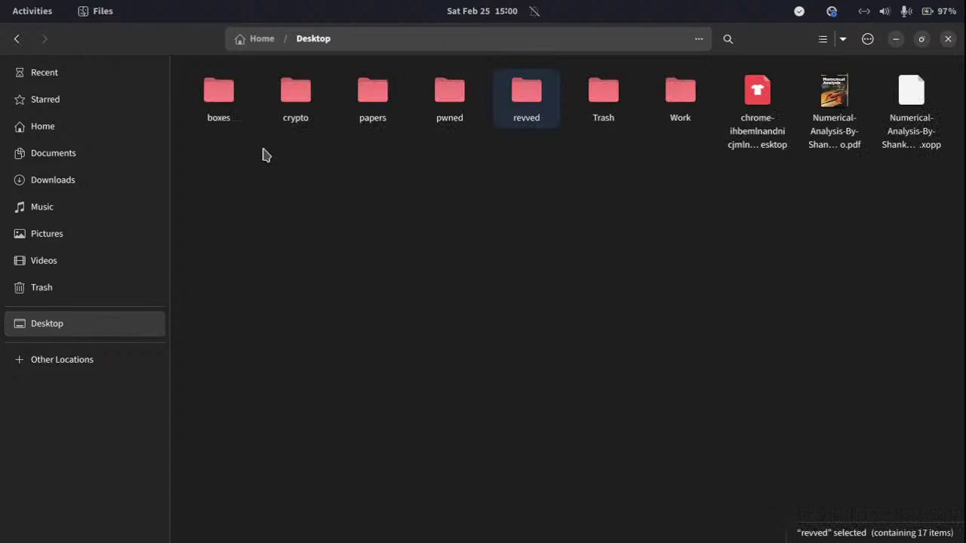
pyautogui.doubleClick(382, 117)
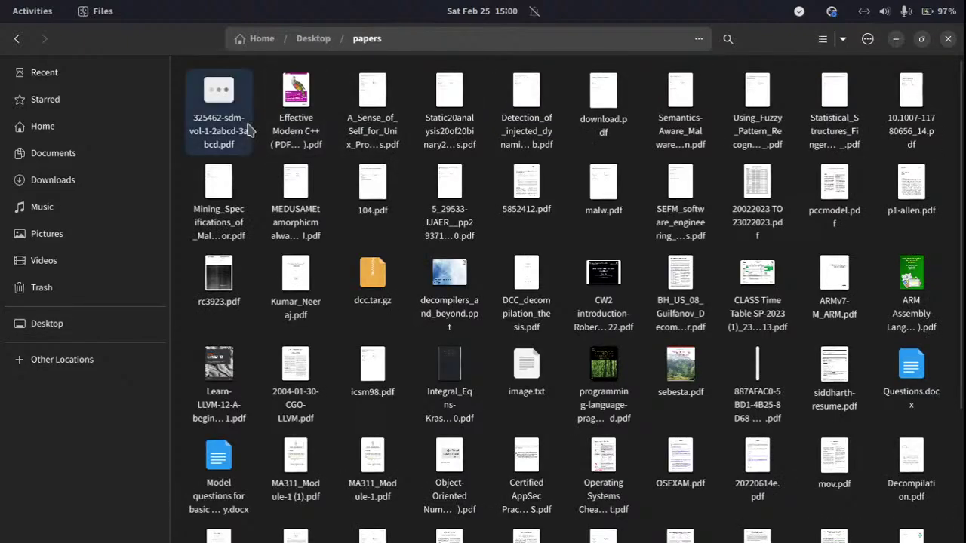
pyautogui.click(218, 105)
pyautogui.click(82, 327)
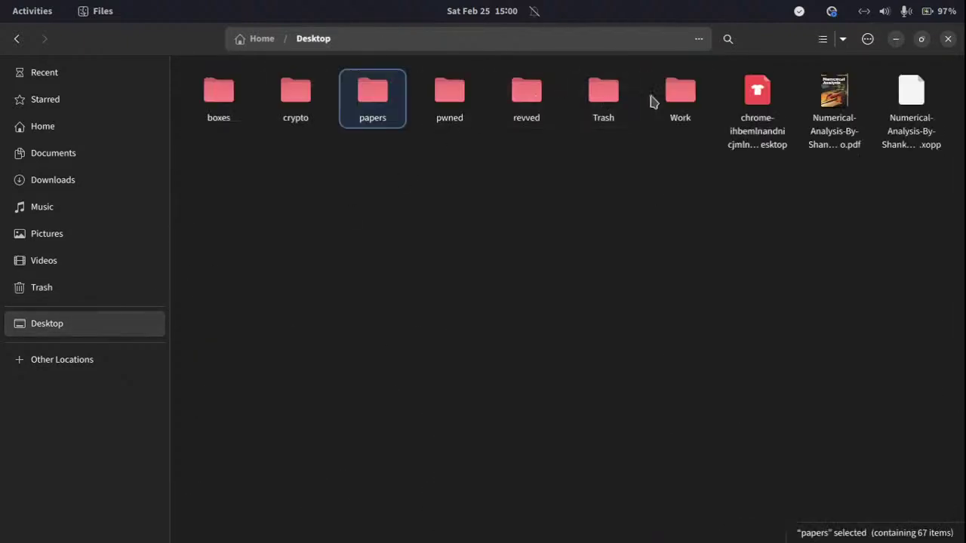
pyautogui.click(608, 103)
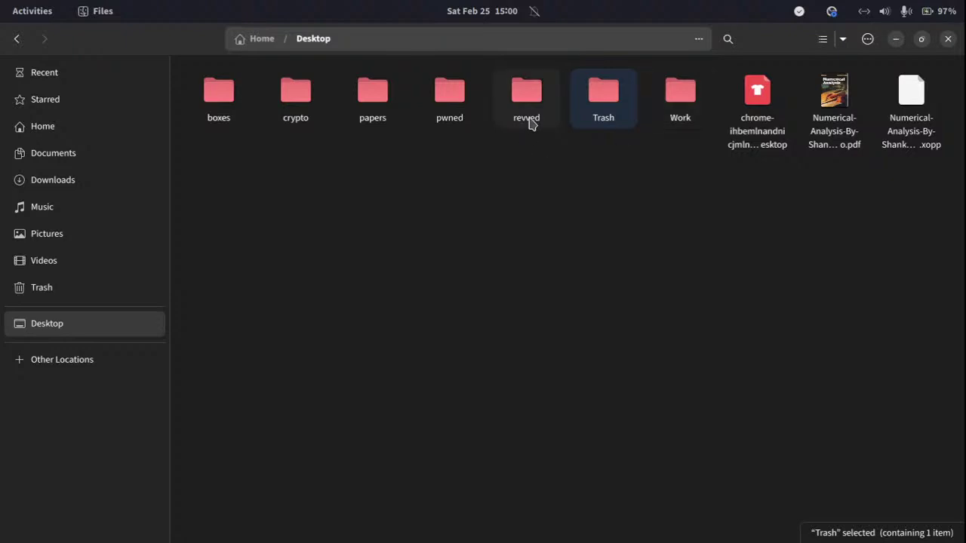
pyautogui.click(695, 119)
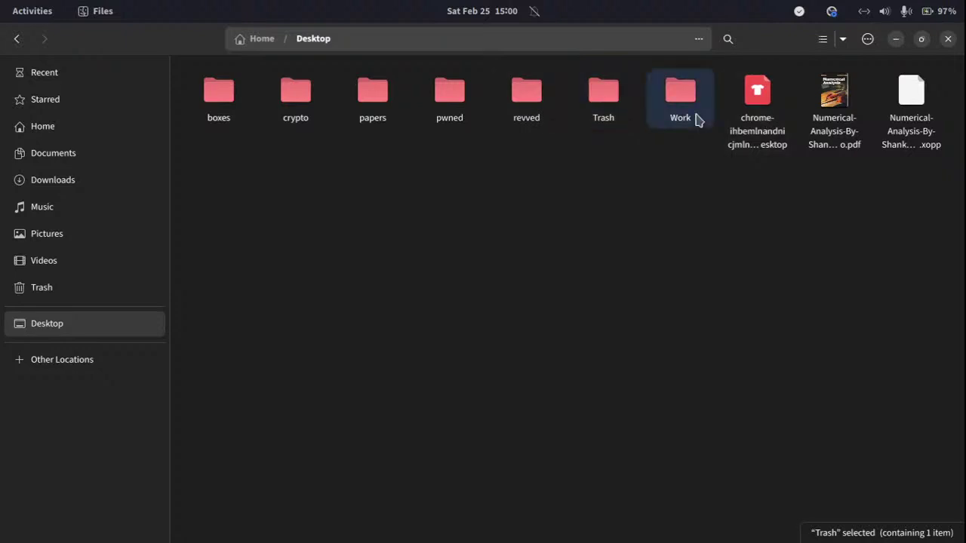
pyautogui.doubleClick(544, 122)
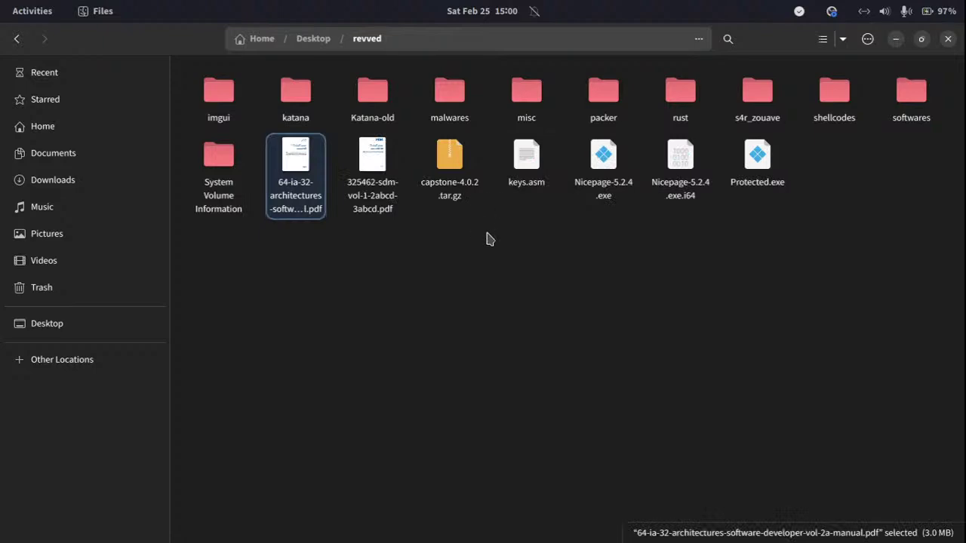
# Step: Open 325462-sdm-vol-1-2abcd-3abcd.pdf in Document Viewer and maximize its window
pyautogui.doubleClick(287, 199)
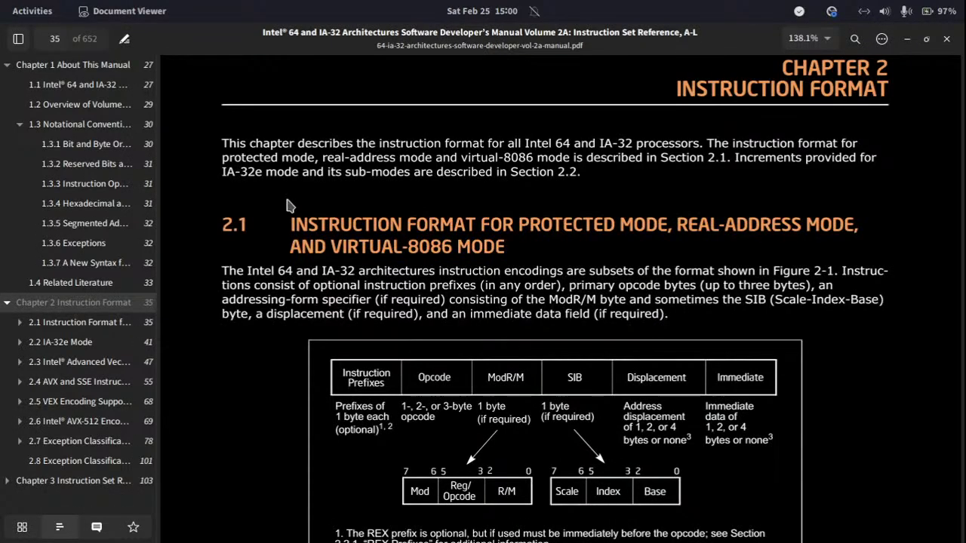
pyautogui.click(908, 39)
pyautogui.doubleClick(367, 186)
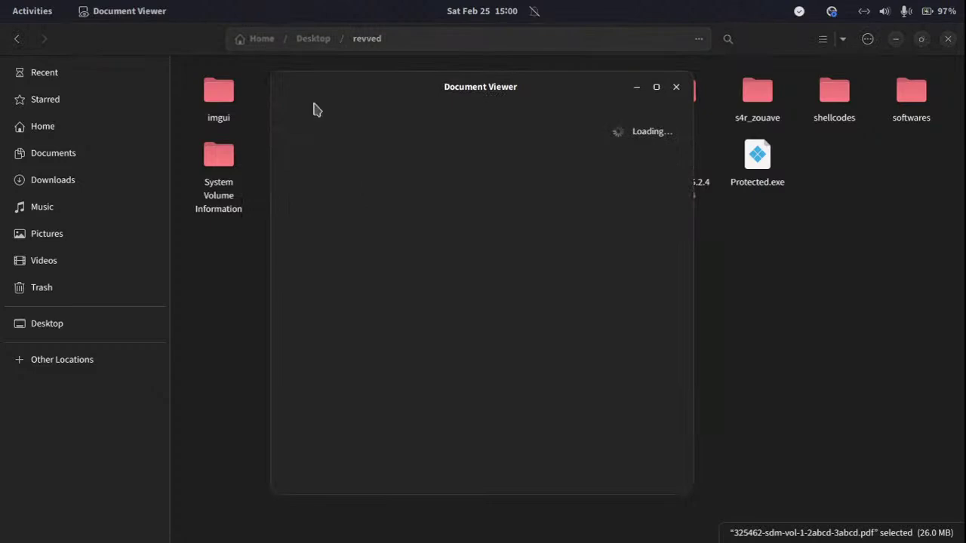
pyautogui.press('super')
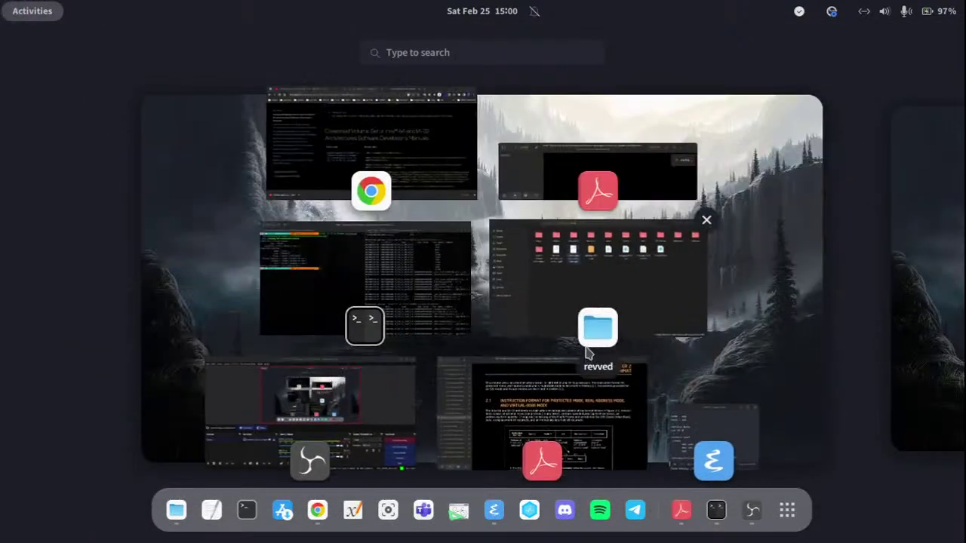
pyautogui.click(626, 144)
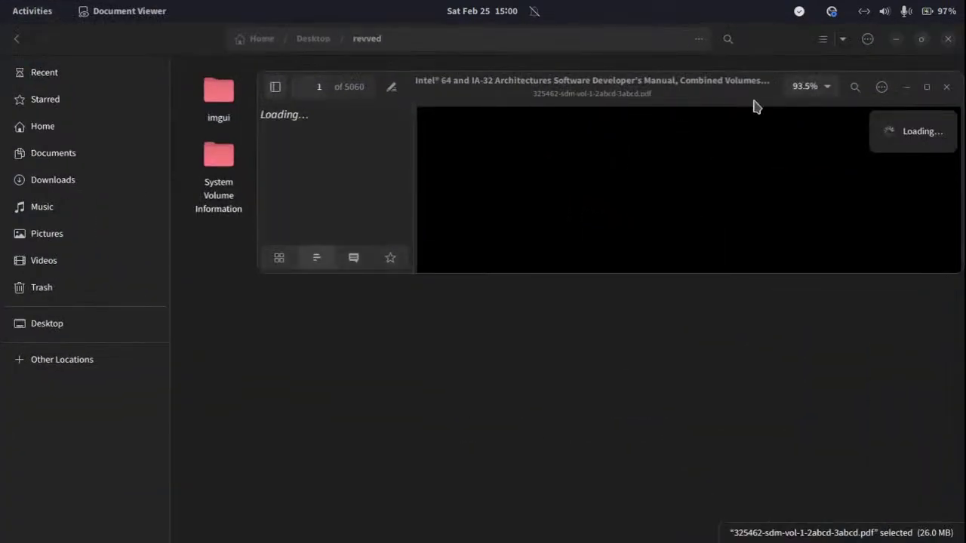
pyautogui.click(927, 87)
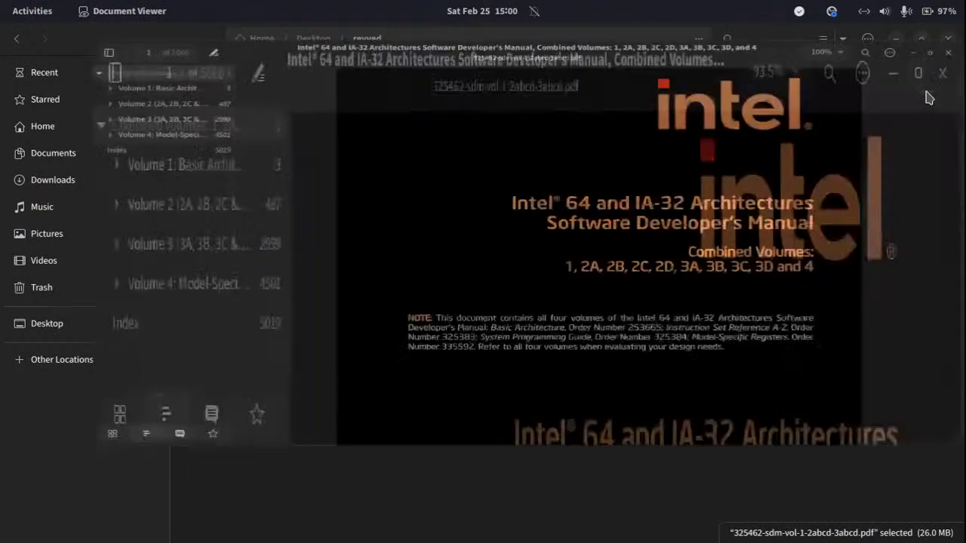
# Step: Expand Volume 1: Basic Architecture in the document outline and widen the outline until the chapter titles are readable
pyautogui.scroll(-10, 484, 246)
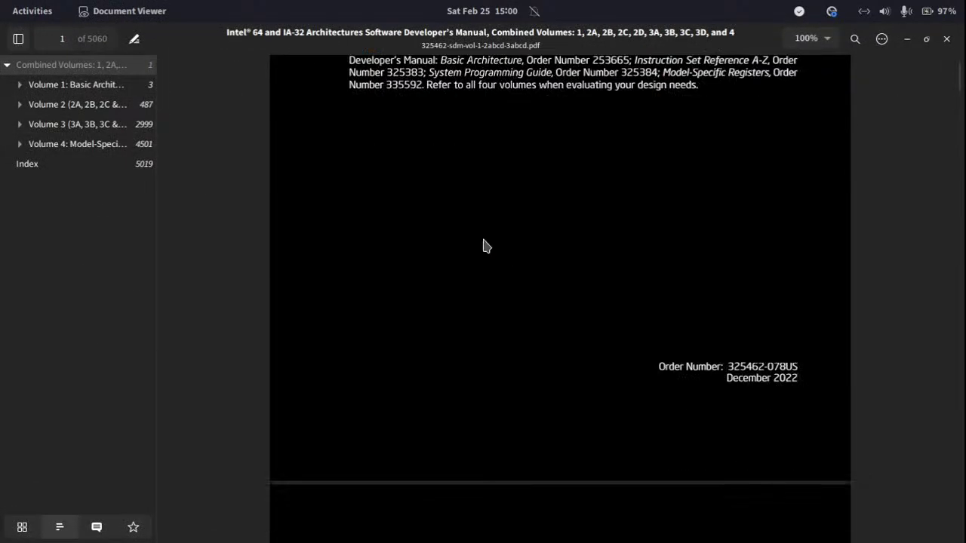
pyautogui.click(19, 85)
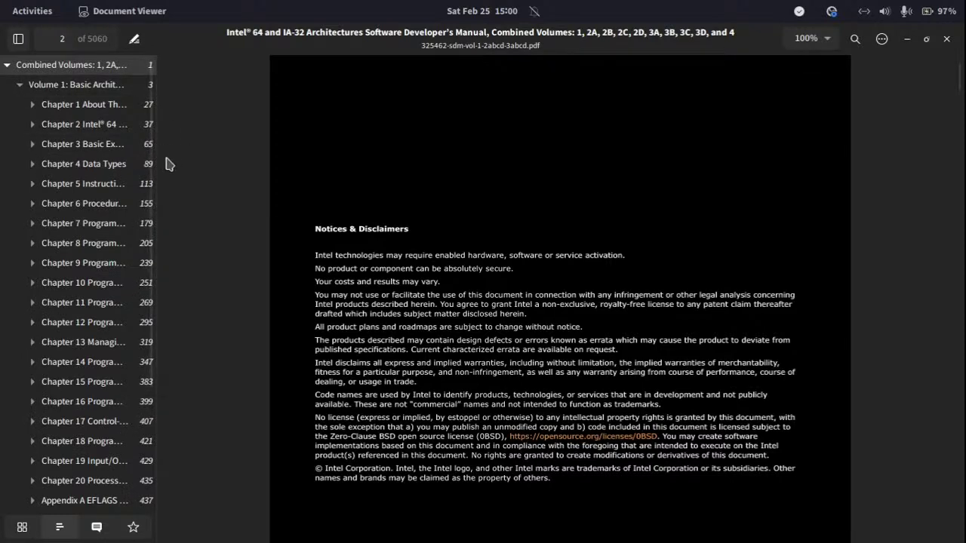
pyautogui.moveTo(157, 155); pyautogui.dragTo(287, 148)
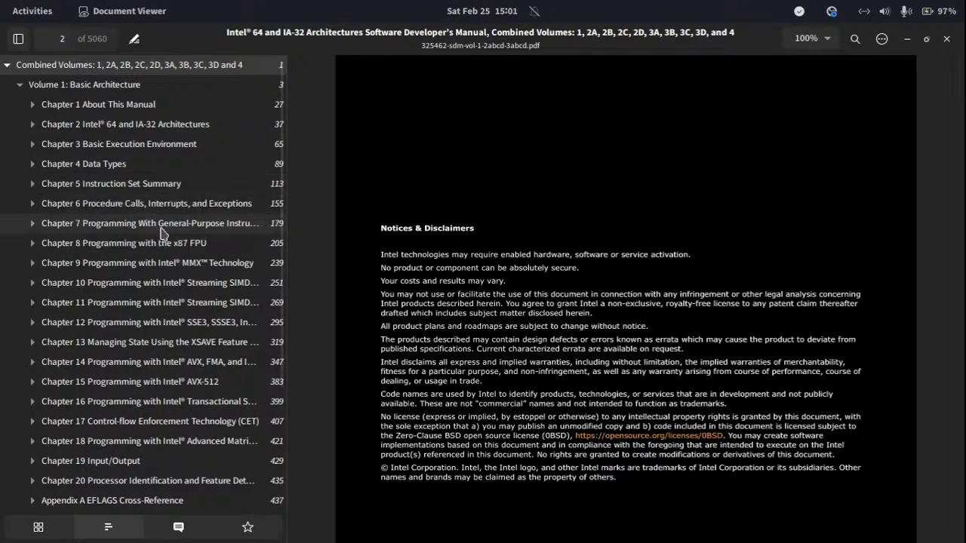
# Step: Open Chapter 5 Instruction Set Summary of Volume 1 and examine its list of instruction group sections
pyautogui.click(194, 185)
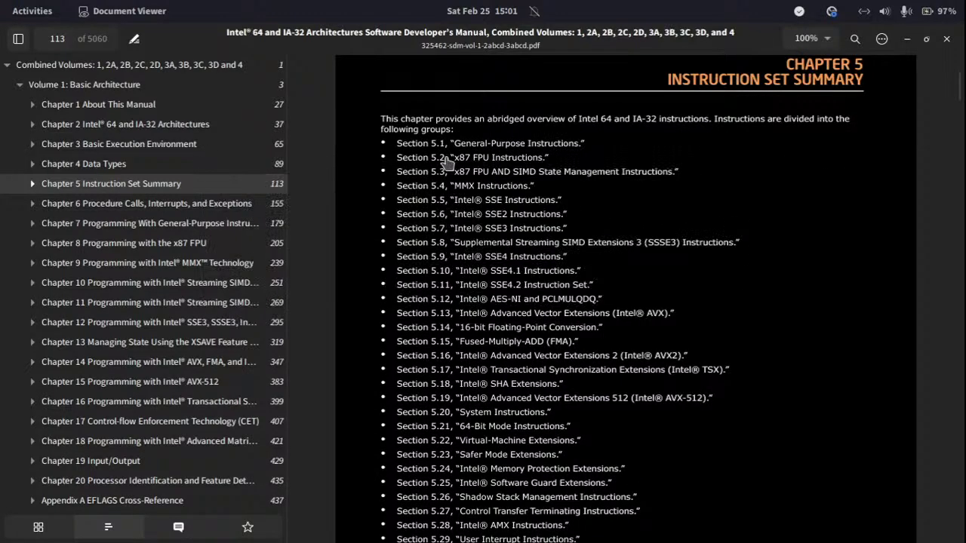
pyautogui.scroll(-5, 458, 316)
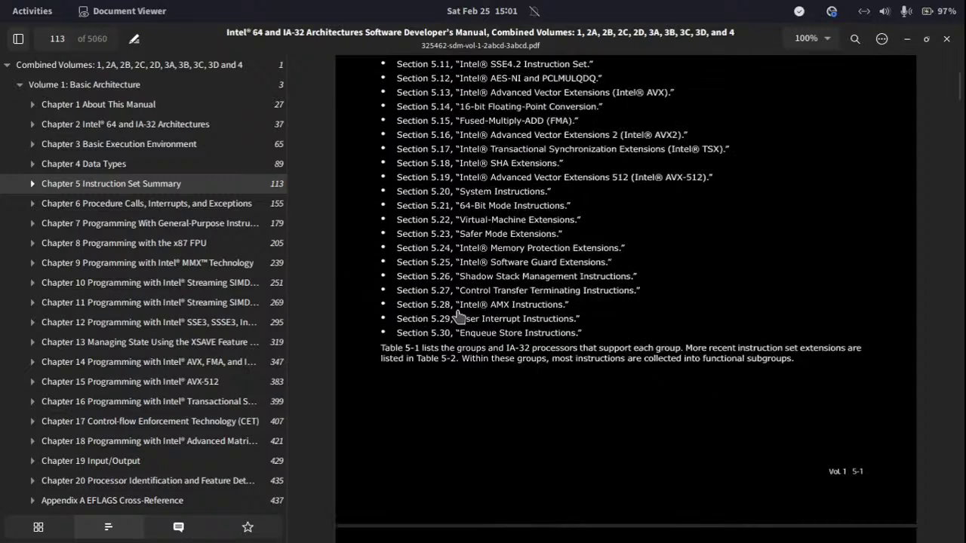
pyautogui.scroll(1, 458, 316)
pyautogui.moveTo(496, 268)
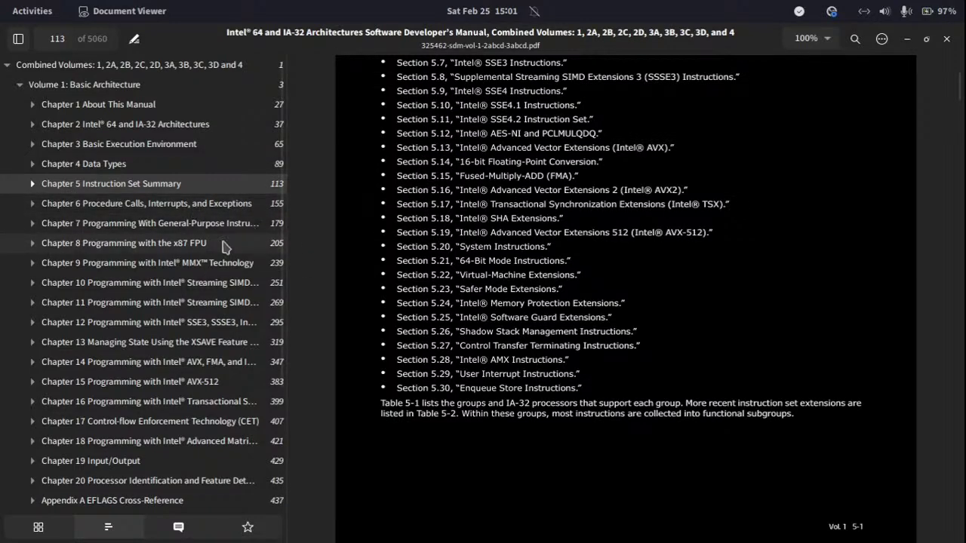
# Step: Expand Volume 2 in the outline and view its Chapter 3 Instruction Set Reference, A-L and Chapter 2 Instruction Format
pyautogui.scroll(-3, 224, 249)
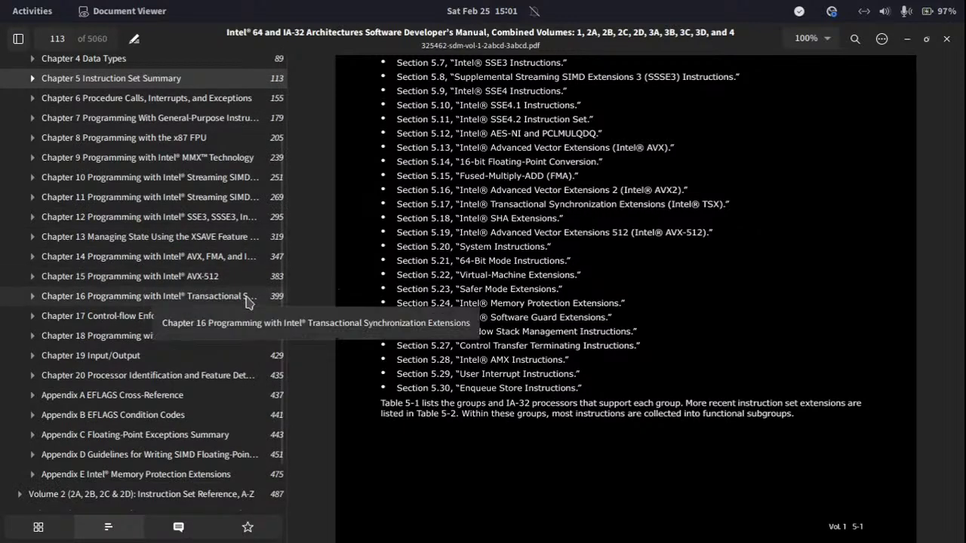
pyautogui.scroll(-2, 164, 353)
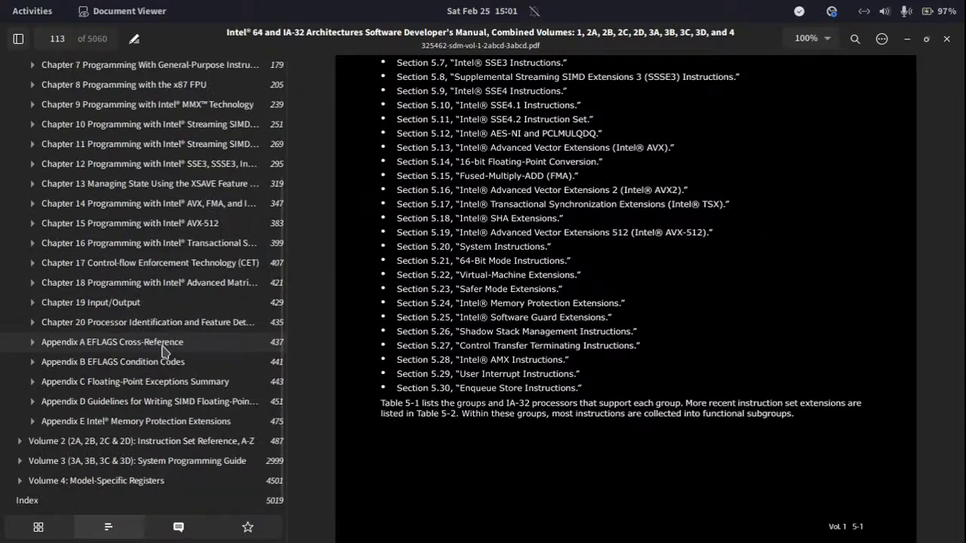
pyautogui.click(19, 440)
pyautogui.scroll(-3, 21, 443)
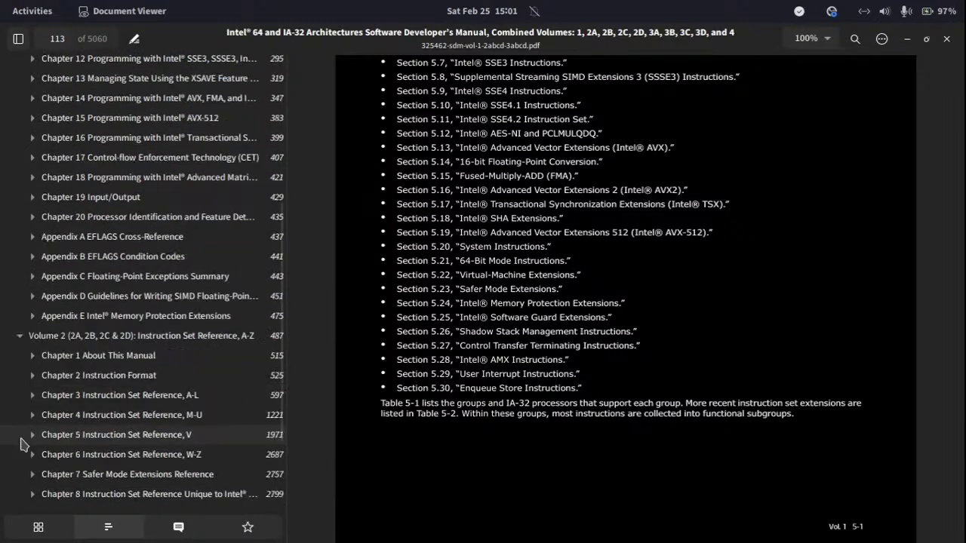
pyautogui.click(179, 398)
pyautogui.scroll(-1, 466, 361)
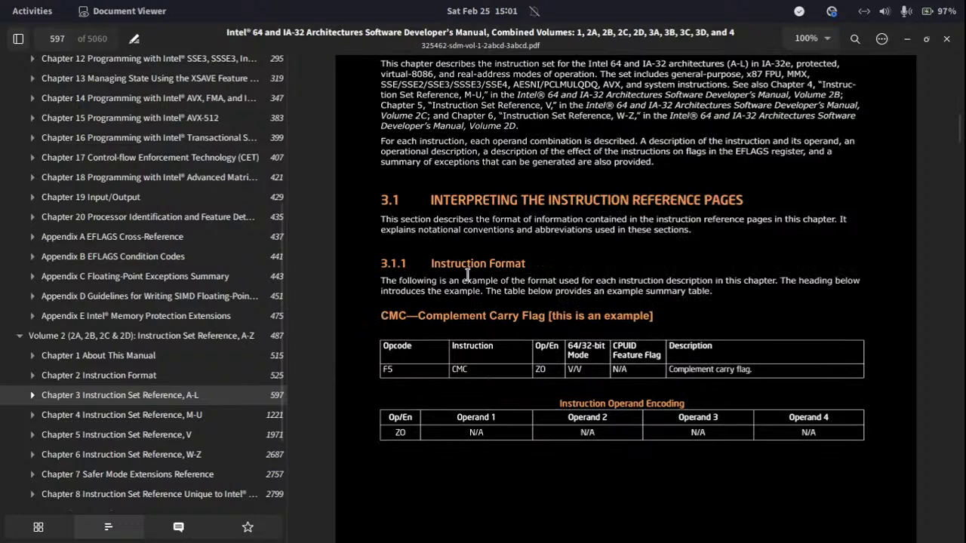
pyautogui.click(388, 281)
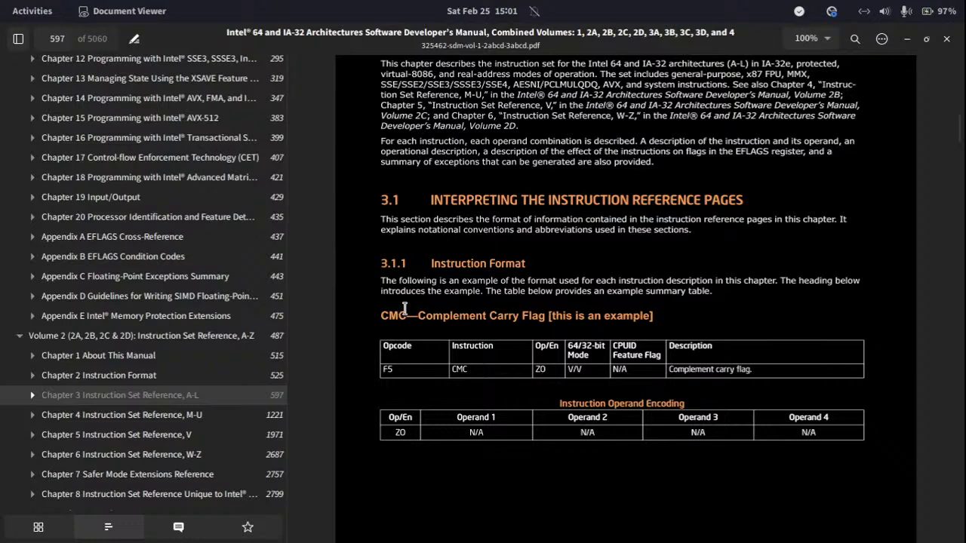
pyautogui.click(81, 380)
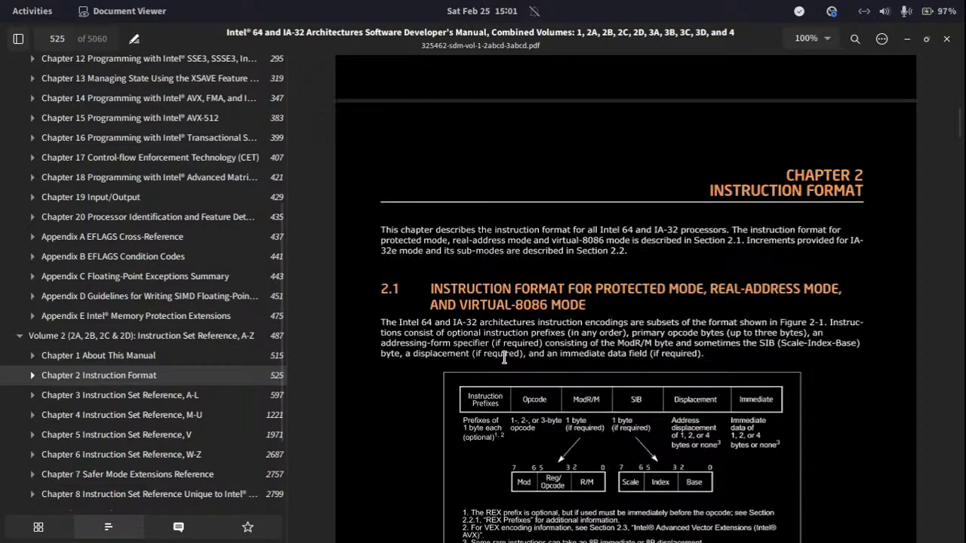
# Step: Expand Volume 3: System Programming Guide and Volume 4: Model-Specific Registers in the outline and look through the chapter titles
pyautogui.scroll(-3, 244, 410)
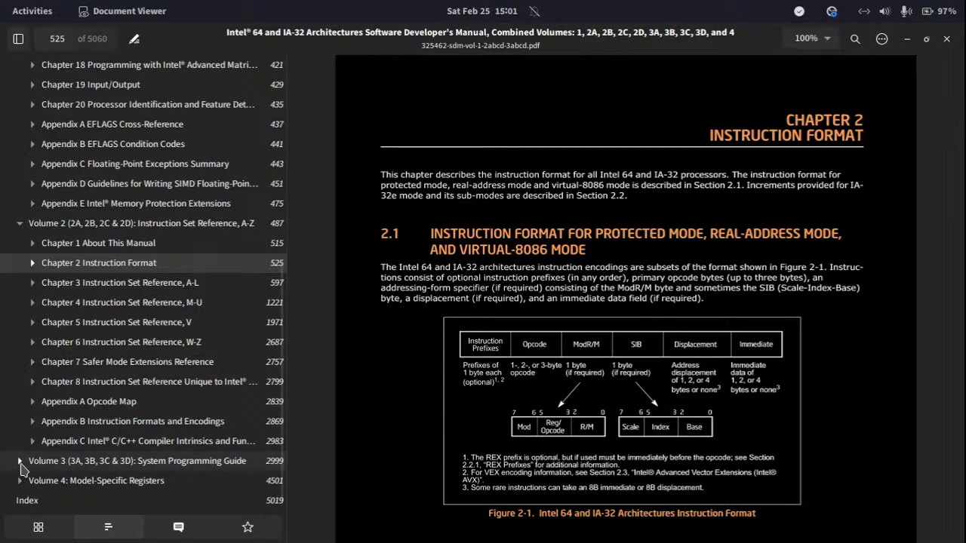
pyautogui.click(19, 461)
pyautogui.scroll(-7, 34, 464)
pyautogui.scroll(-5, 75, 447)
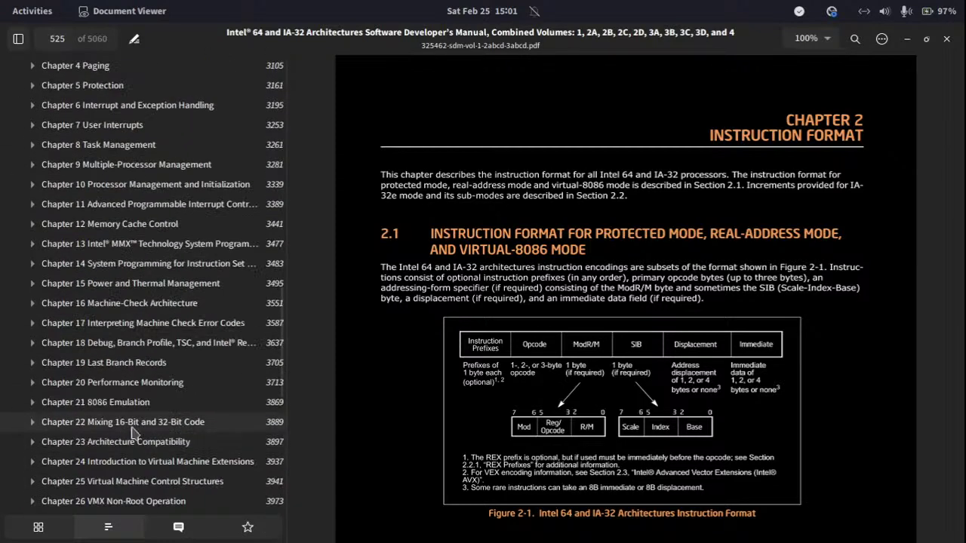
pyautogui.scroll(-9, 136, 429)
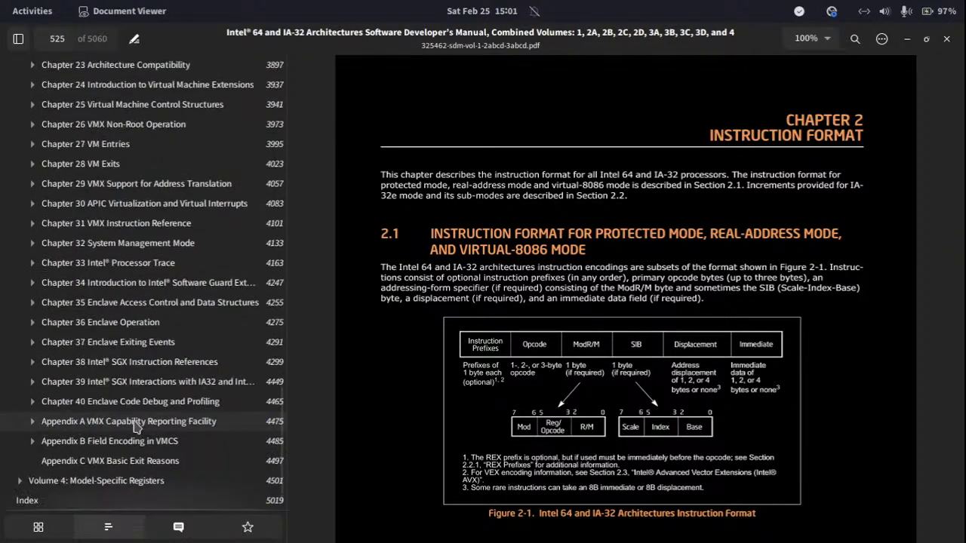
pyautogui.click(19, 481)
pyautogui.scroll(20, 68, 472)
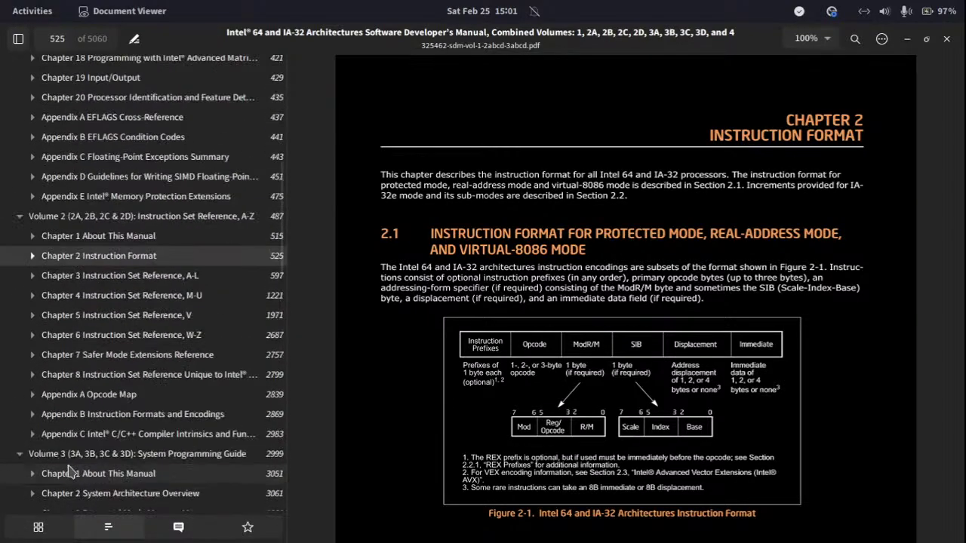
# Step: Examine section 2.1 of the Instruction Format chapter, from the opcodes to the ModR/M addressing tables
pyautogui.scroll(-5, 639, 456)
pyautogui.scroll(-15, 639, 455)
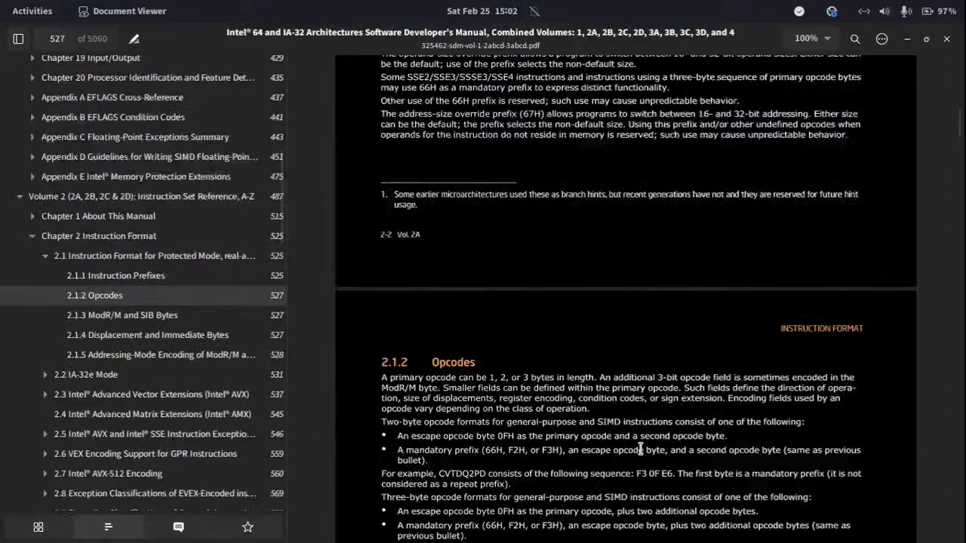
pyautogui.scroll(-12, 639, 451)
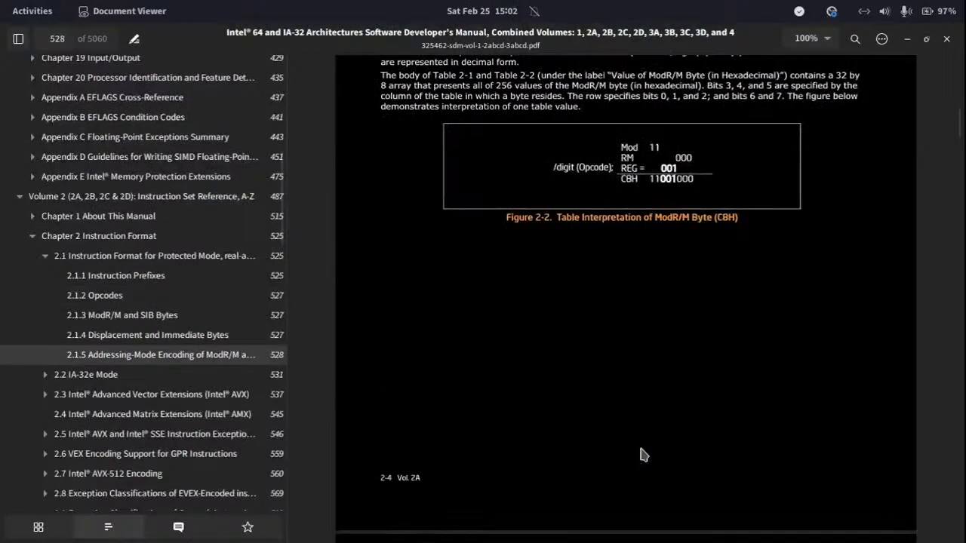
pyautogui.scroll(-8, 640, 454)
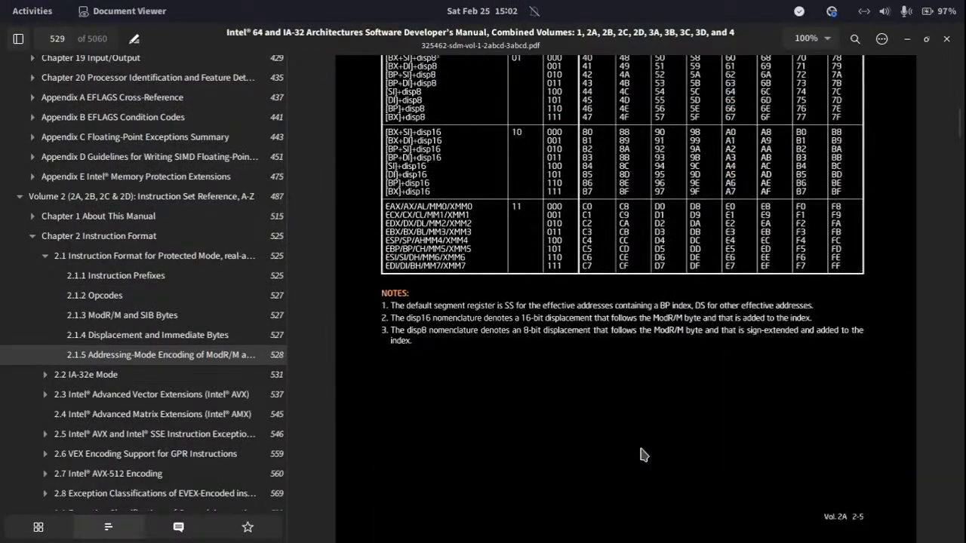
pyautogui.scroll(-20, 440, 279)
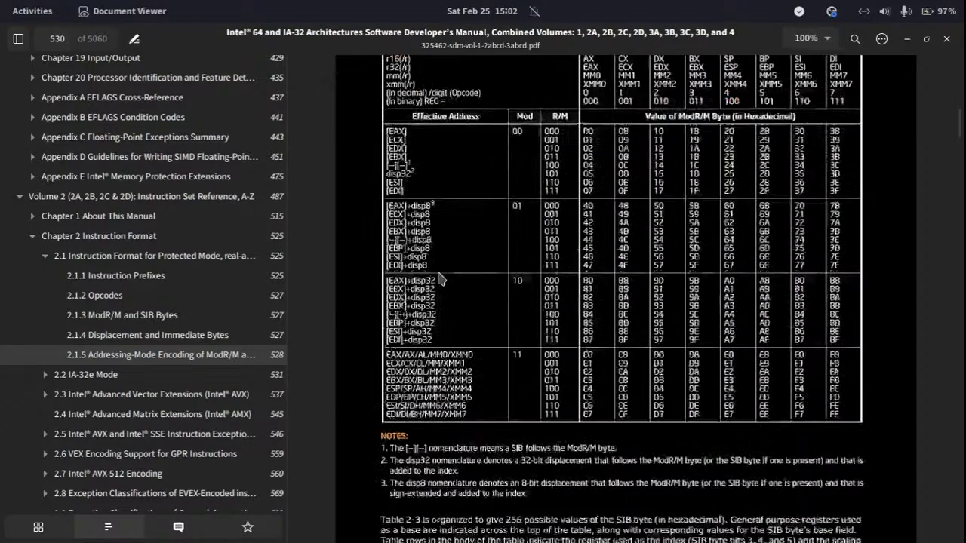
pyautogui.scroll(-8, 440, 279)
# Step: Examine the REX prefix encoding figures in section 2.2 and the VEX prefix description in section 2.3
pyautogui.scroll(-18, 440, 279)
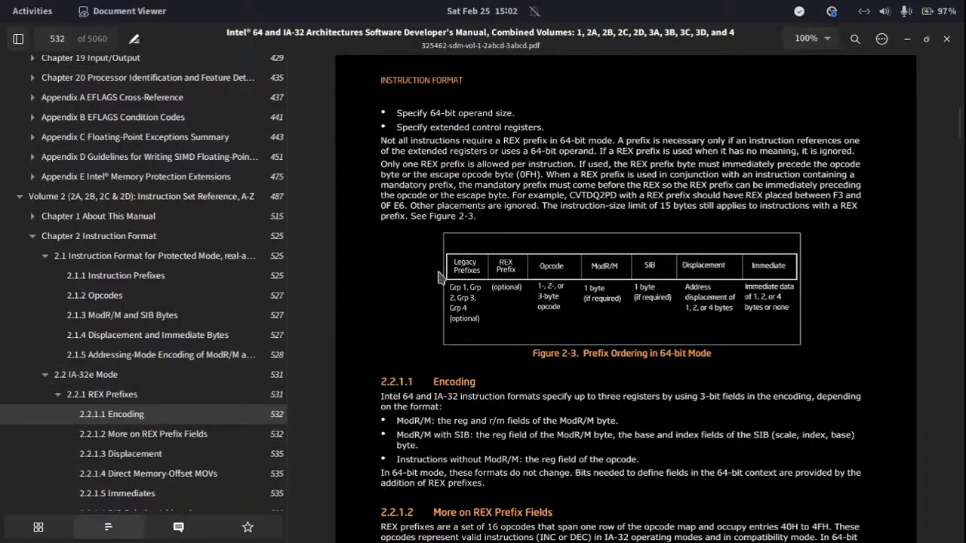
pyautogui.scroll(-5, 594, 272)
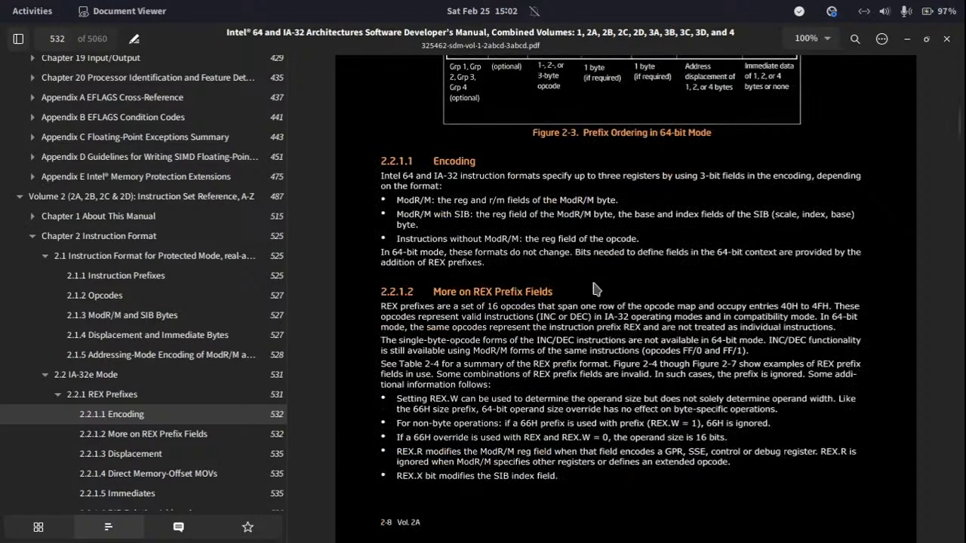
pyautogui.scroll(-20, 593, 289)
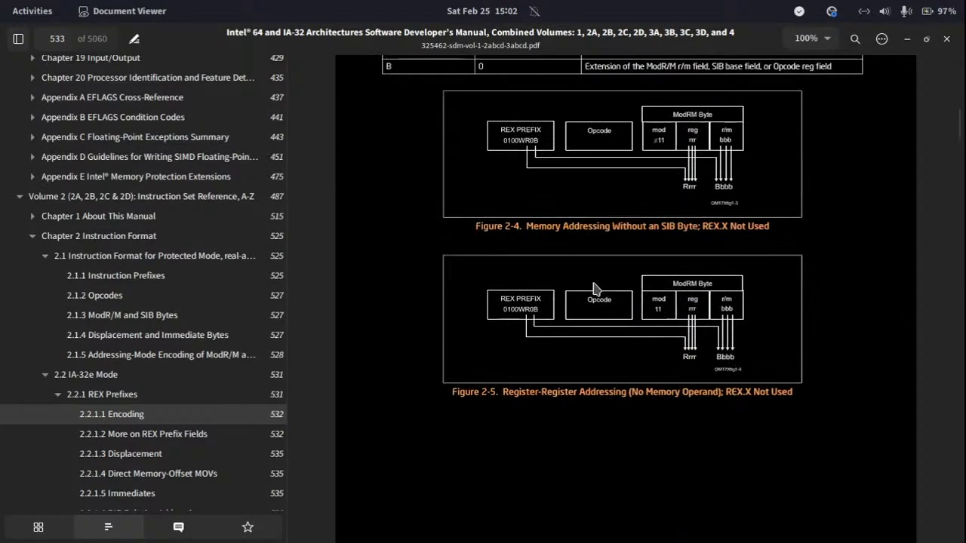
pyautogui.scroll(4, 594, 289)
pyautogui.scroll(-20, 593, 290)
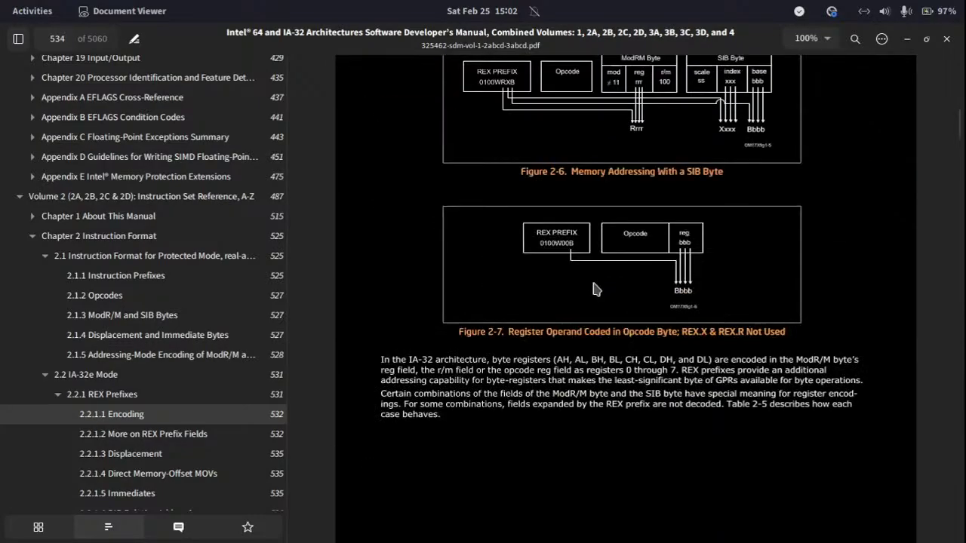
pyautogui.scroll(-20, 595, 290)
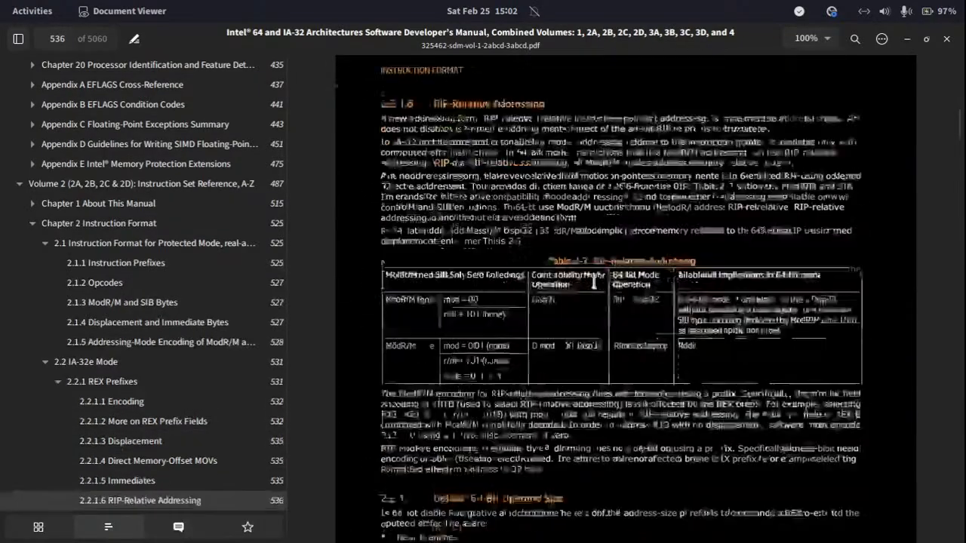
pyautogui.scroll(-20, 595, 289)
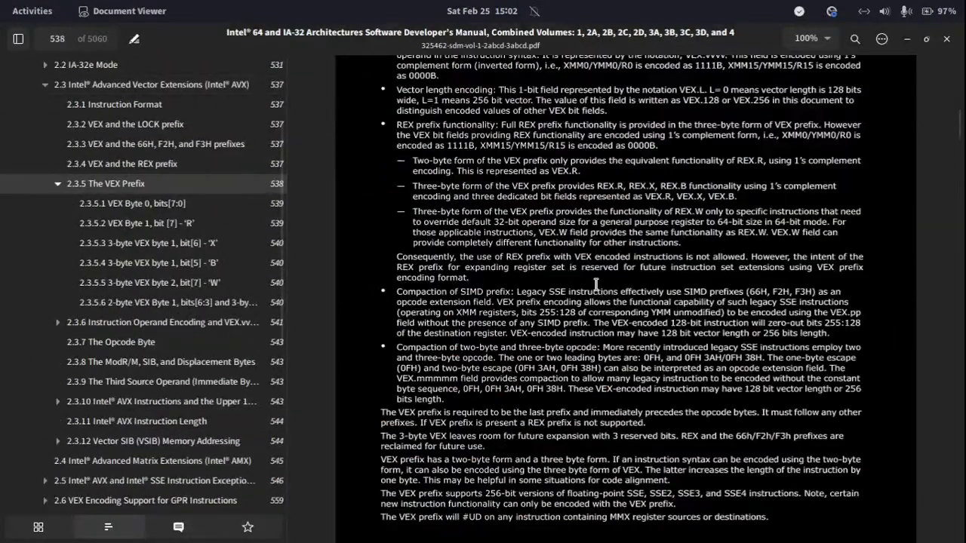
pyautogui.scroll(20, 600, 291)
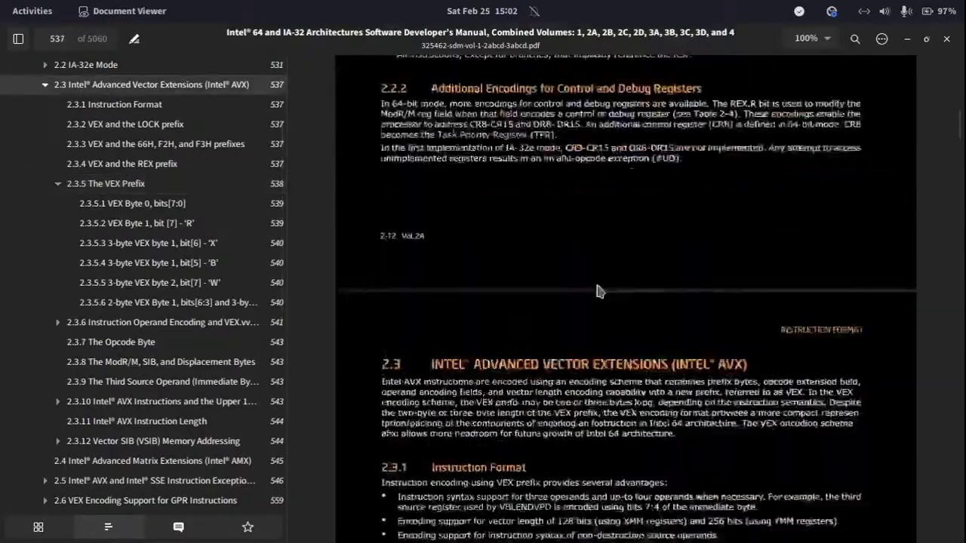
pyautogui.scroll(20, 596, 285)
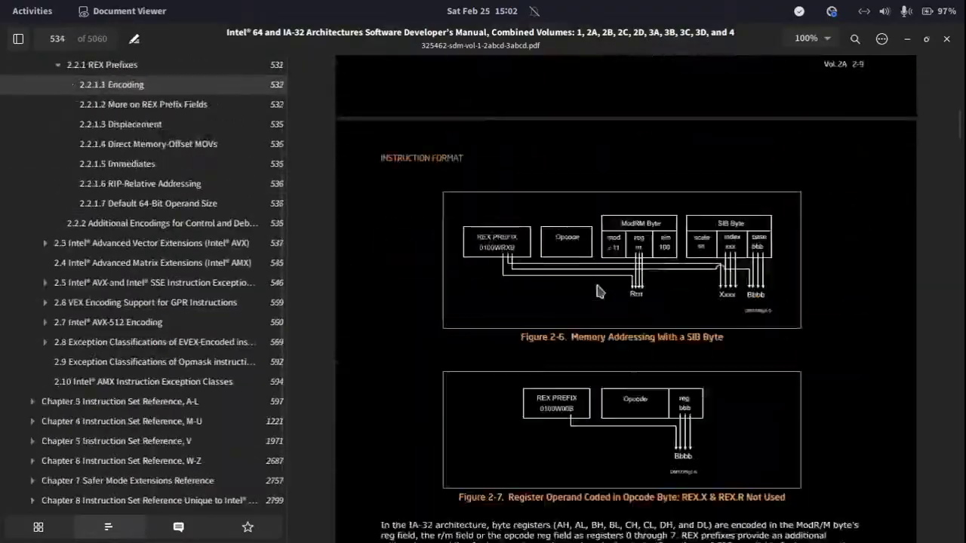
# Step: Switch to Google Chrome and search the web for "amd64 programmer's manual pdf"
pyautogui.moveTo(2, 1)
pyautogui.click(301, 131)
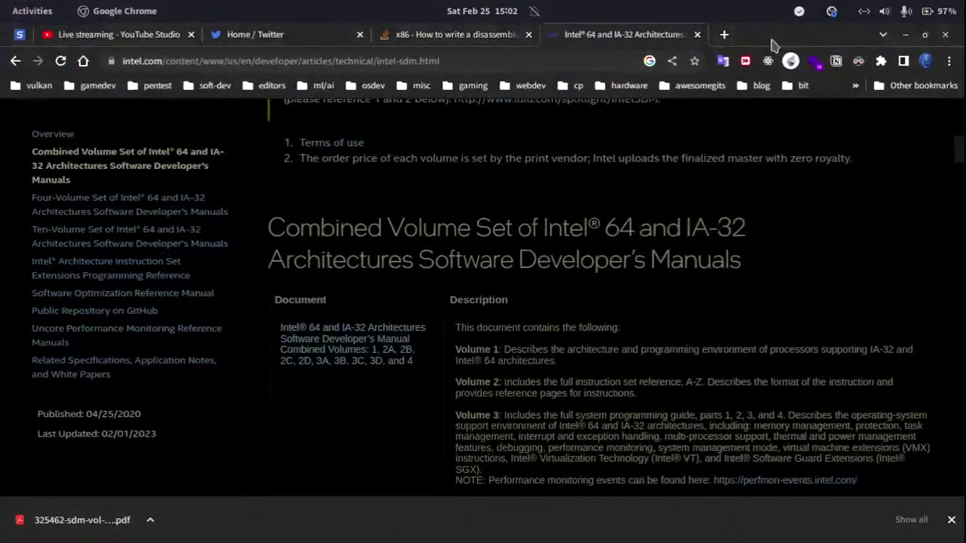
pyautogui.click(586, 65)
pyautogui.write('amd64')
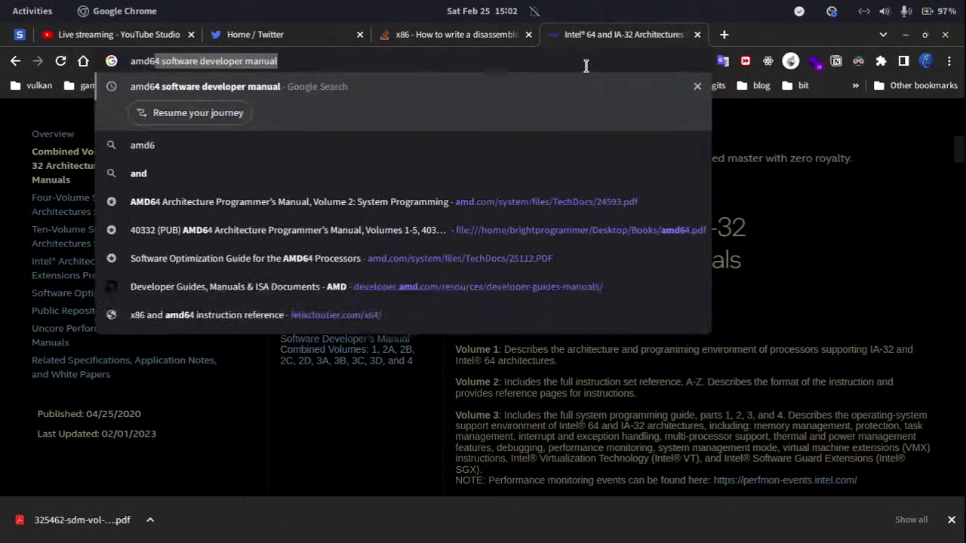
pyautogui.write(' programmer')
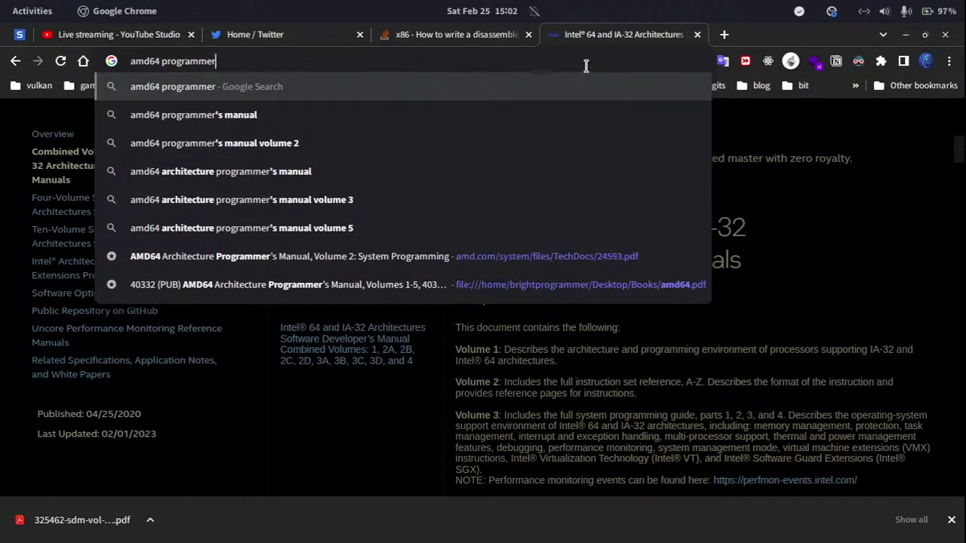
pyautogui.write("'s manual pdf")
pyautogui.press('Return')
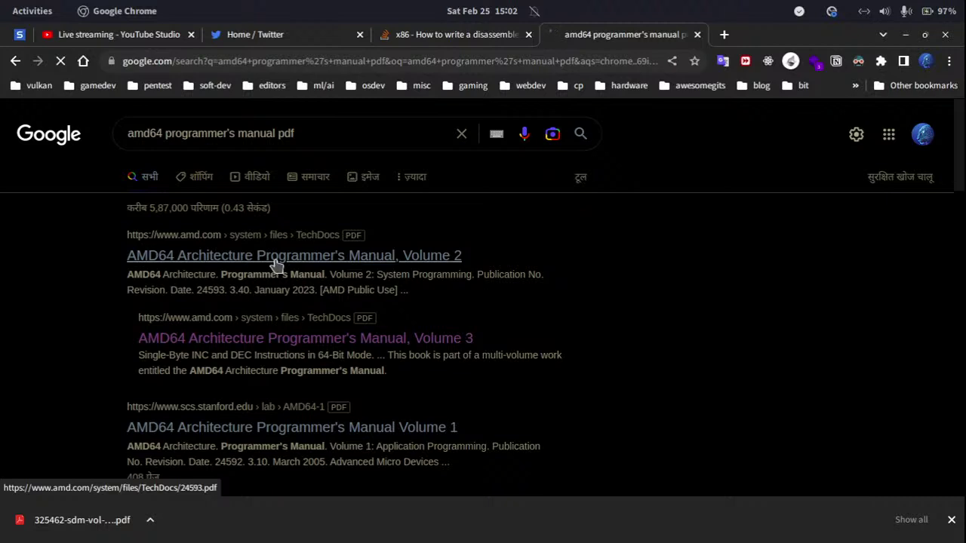
# Step: Refine the web search to "amd64 programmer's manual all volumes combined pdf"
pyautogui.click(277, 133)
pyautogui.write('all volum')
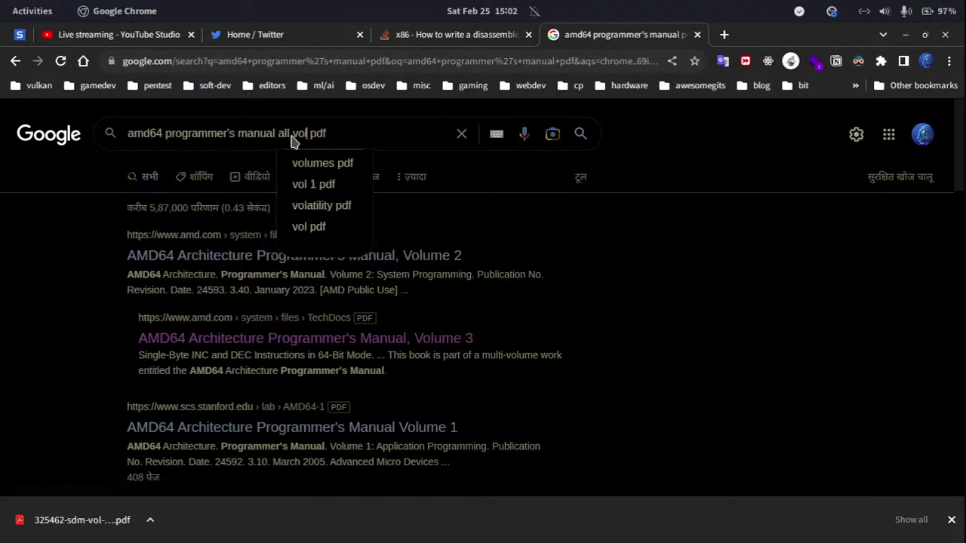
pyautogui.write('es combi')
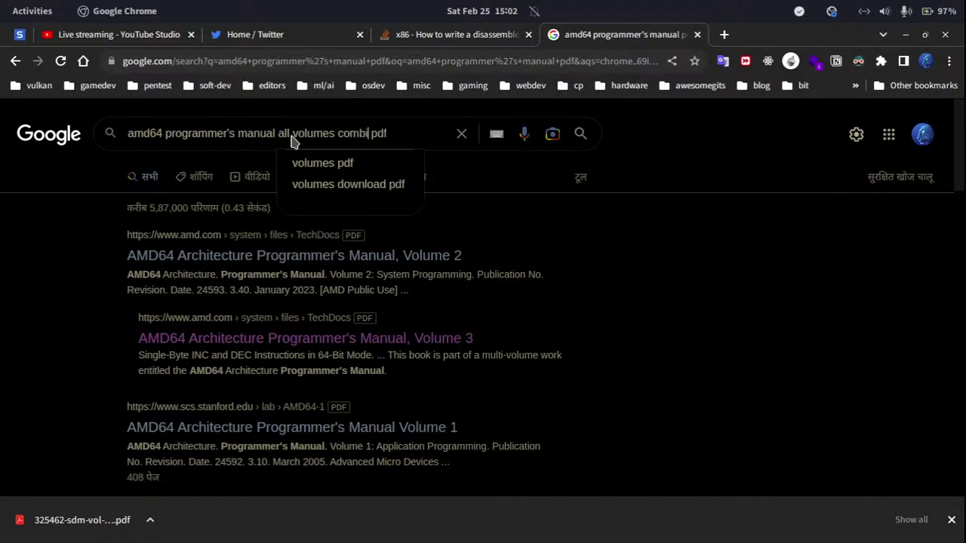
pyautogui.write('ned')
pyautogui.press('Return')
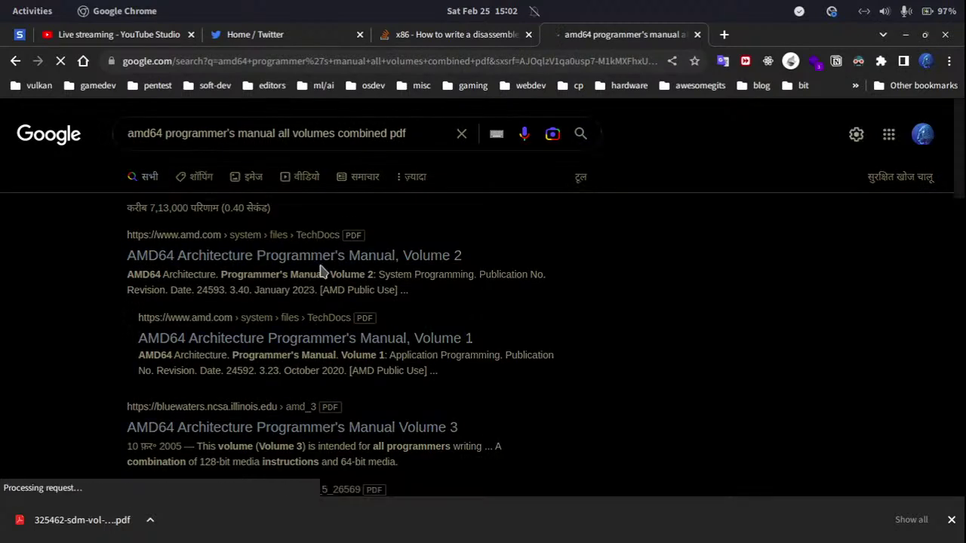
# Step: Open the GitHub result "pdfs/AMD - AMD64 Architecture Programmer's Manual" in a new tab
pyautogui.rightClick(341, 268)
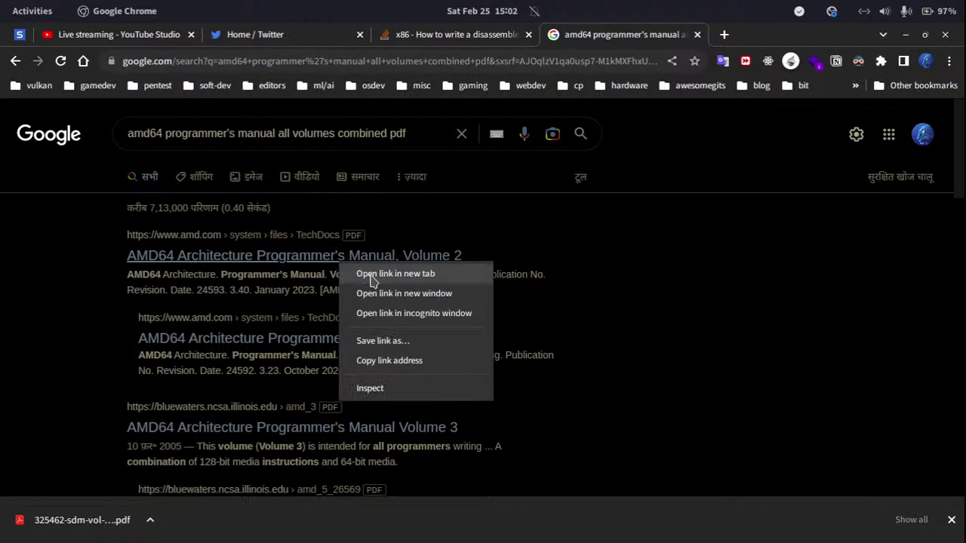
pyautogui.click(599, 304)
pyautogui.scroll(-4, 600, 305)
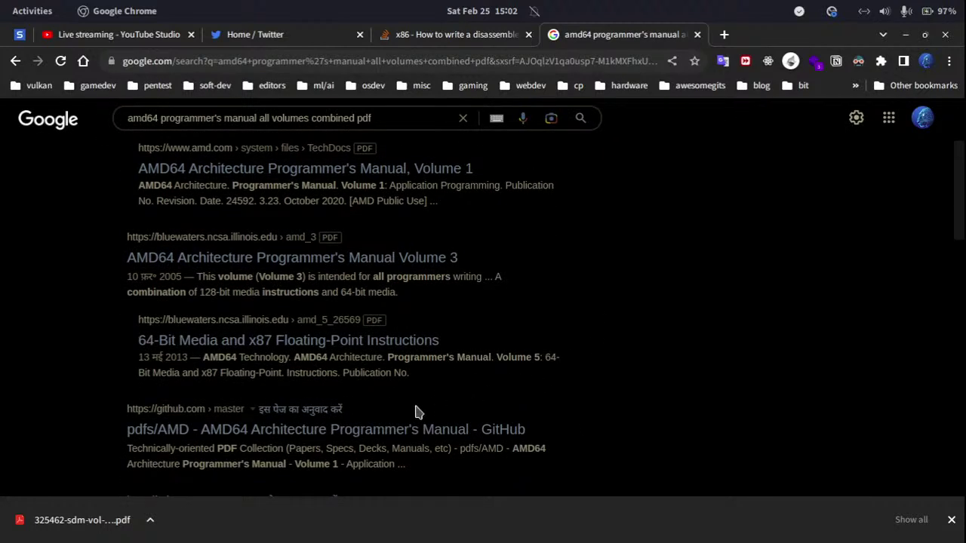
pyautogui.rightClick(394, 429)
pyautogui.click(476, 300)
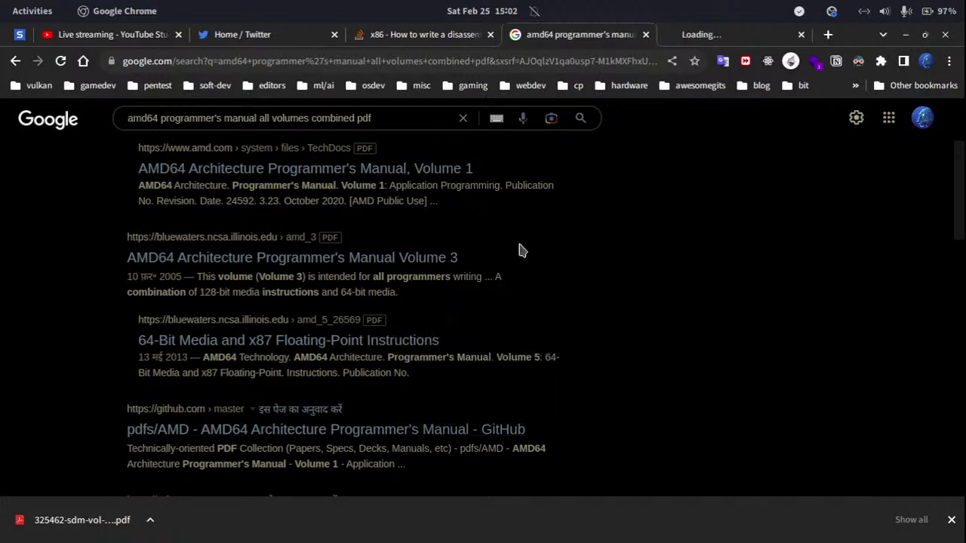
# Step: Close the GitHub manual page and open the AMD64 Architecture Programmer's Manual Volume 1, 2 and 3 search results in separate tabs
pyautogui.click(695, 41)
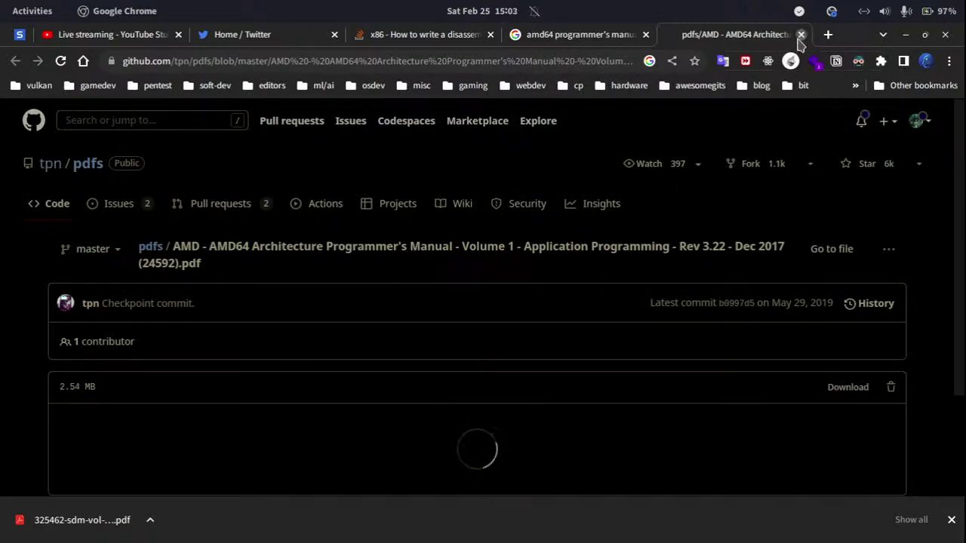
pyautogui.click(801, 34)
pyautogui.rightClick(383, 348)
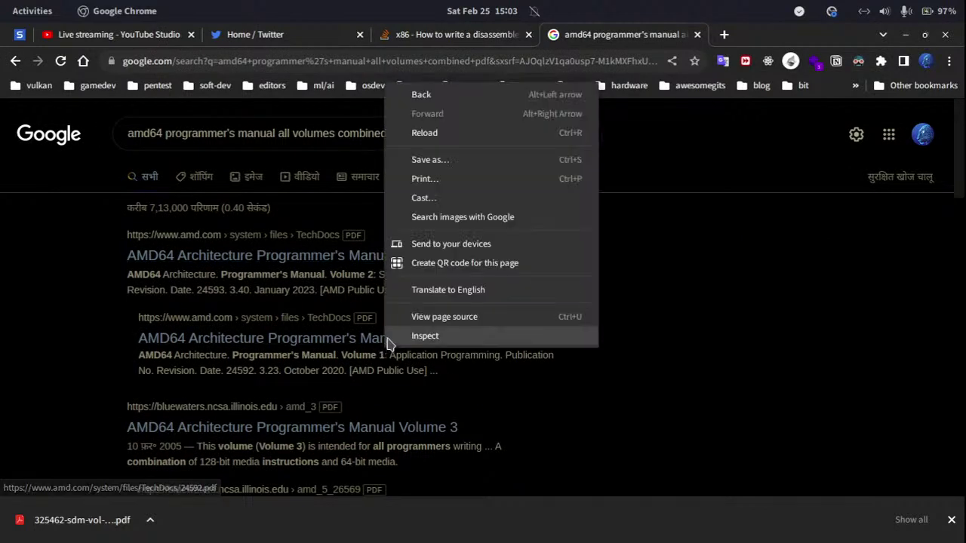
pyautogui.click(300, 348)
pyautogui.rightClick(299, 344)
pyautogui.click(369, 358)
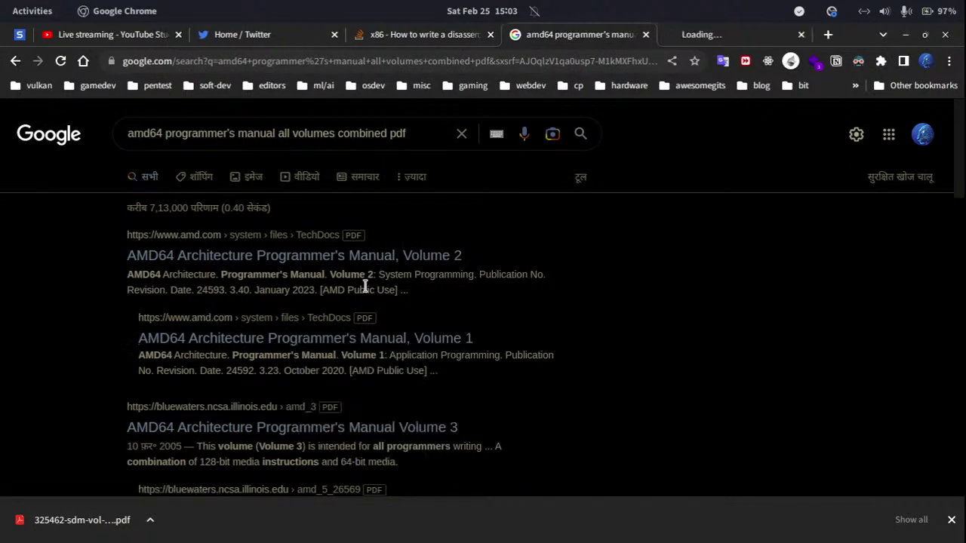
pyautogui.rightClick(376, 259)
pyautogui.click(398, 270)
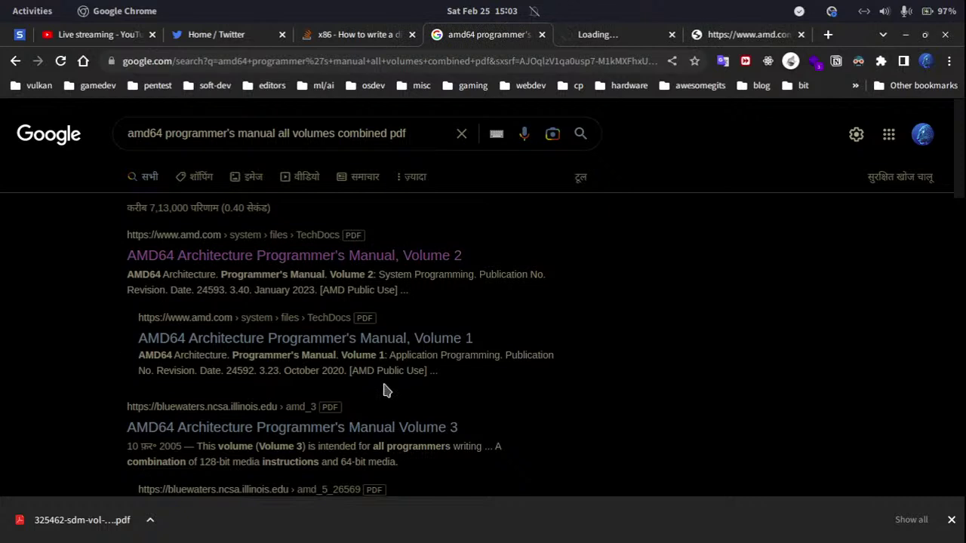
pyautogui.rightClick(391, 425)
pyautogui.click(430, 295)
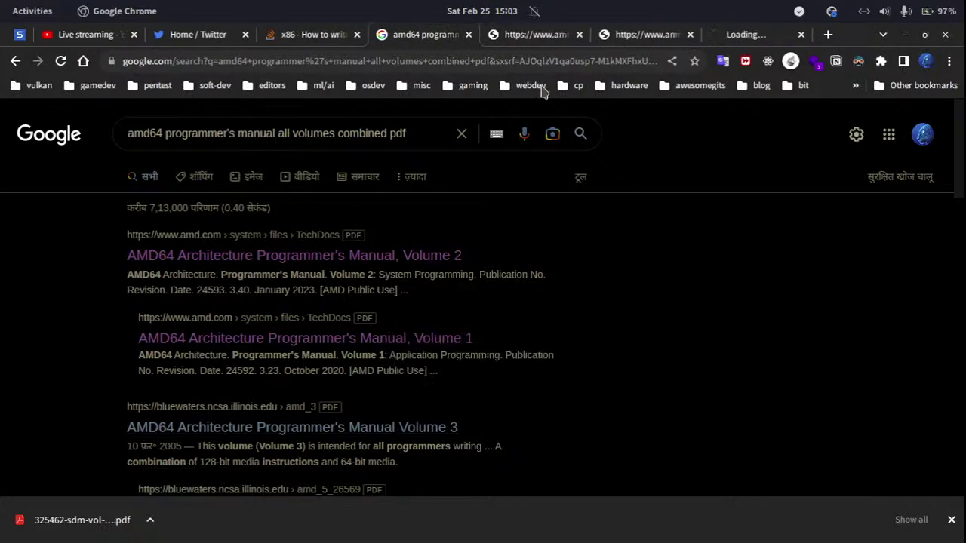
# Step: Save the Volume 1 manual as 24592.pdf in the Desktop/revved folder
pyautogui.click(534, 35)
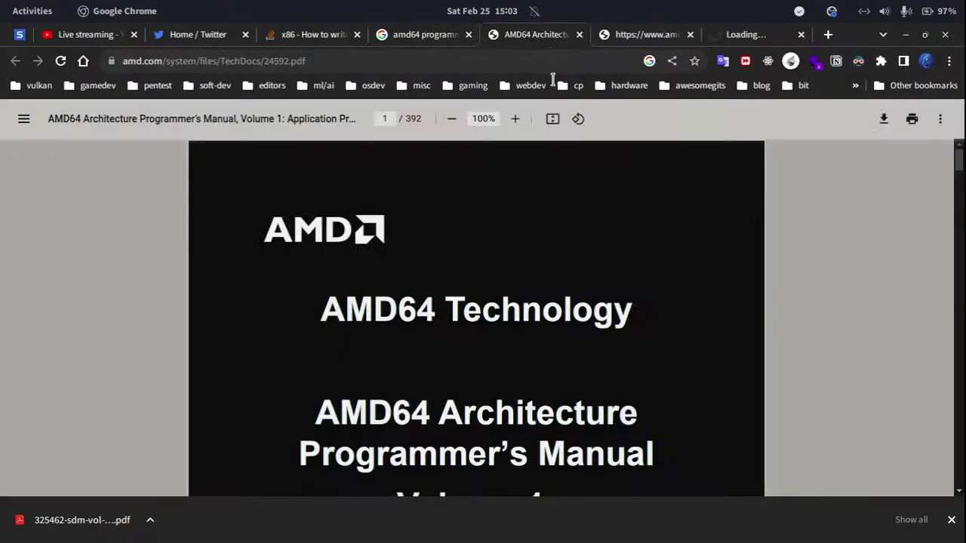
pyautogui.click(883, 120)
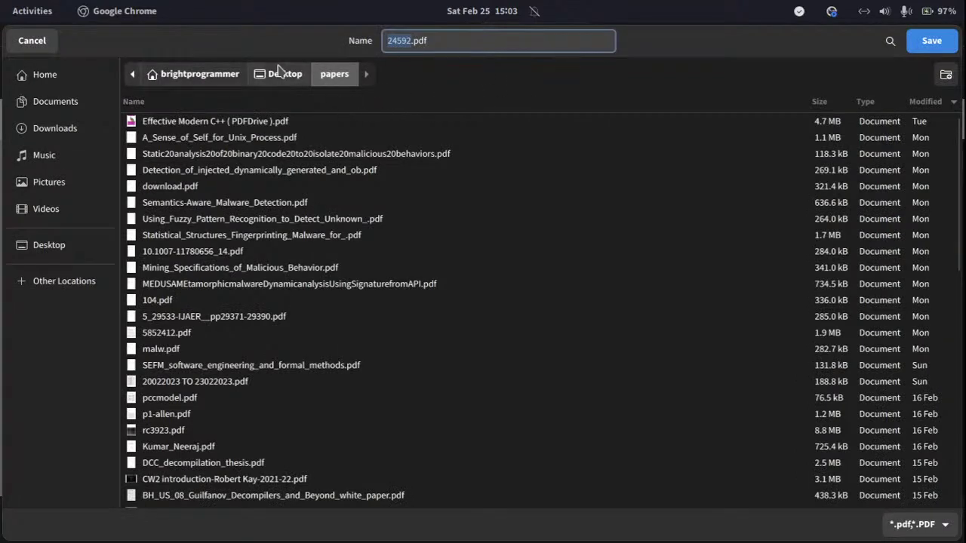
pyautogui.click(279, 72)
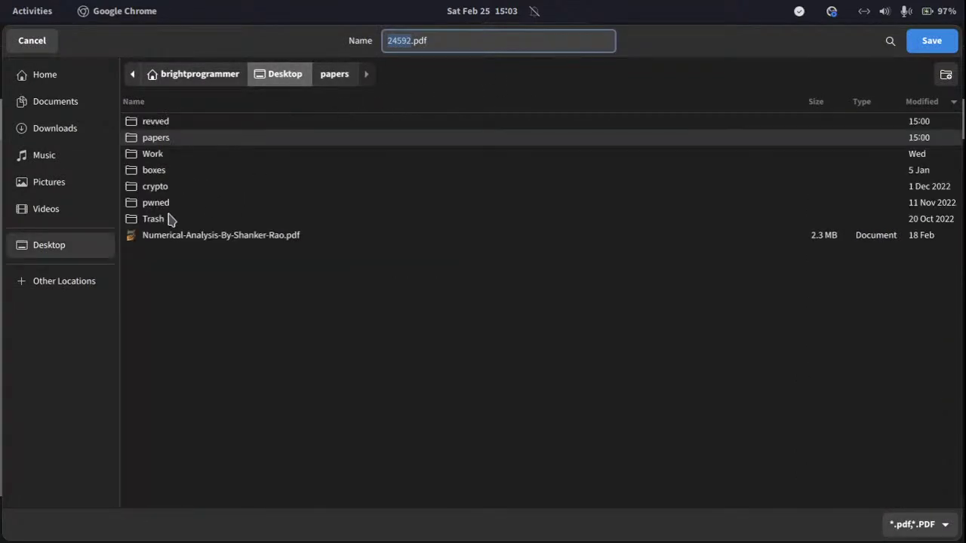
pyautogui.doubleClick(169, 122)
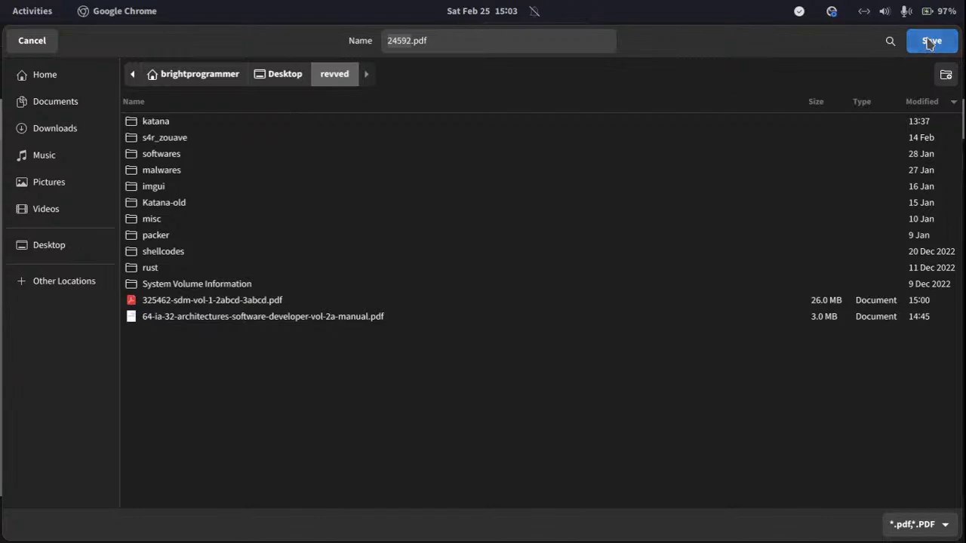
pyautogui.click(930, 41)
# Step: Save the Volume 2 and Volume 3 manuals as 24593.pdf and amd_3.pdf in the revved folder
pyautogui.click(637, 36)
pyautogui.hotkey('ctrl', 's')
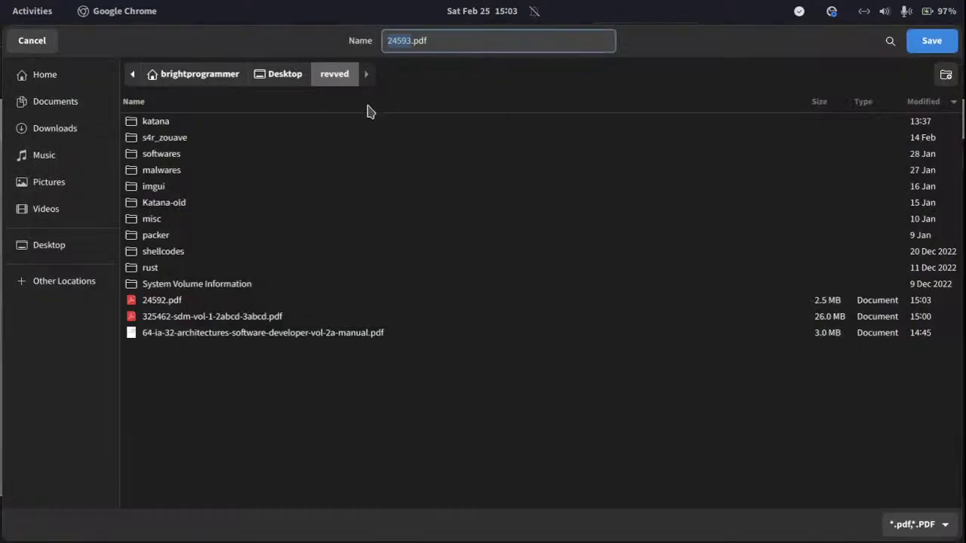
pyautogui.click(930, 41)
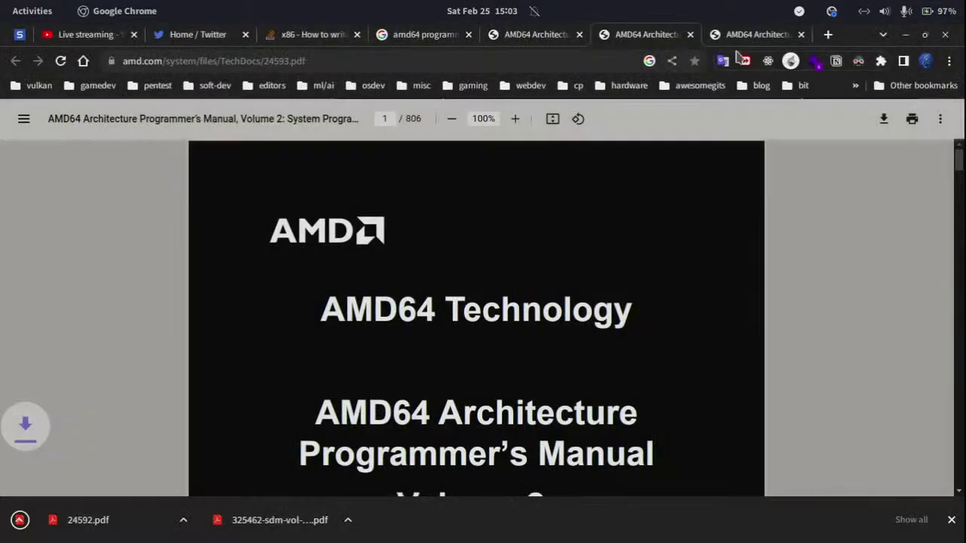
pyautogui.click(752, 36)
pyautogui.hotkey('ctrl', 's')
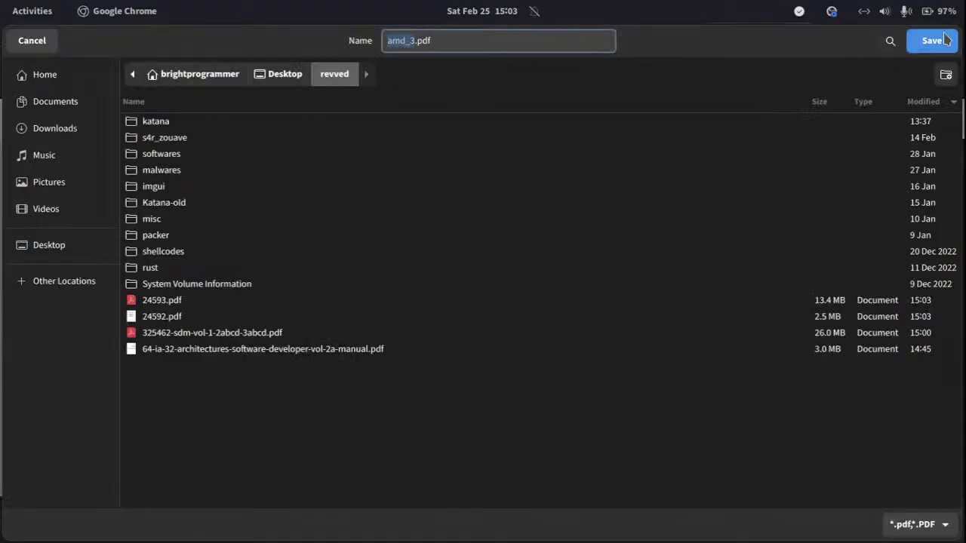
pyautogui.click(930, 41)
# Step: Close the three AMD64 manual PDF tabs and look through the remaining search results
pyautogui.click(583, 38)
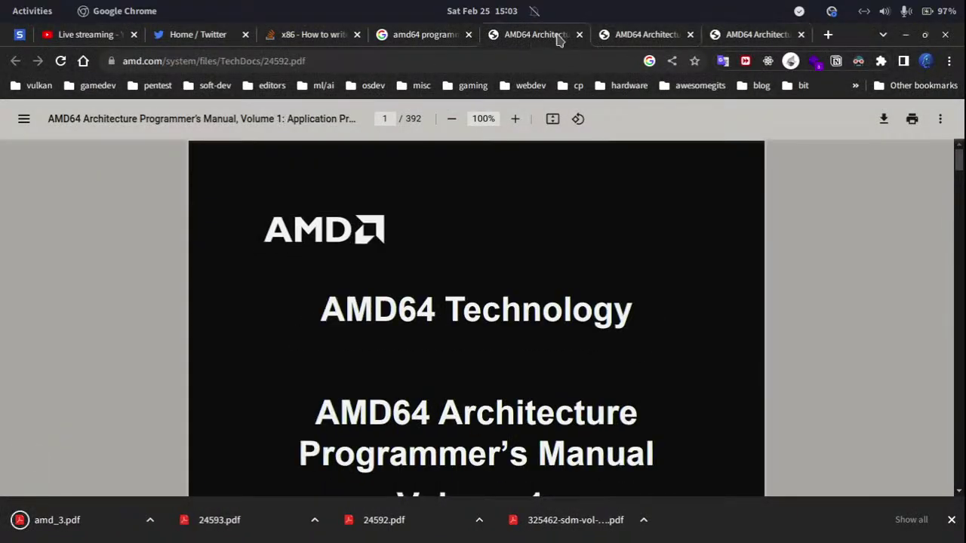
pyautogui.hotkey('ctrl', 'w')
pyautogui.hotkey('ctrl', 'w')
pyautogui.hotkey('ctrl', 'w')
pyautogui.scroll(-5, 643, 228)
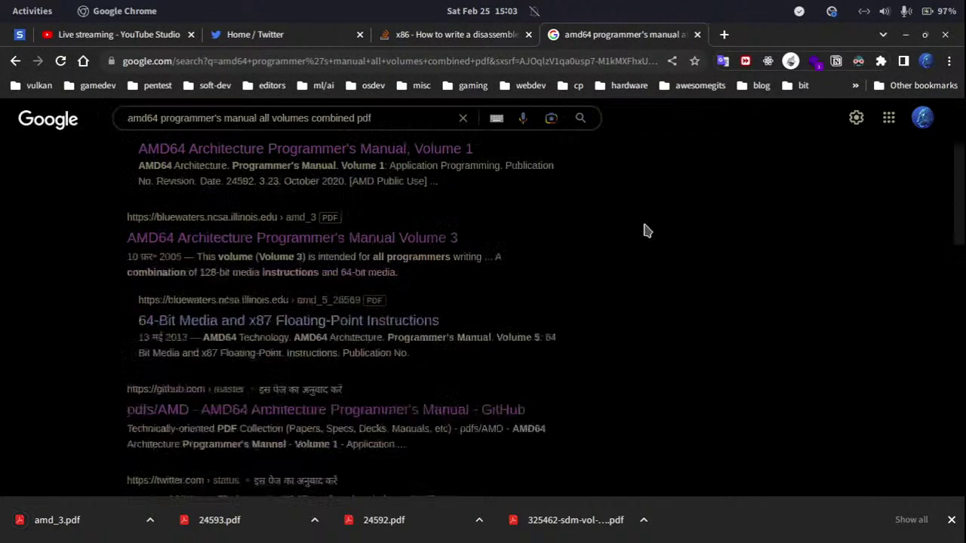
pyautogui.scroll(-3, 885, 278)
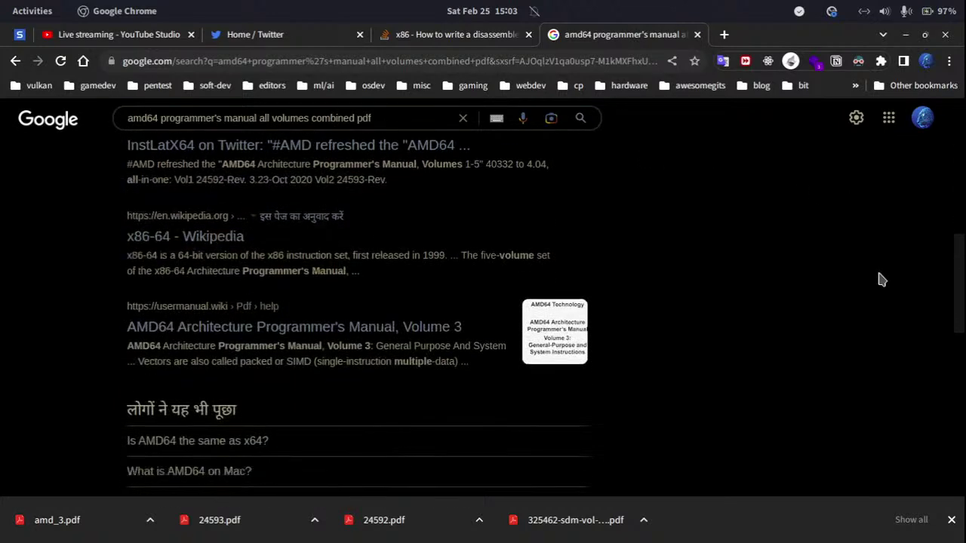
# Step: Switch to the Files window showing the revved folder and open 24592.pdf
pyautogui.hotkey('alt', 'Tab')
pyautogui.hotkey('alt', 'Tab')
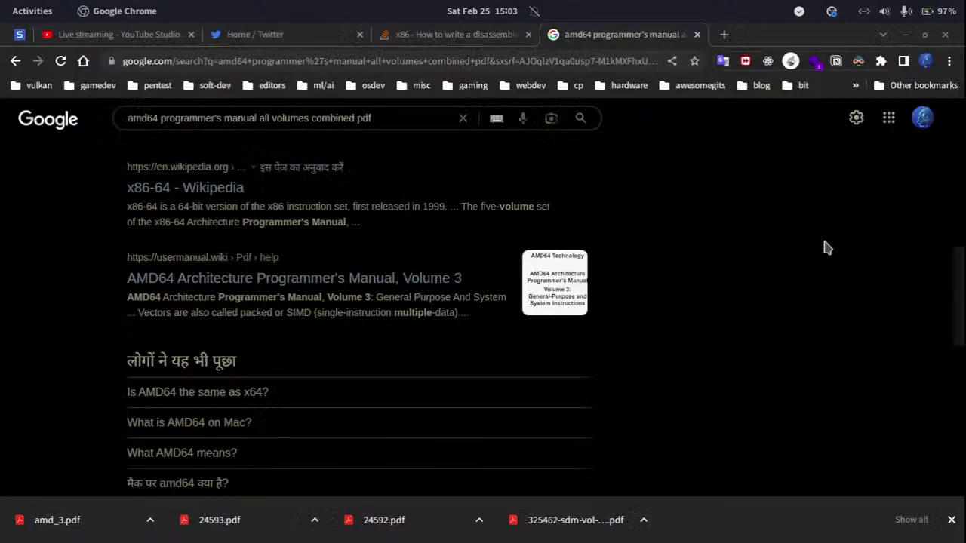
pyautogui.hotkey('alt', 'Tab')
pyautogui.press('super')
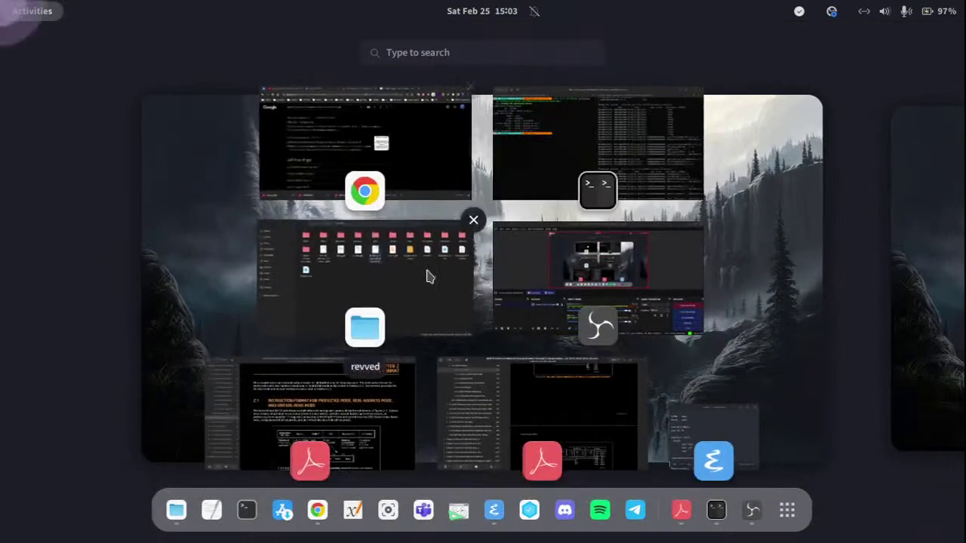
pyautogui.click(431, 276)
pyautogui.click(390, 209)
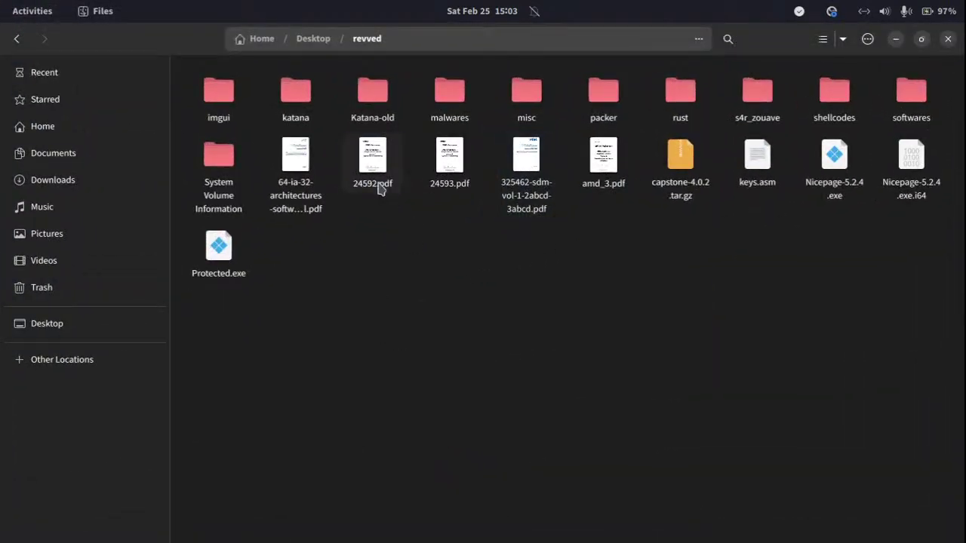
pyautogui.doubleClick(380, 179)
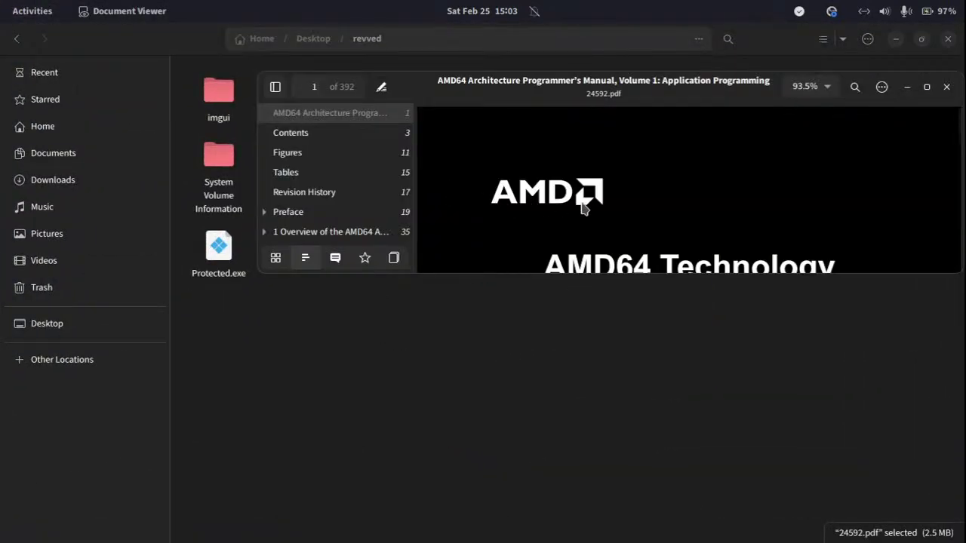
# Step: Maximize the Volume 1 manual's window and go to section 1.1 Introduction under the architecture overview chapter
pyautogui.scroll(-5, 582, 208)
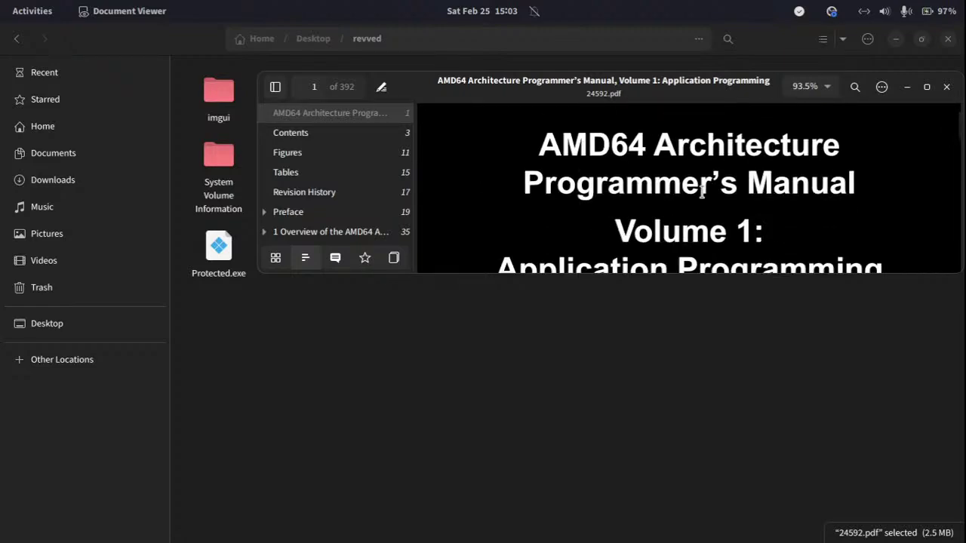
pyautogui.click(927, 86)
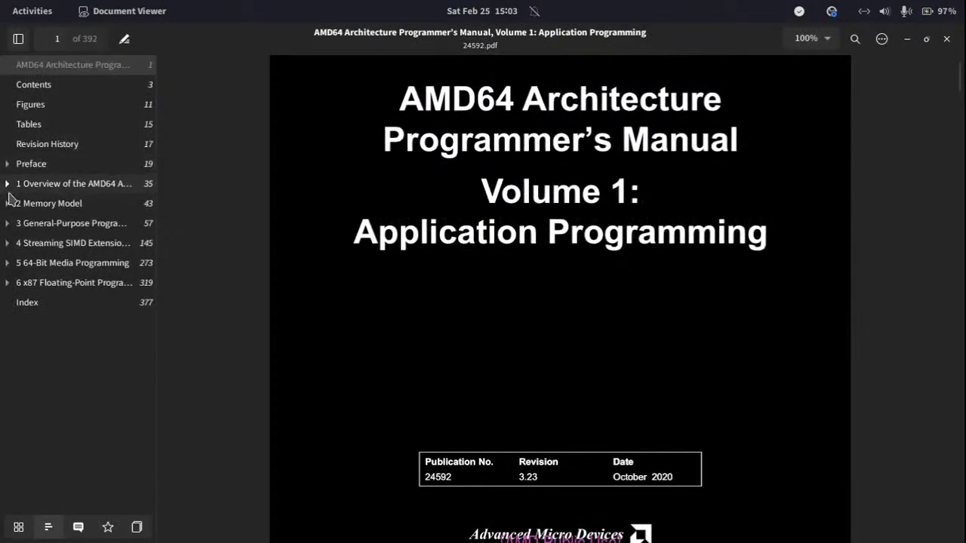
pyautogui.click(6, 184)
pyautogui.click(46, 205)
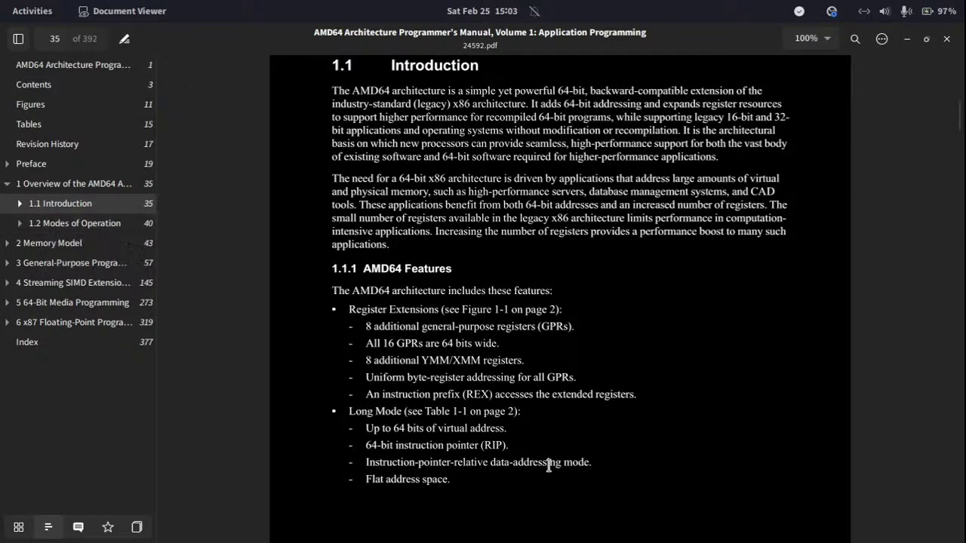
# Step: Examine the application-programming register set figure, the operating modes table and the register descriptions in section 1.1
pyautogui.scroll(-10, 551, 461)
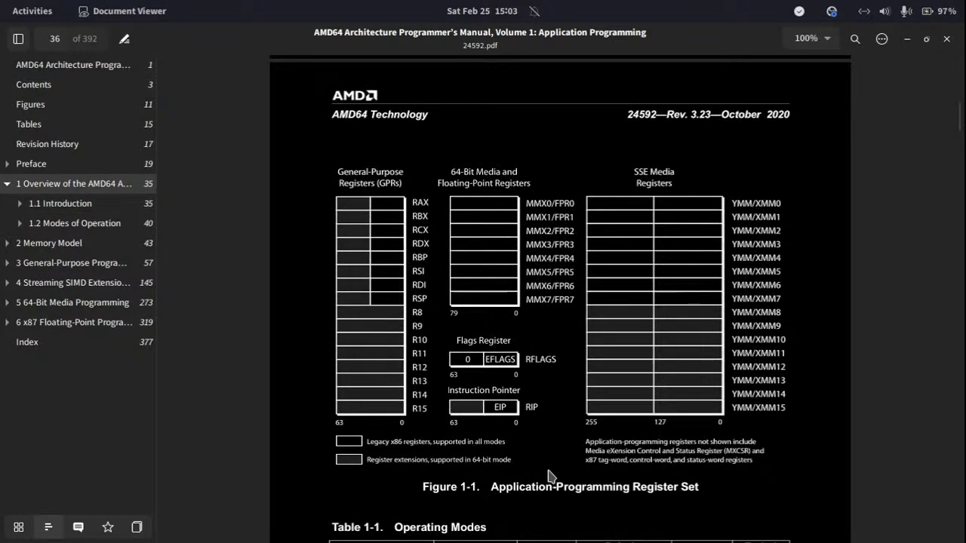
pyautogui.scroll(-5, 402, 330)
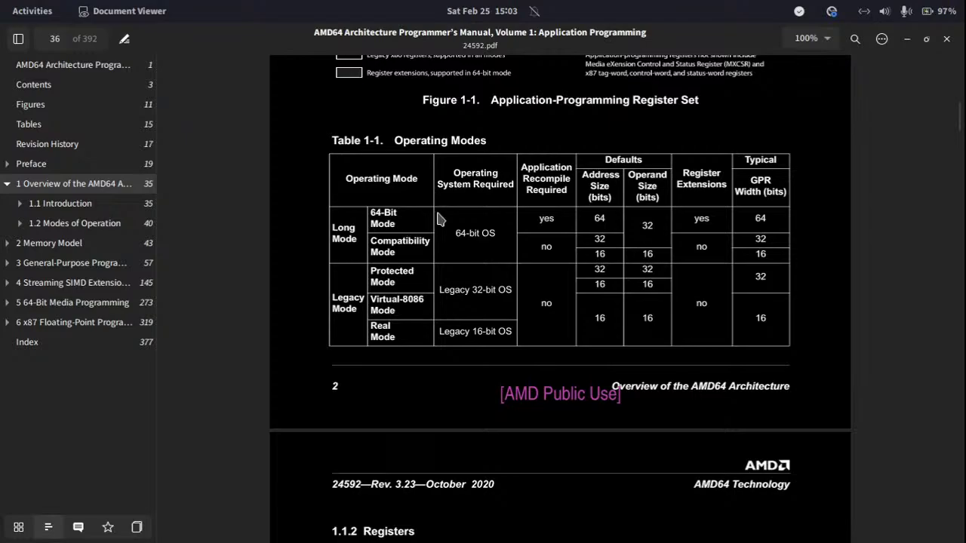
pyautogui.scroll(-9, 440, 219)
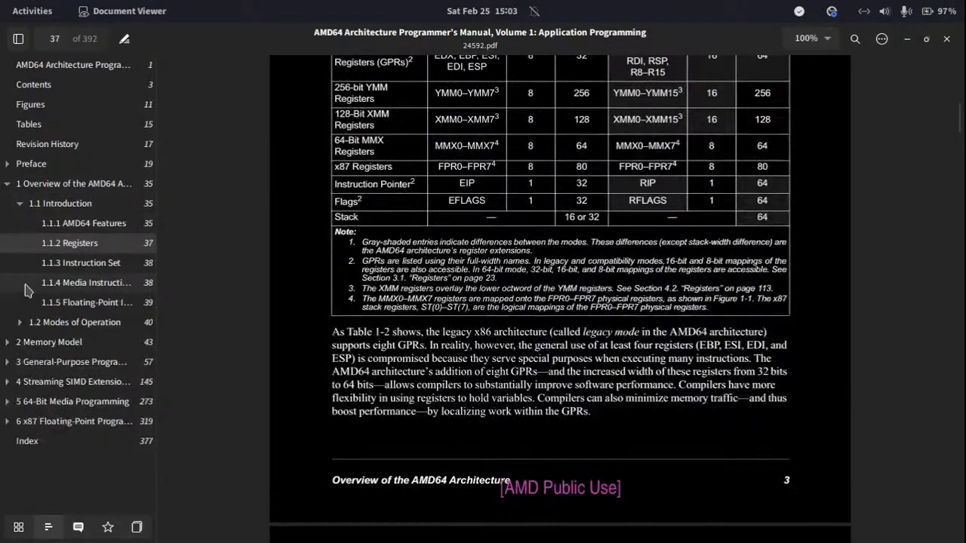
# Step: Go to section 1.1.3 Instruction Set and read on through the modes of operation in section 1.2
pyautogui.click(80, 263)
pyautogui.scroll(-1, 326, 260)
pyautogui.scroll(1, 326, 261)
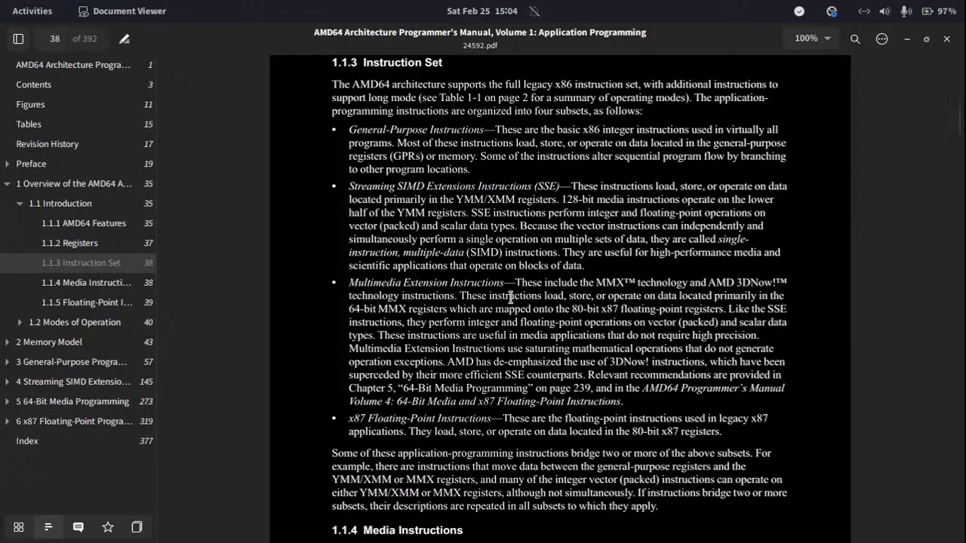
pyautogui.scroll(-5, 486, 311)
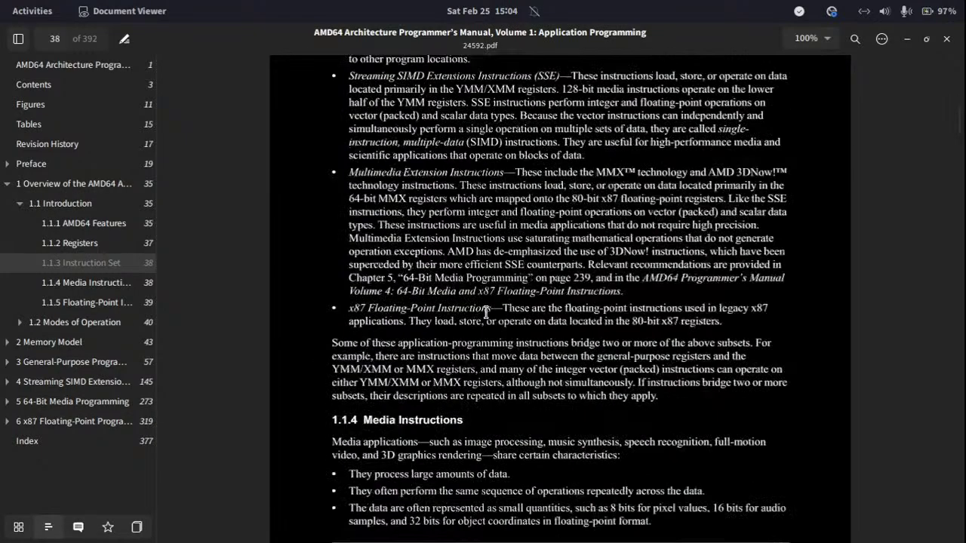
pyautogui.scroll(-12, 486, 317)
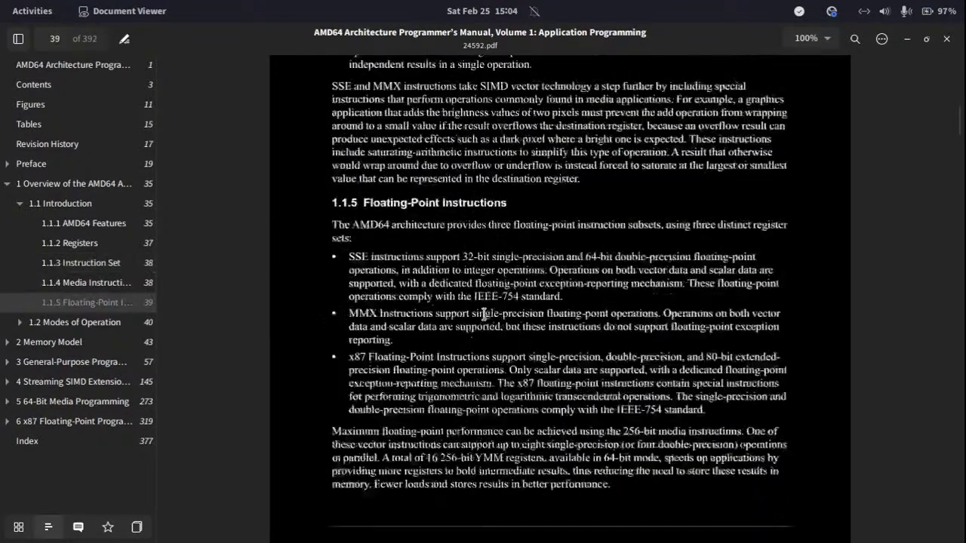
pyautogui.scroll(-4, 484, 314)
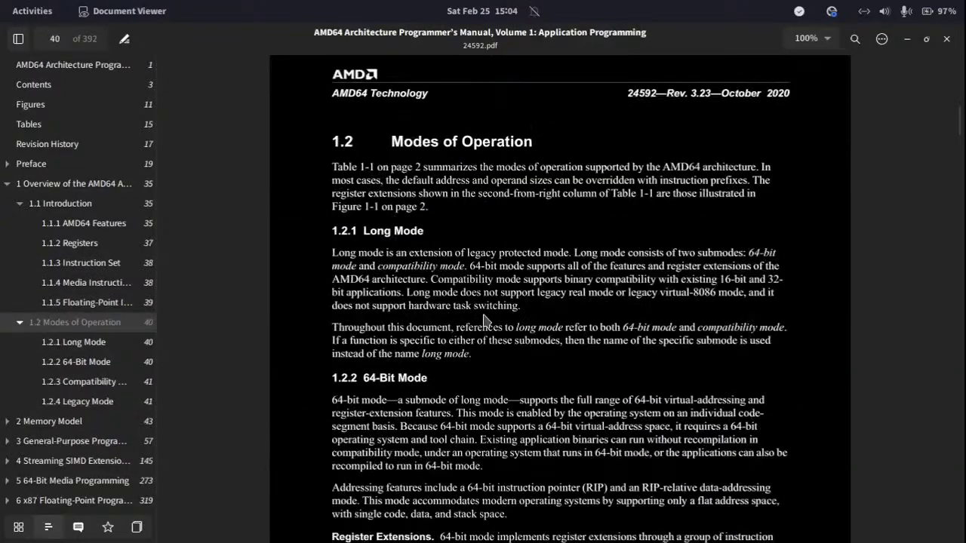
pyautogui.scroll(-12, 485, 320)
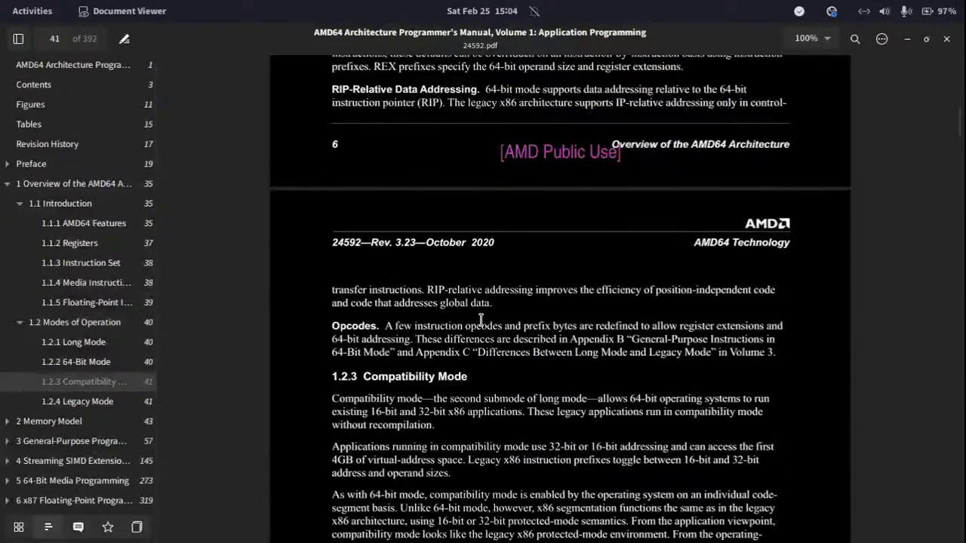
pyautogui.scroll(-8, 481, 321)
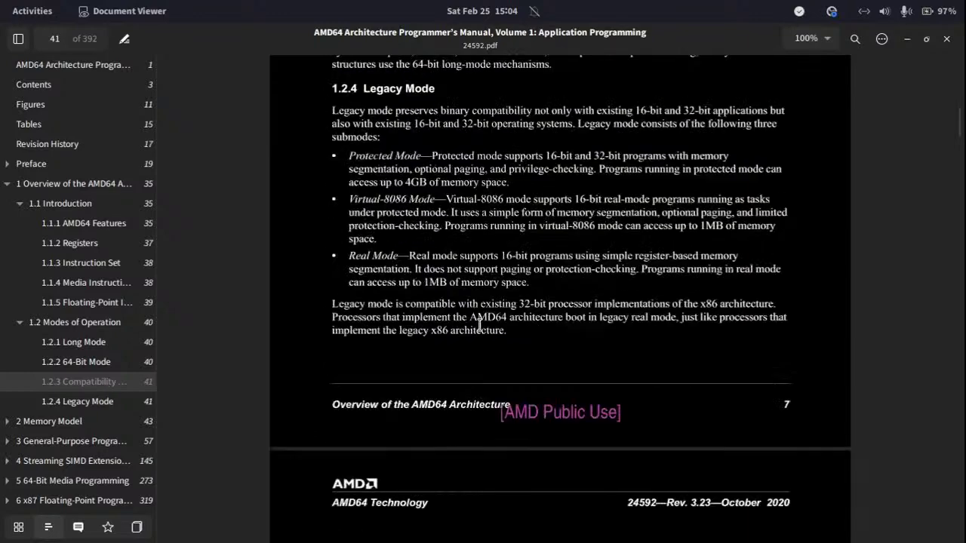
# Step: Examine the Memory Model chapter, including the virtual-memory segmentation and segment register figures
pyautogui.scroll(-13, 481, 330)
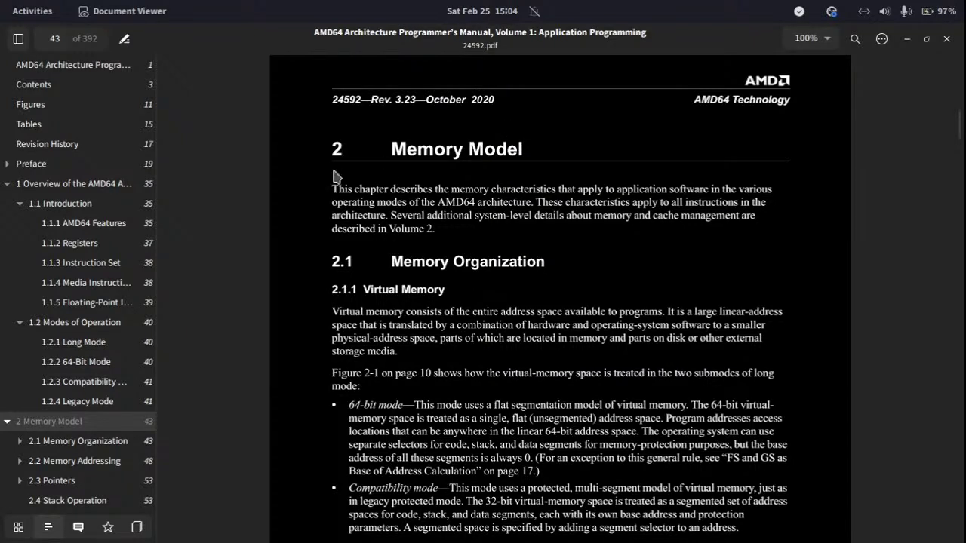
pyautogui.scroll(-13, 402, 175)
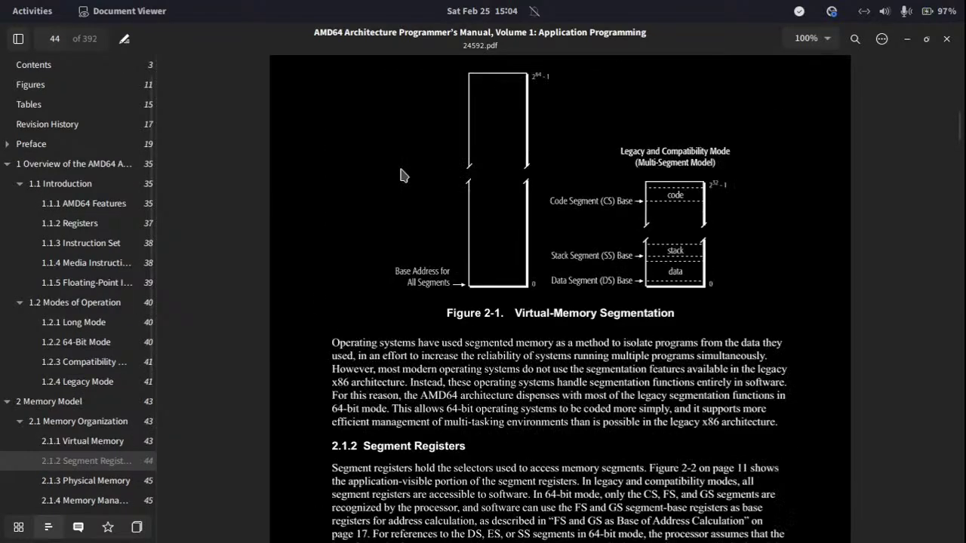
pyautogui.scroll(-9, 402, 175)
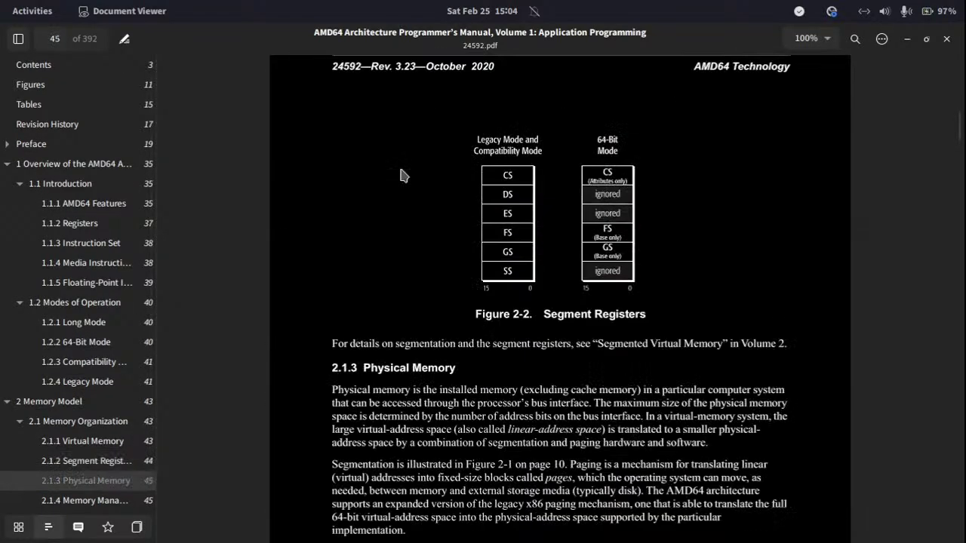
pyautogui.scroll(3, 403, 175)
pyautogui.rightClick(402, 175)
pyautogui.click(378, 168)
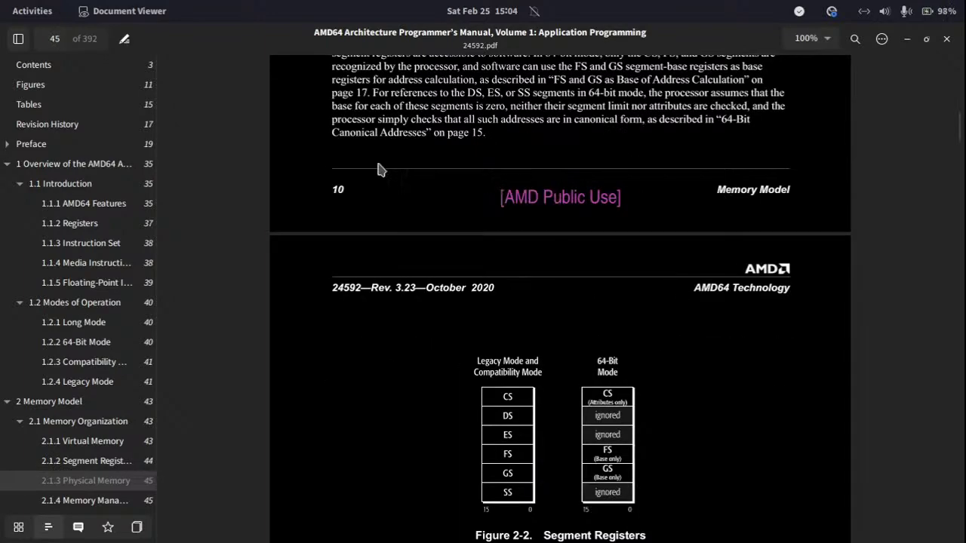
# Step: Review section 2.1 Memory Organization from its start, including the virtual-memory segmentation and segment register figures
pyautogui.scroll(9, 381, 168)
pyautogui.scroll(8, 385, 166)
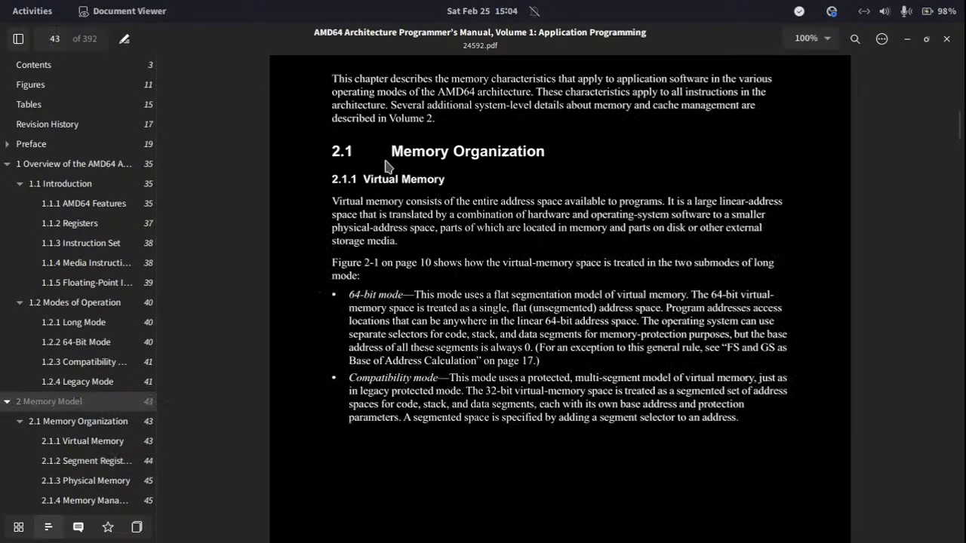
pyautogui.scroll(-3, 153, 478)
pyautogui.scroll(-1, 69, 370)
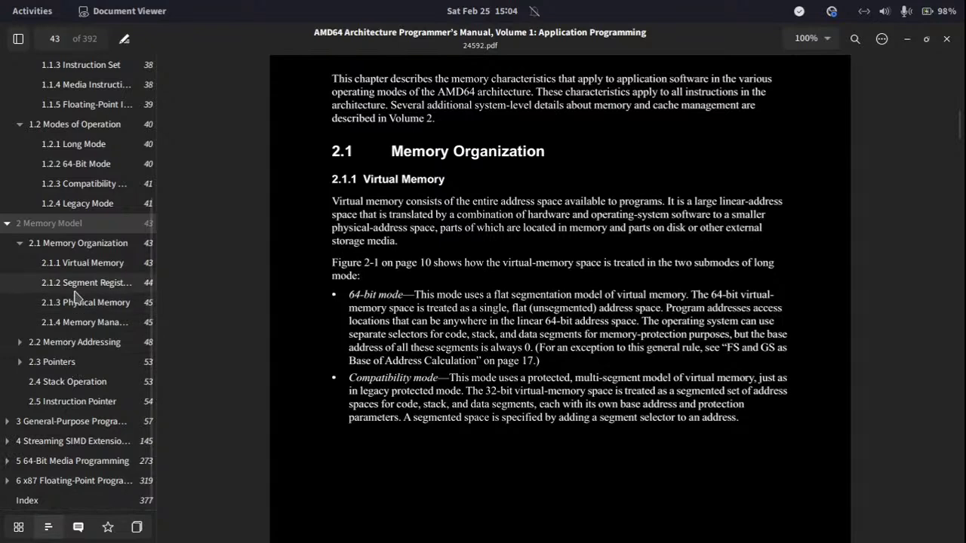
pyautogui.scroll(-1, 526, 161)
pyautogui.scroll(-8, 524, 166)
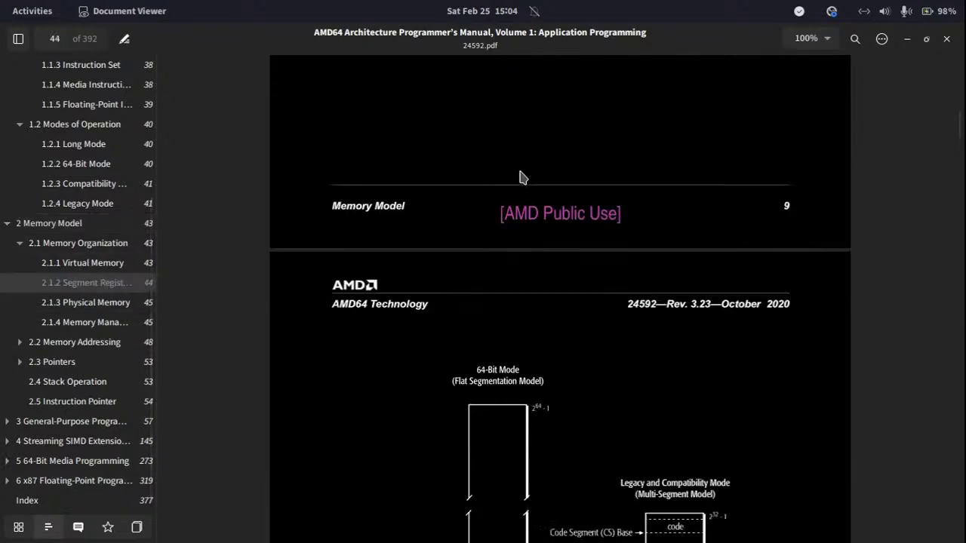
pyautogui.scroll(-4, 520, 176)
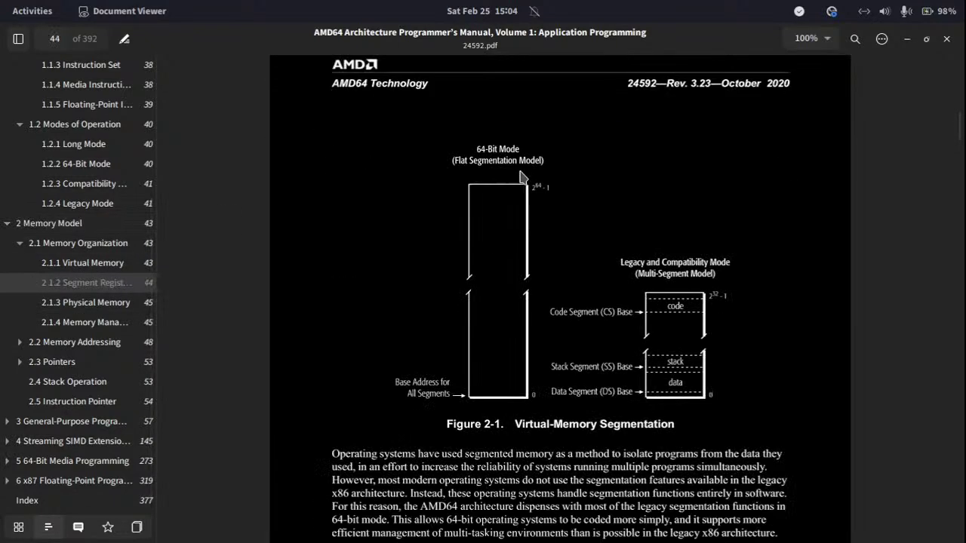
pyautogui.click(111, 270)
pyautogui.scroll(-10, 494, 223)
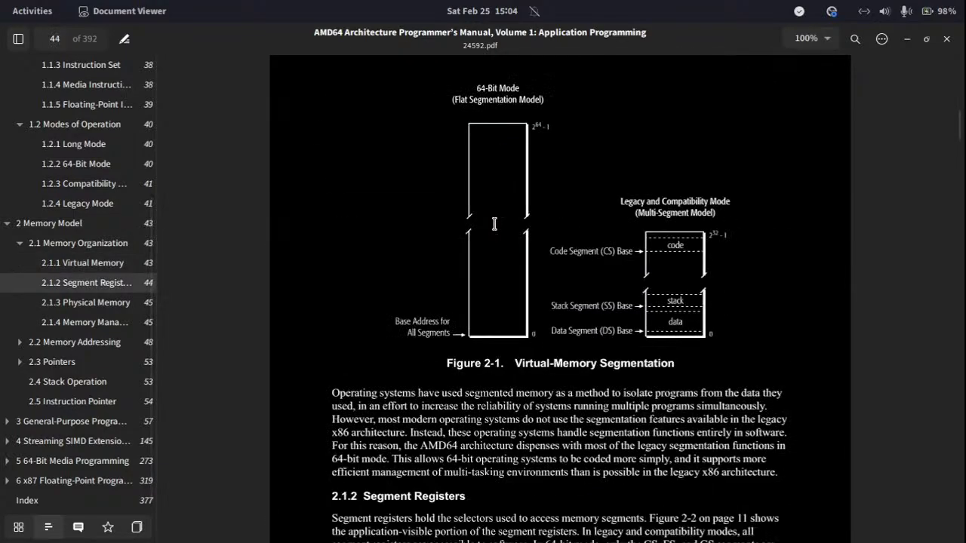
pyautogui.scroll(-10, 508, 220)
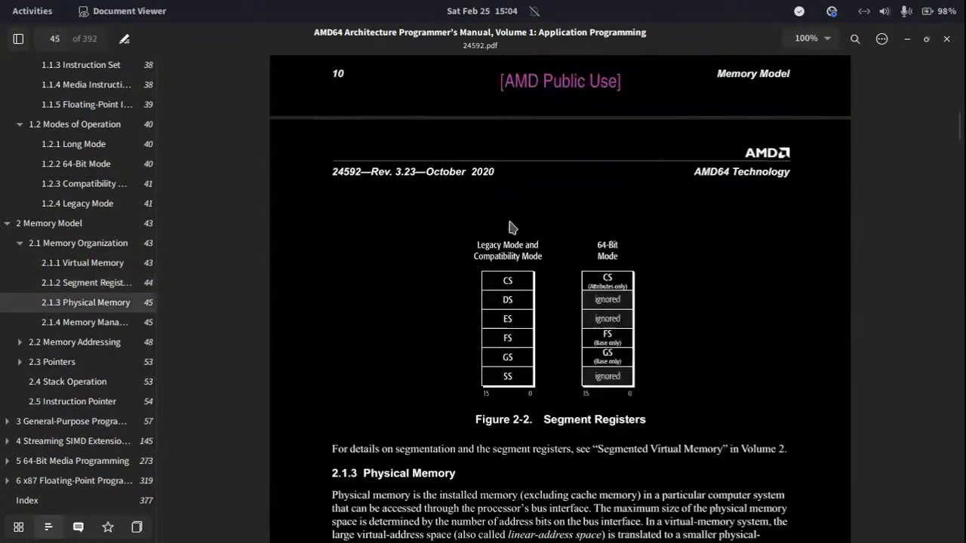
# Step: Examine the long-mode and legacy-mode memory management figures in the Memory Model chapter
pyautogui.scroll(-12, 532, 227)
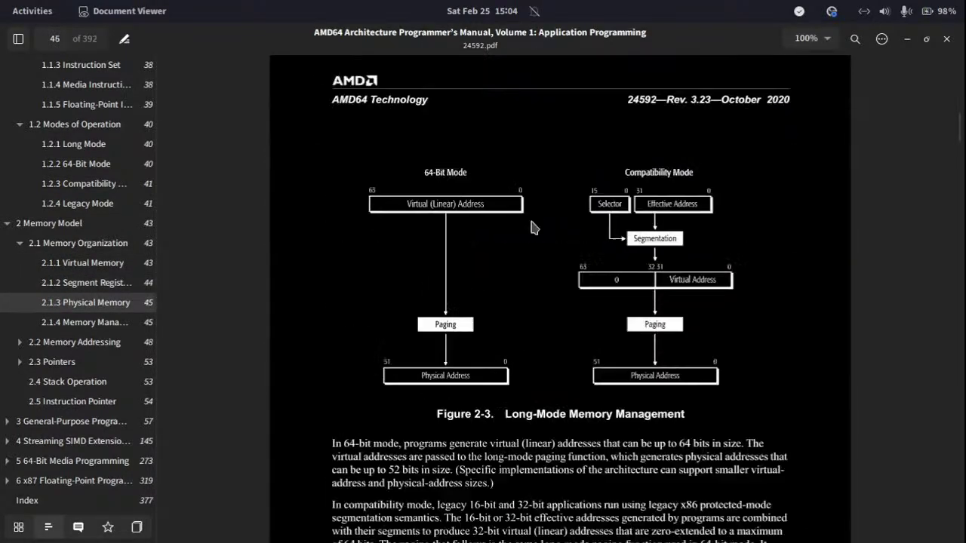
pyautogui.scroll(-12, 533, 227)
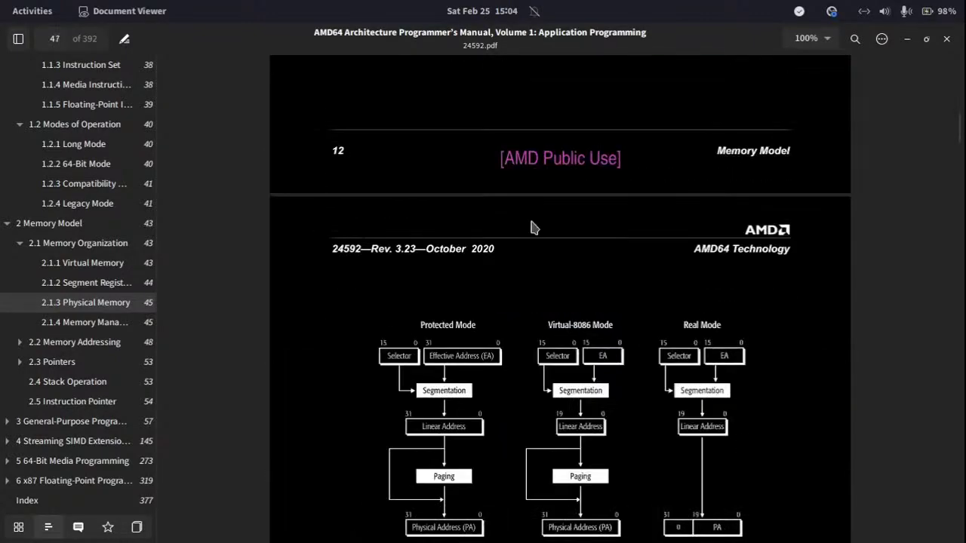
pyautogui.scroll(5, 532, 228)
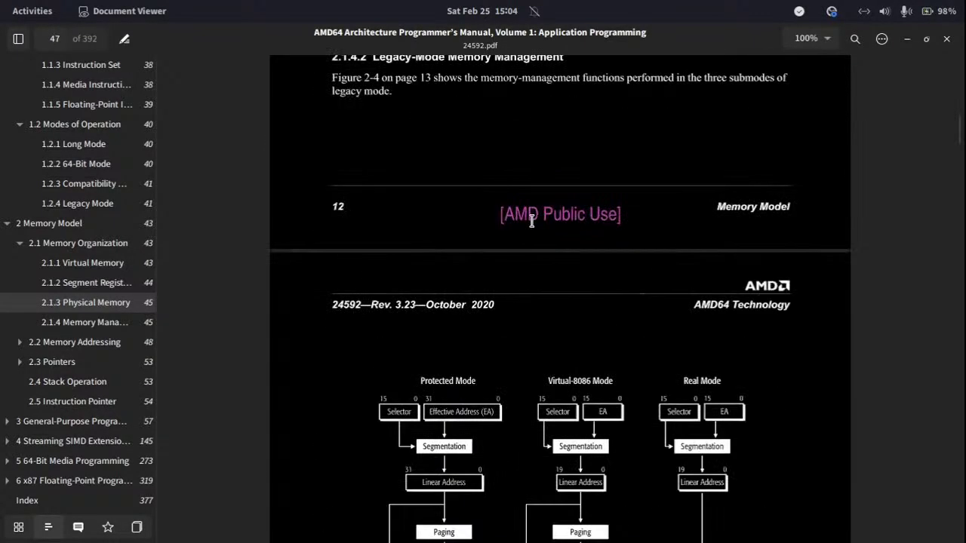
pyautogui.scroll(-6, 488, 228)
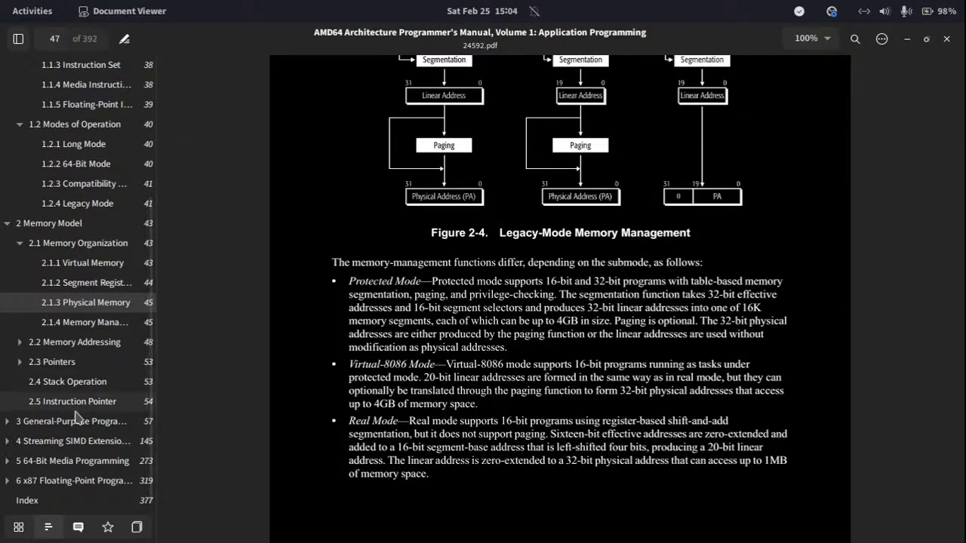
# Step: Go to chapter 3 General-Purpose Programming and examine the general-purpose register figure and the legacy registers
pyautogui.click(47, 423)
pyautogui.scroll(-4, 490, 72)
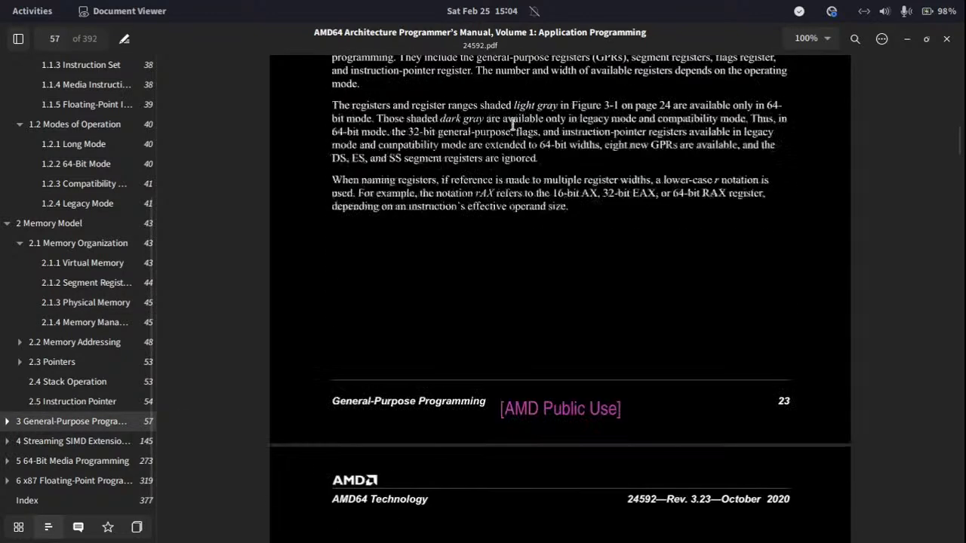
pyautogui.scroll(-7, 511, 135)
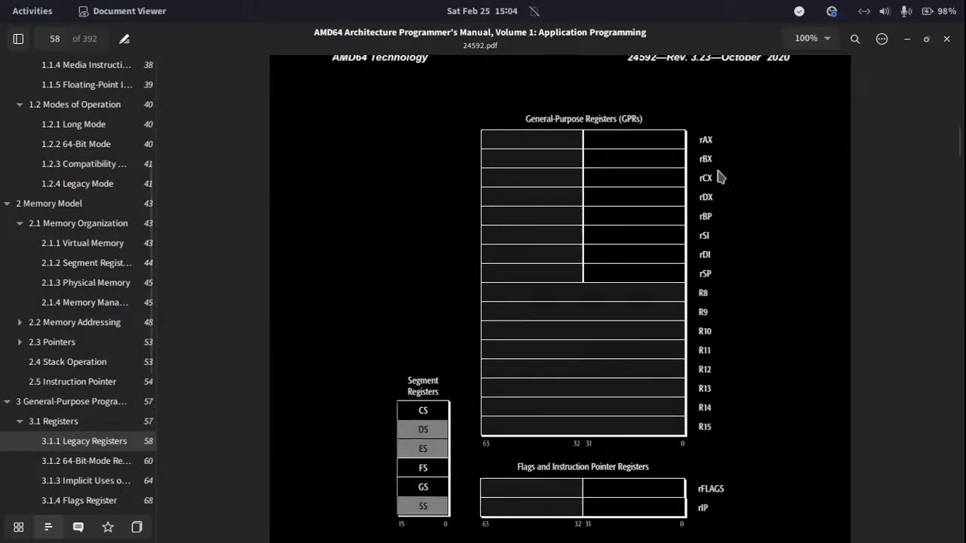
pyautogui.scroll(-5, 711, 222)
pyautogui.scroll(5, 711, 218)
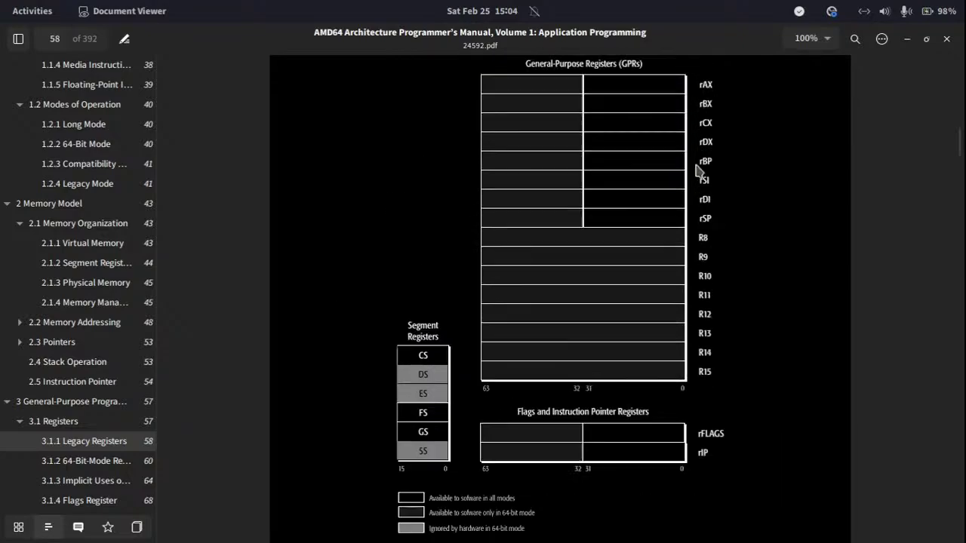
pyautogui.scroll(-10, 679, 347)
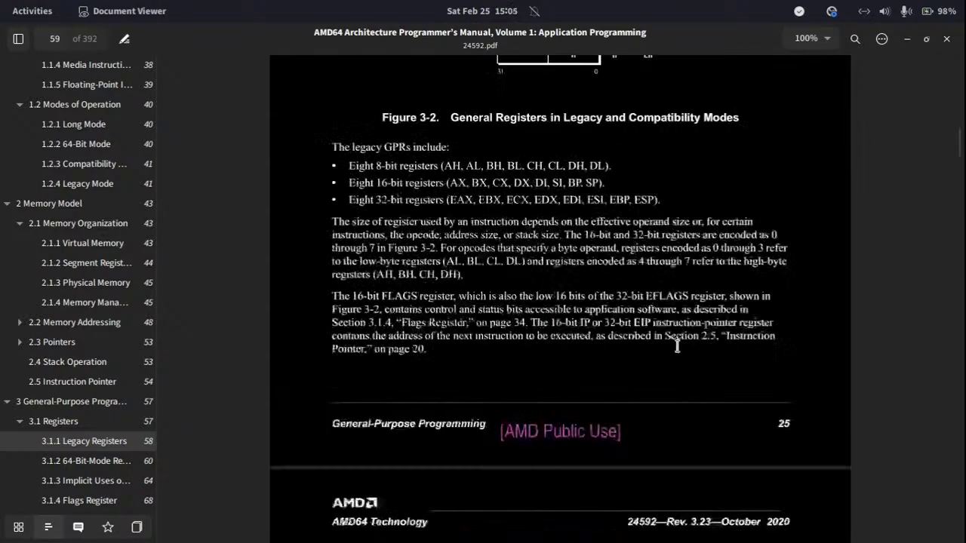
# Step: Read on through section 3.1.2 64-Bit-Mode Registers to the table of implicit uses of GPRs
pyautogui.scroll(-15, 680, 352)
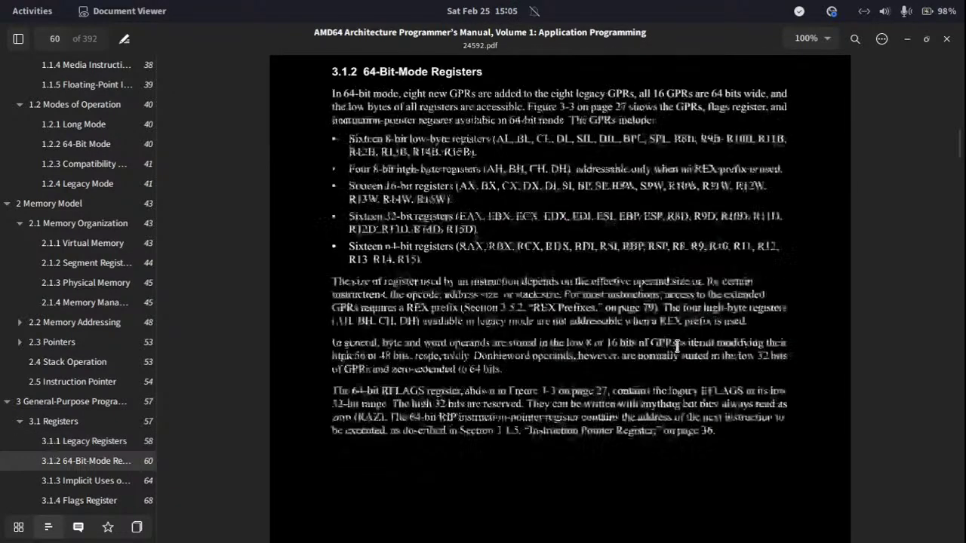
pyautogui.scroll(-18, 679, 353)
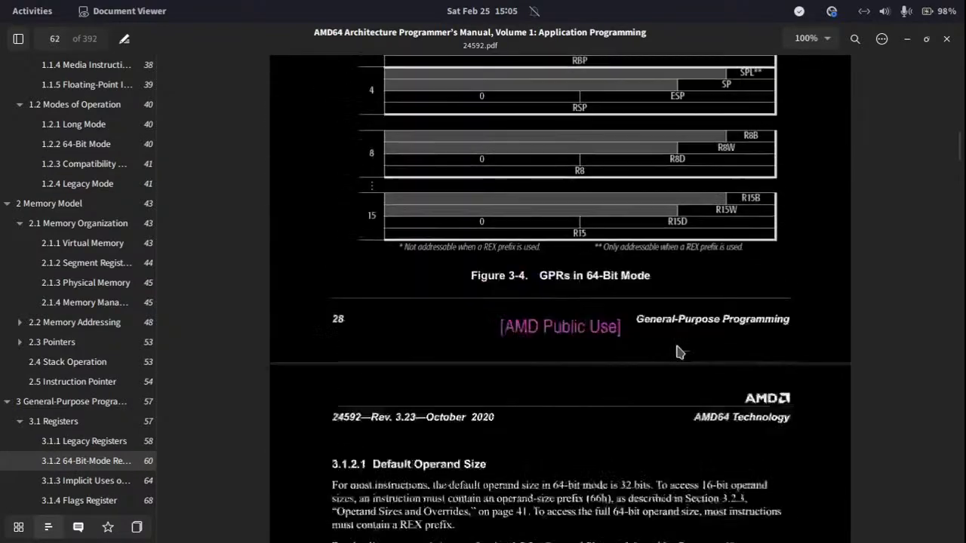
pyautogui.scroll(4, 678, 349)
pyautogui.scroll(-10, 677, 347)
pyautogui.scroll(-15, 677, 347)
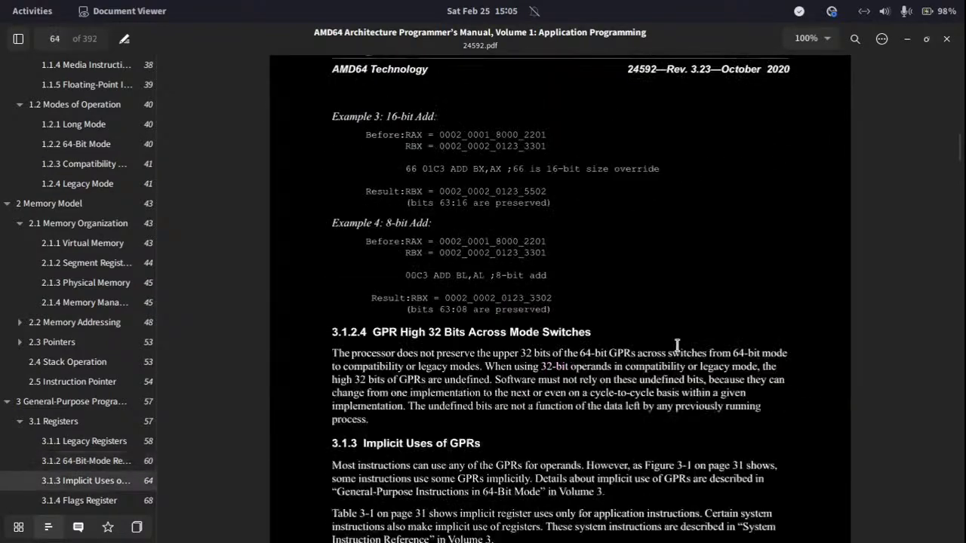
pyautogui.scroll(-18, 680, 352)
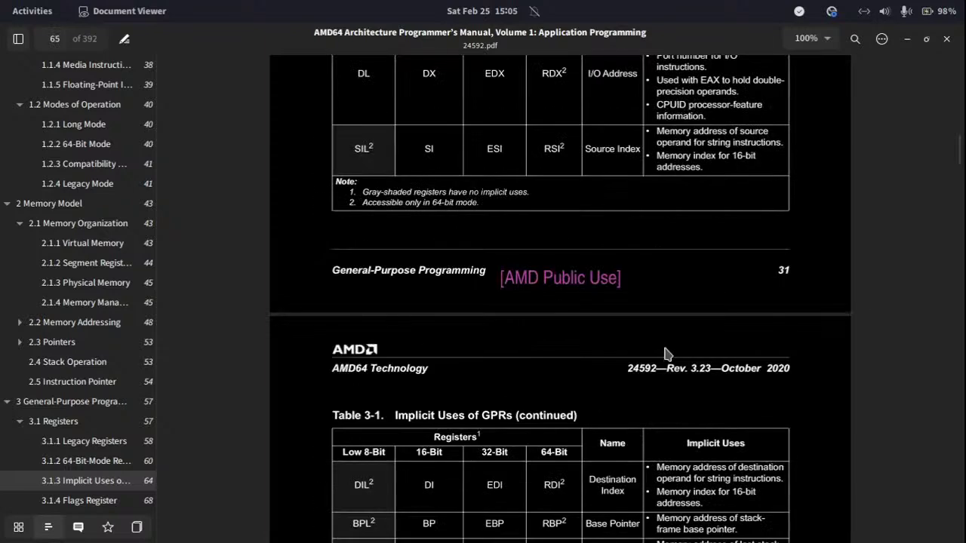
# Step: Go to section 3.3 Instruction Summary and read the mnemonic syntax example and the data-transfer move instructions
pyautogui.scroll(-5, 83, 421)
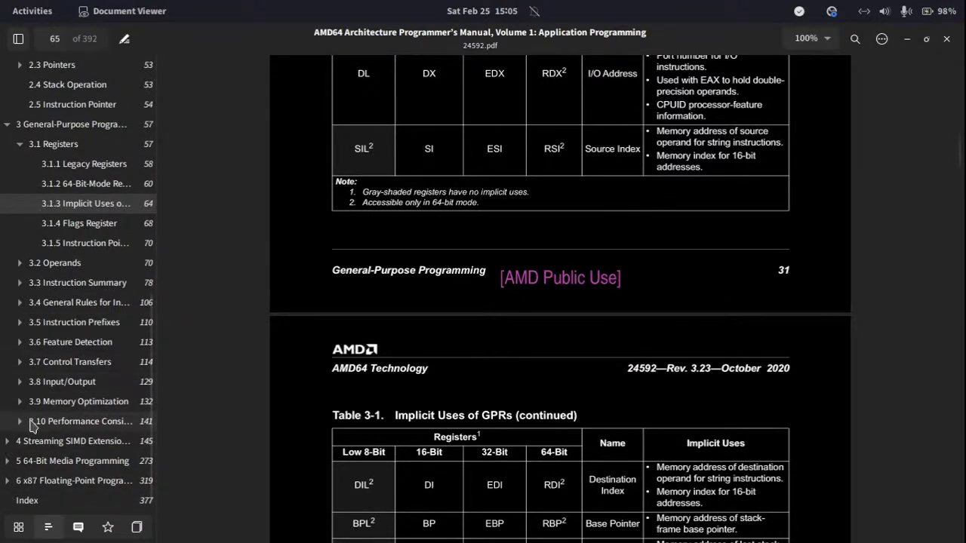
pyautogui.click(66, 282)
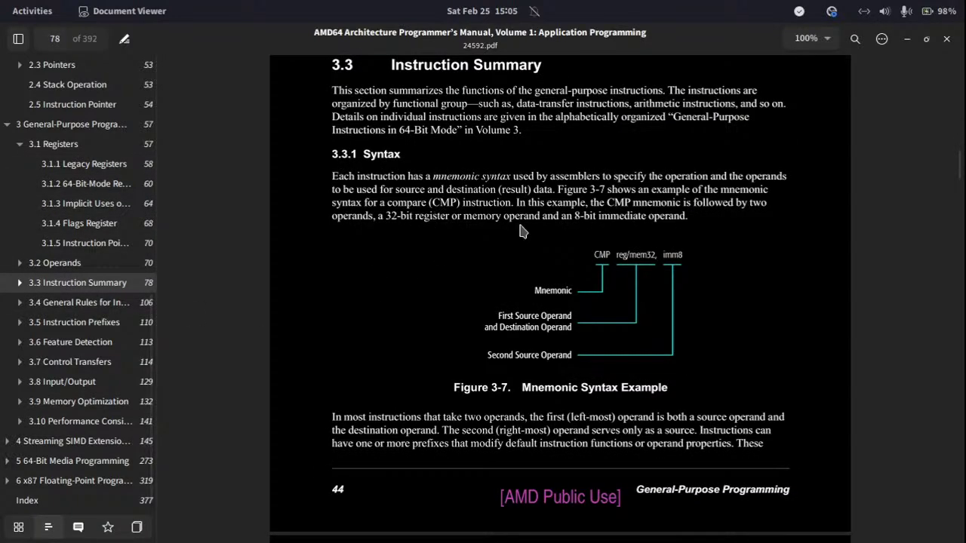
pyautogui.scroll(-5, 541, 272)
pyautogui.scroll(-3, 545, 280)
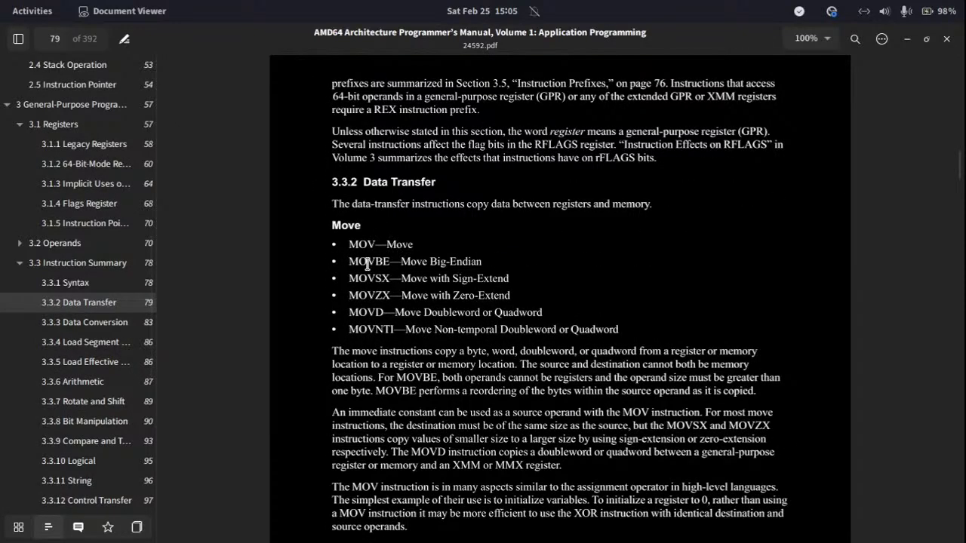
pyautogui.scroll(-1, 421, 273)
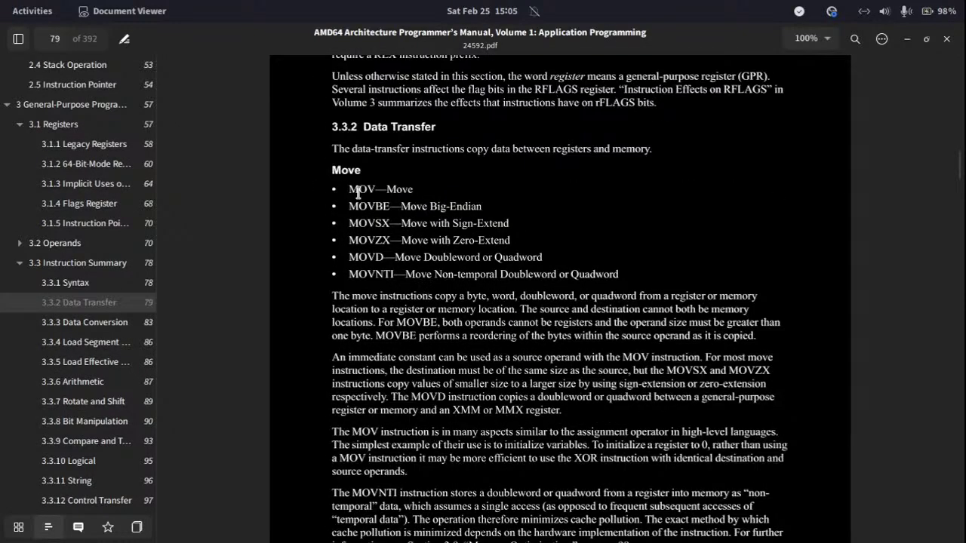
pyautogui.scroll(5, 418, 198)
pyautogui.scroll(-15, 432, 214)
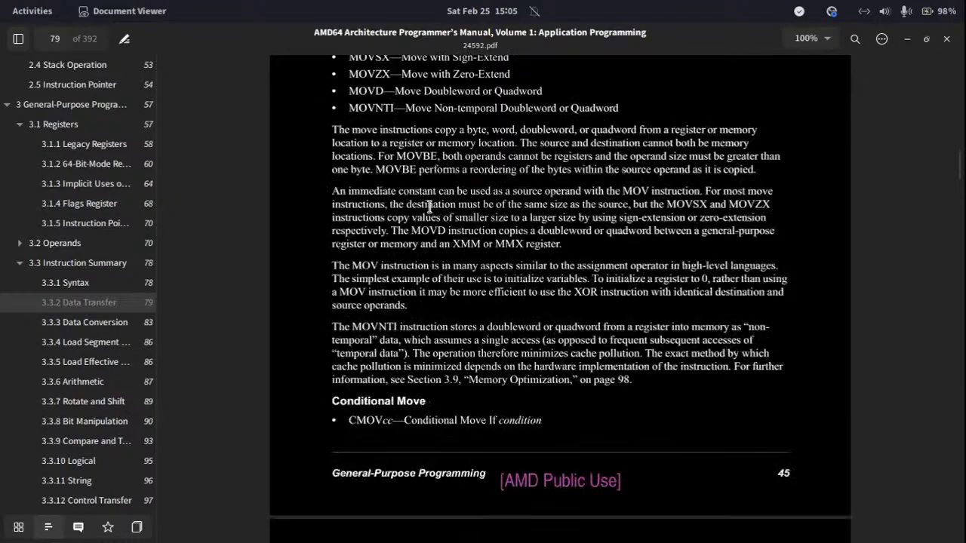
# Step: Return to section 3.3.1 Syntax, and go back to section 1.1.3 Instruction Set in the architecture overview
pyautogui.click(105, 289)
pyautogui.scroll(5, 86, 274)
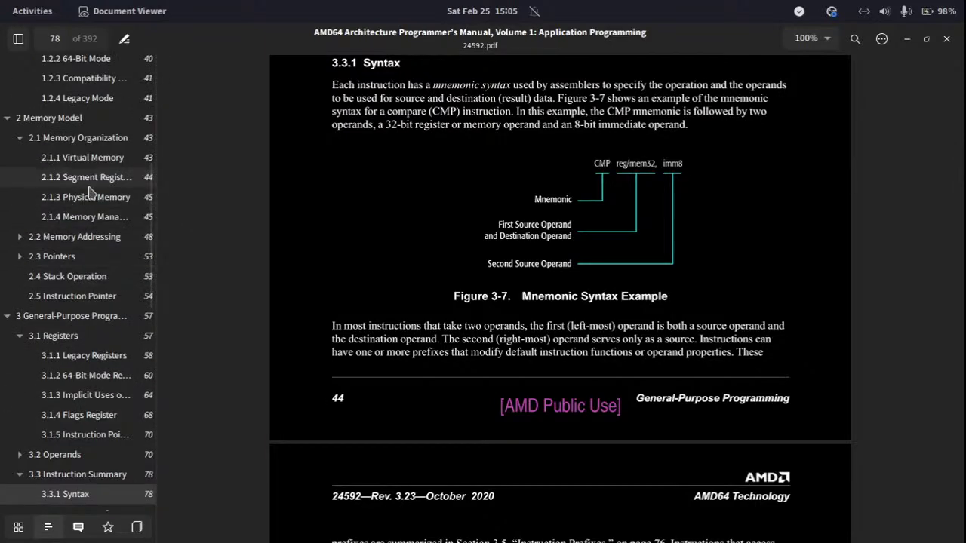
pyautogui.scroll(4, 70, 142)
pyautogui.scroll(3, 70, 142)
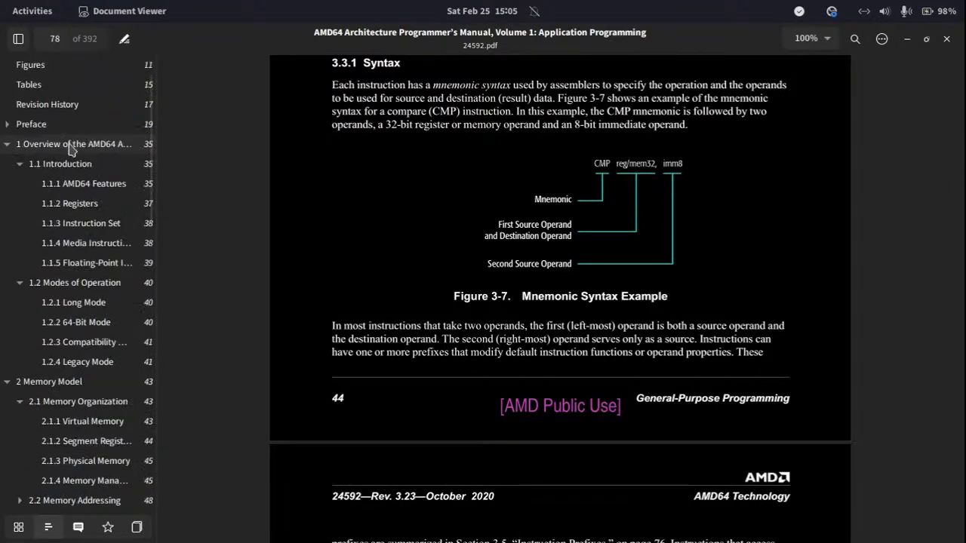
pyautogui.click(84, 225)
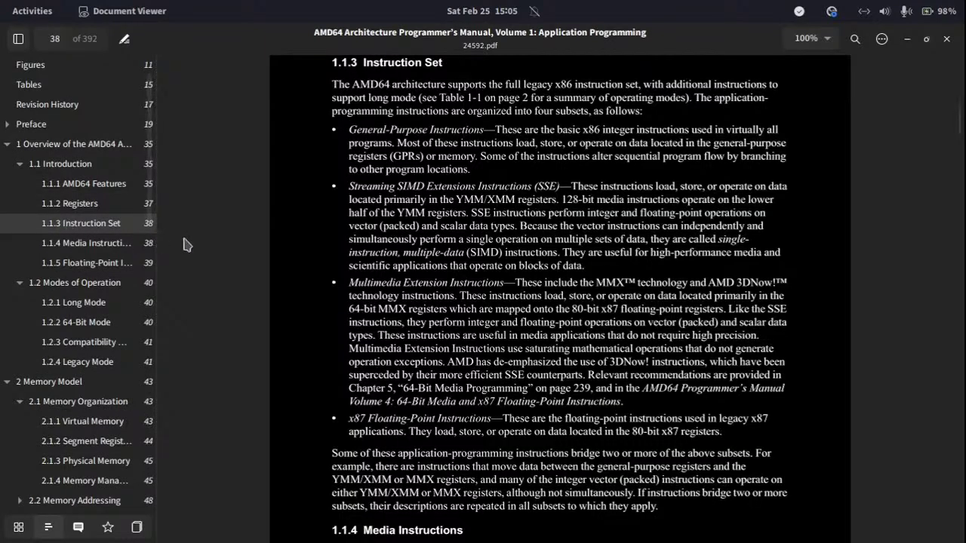
# Step: Close Volume 1, open the Volume 2 System Programming manual (24593.pdf) in a maximized window and look through its outline
pyautogui.click(947, 39)
pyautogui.click(421, 174)
pyautogui.doubleClick(446, 164)
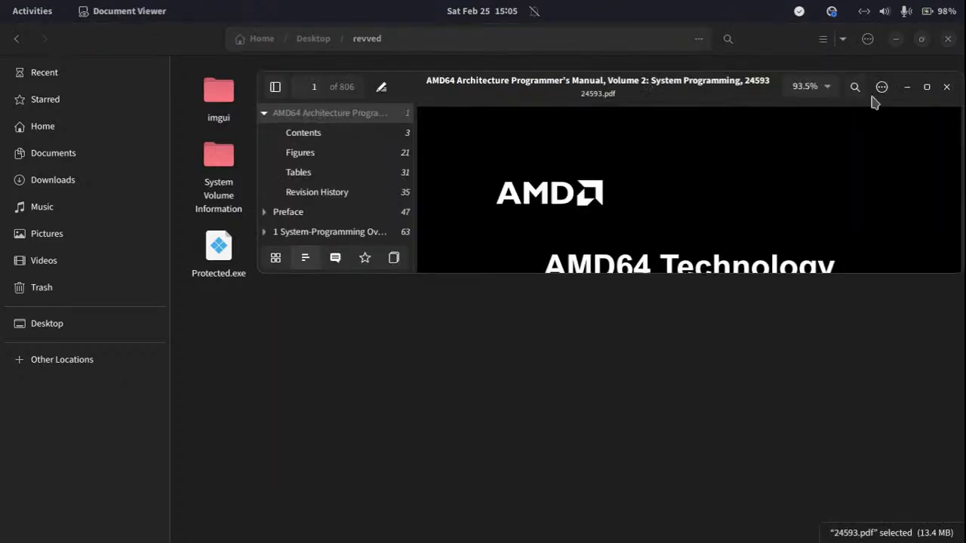
pyautogui.click(928, 87)
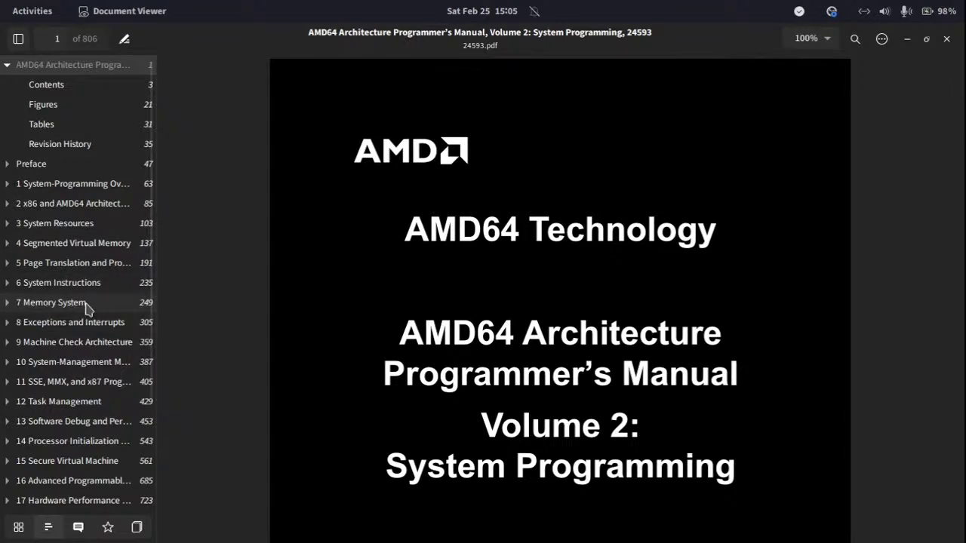
pyautogui.scroll(-3, 65, 299)
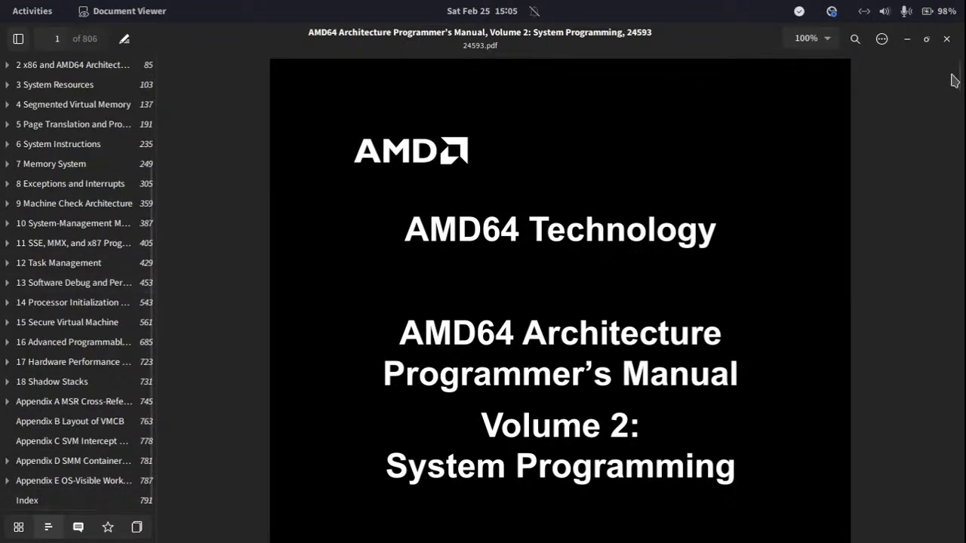
# Step: Close Volume 2, open the Volume 3 manual (amd_3.pdf) in a maximized window and go to chapter 1 Instruction Formats
pyautogui.click(946, 38)
pyautogui.doubleClick(608, 179)
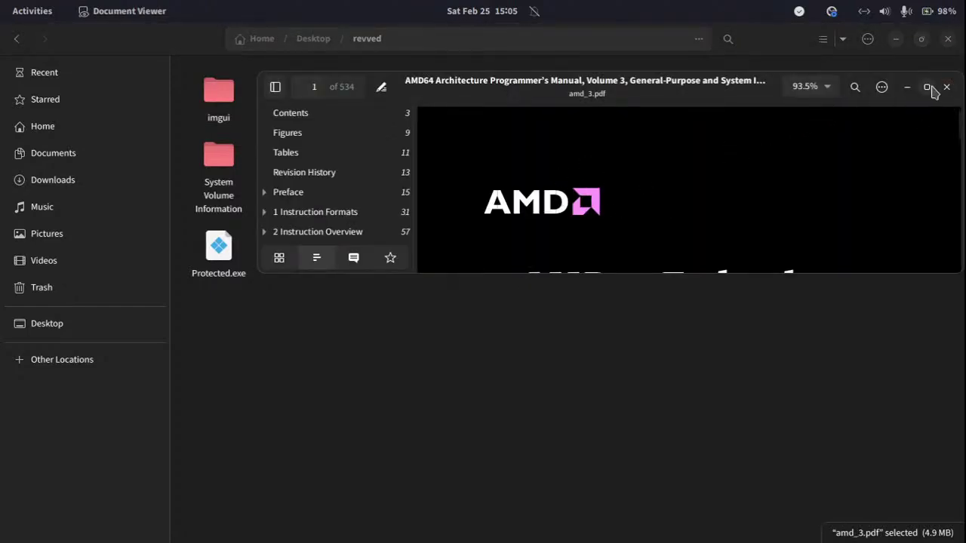
pyautogui.click(927, 86)
pyautogui.click(65, 170)
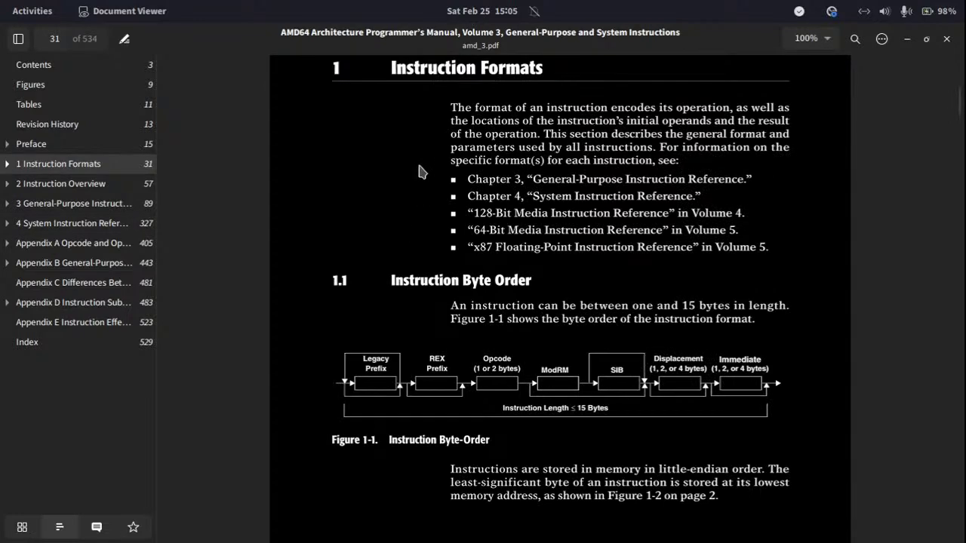
# Step: Examine the instruction byte-order diagram in section 1.1 of the Volume 3 manual
pyautogui.scroll(-5, 501, 179)
pyautogui.scroll(3, 504, 188)
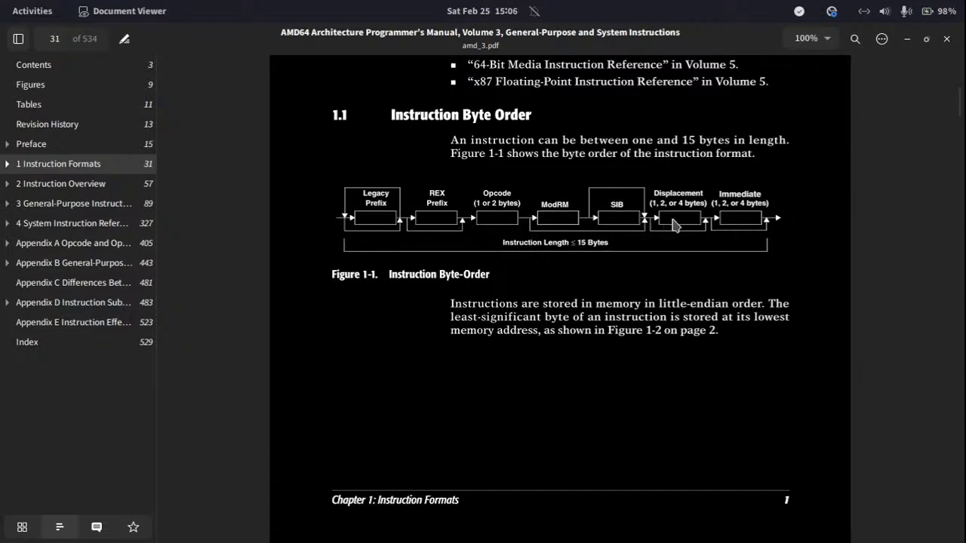
pyautogui.click(594, 242)
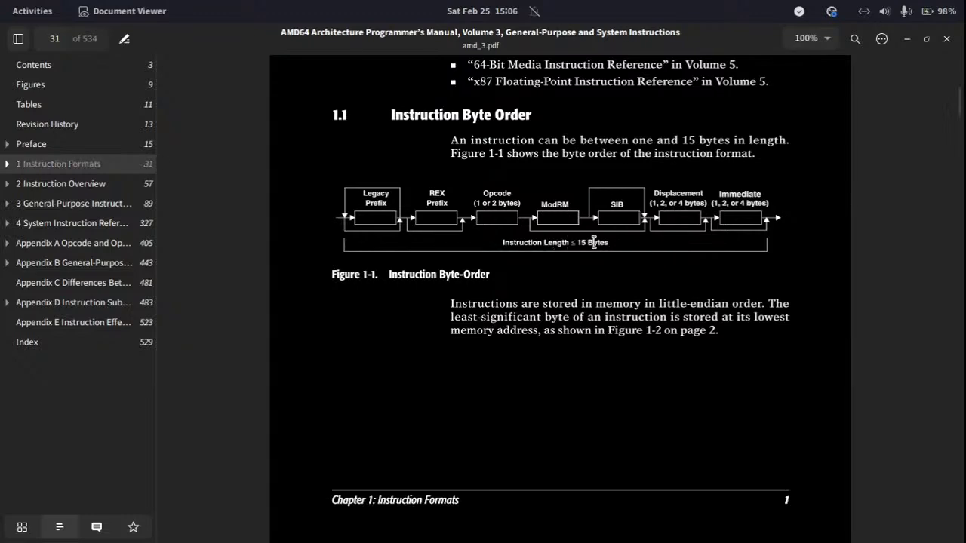
pyautogui.scroll(5, 545, 246)
pyautogui.scroll(-4, 546, 245)
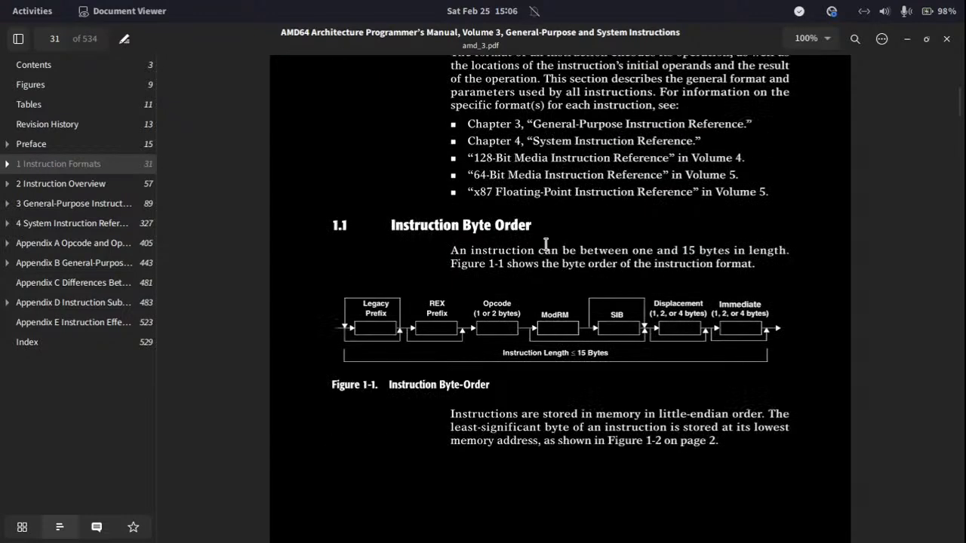
# Step: Switch to the Intel combined-volumes manual and look at the REX prefix fields table
pyautogui.hotkey('ctrl', 'w')
pyautogui.moveTo(2, 2)
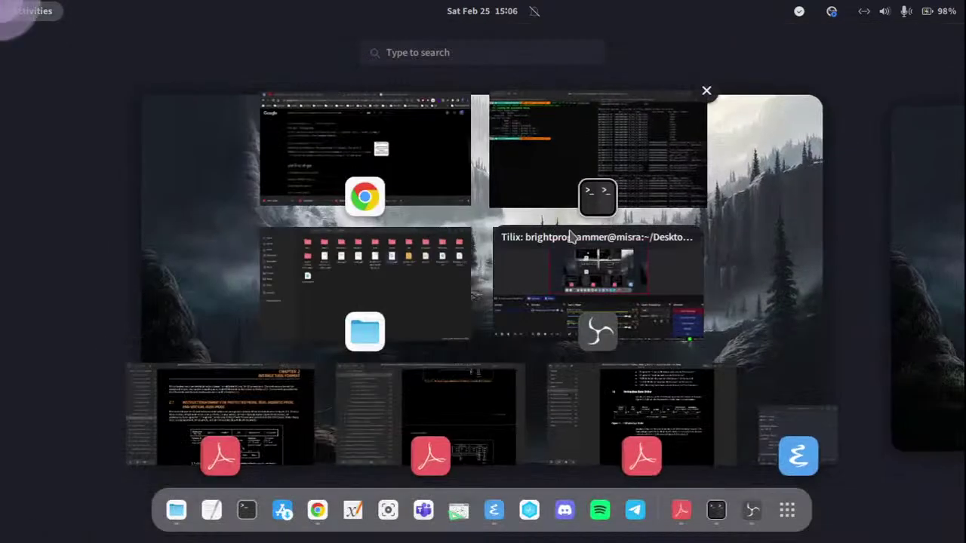
pyautogui.click(503, 426)
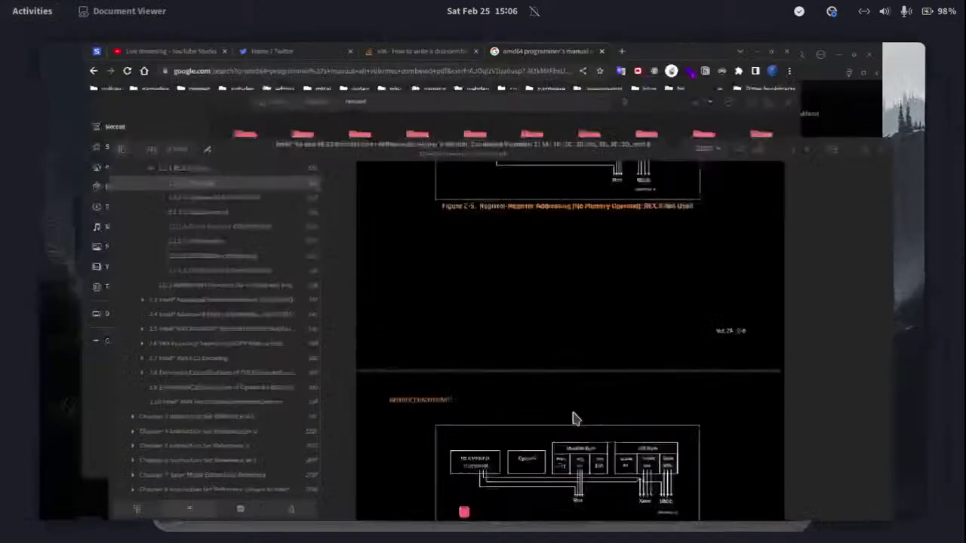
pyautogui.scroll(10, 598, 408)
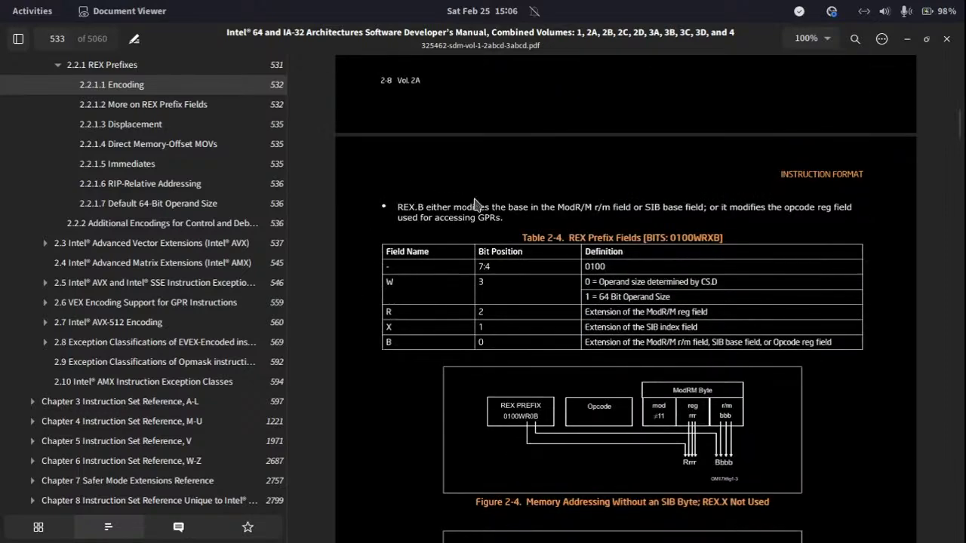
# Step: Switch to the Intel Volume 2A manual and examine Figure 2-1, the Intel 64 and IA-32 instruction format
pyautogui.moveTo(1, 0)
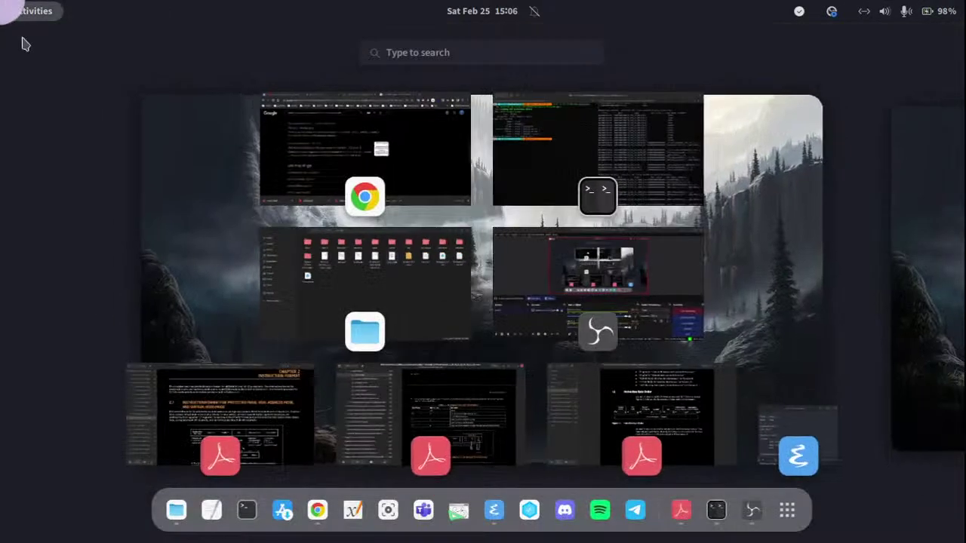
pyautogui.click(304, 417)
pyautogui.keyDown('ctrl'); pyautogui.scroll(1, 600, 366); pyautogui.keyUp('ctrl')
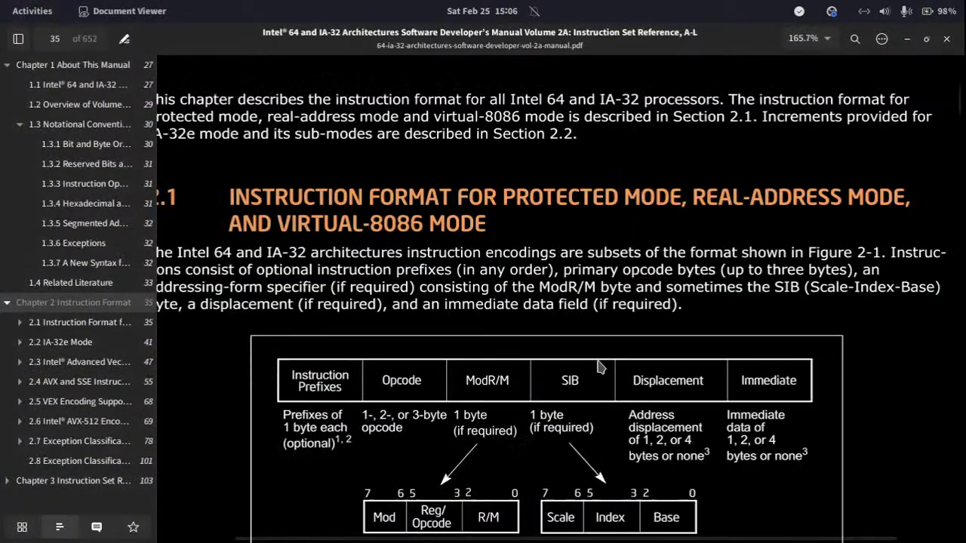
pyautogui.scroll(-5, 600, 366)
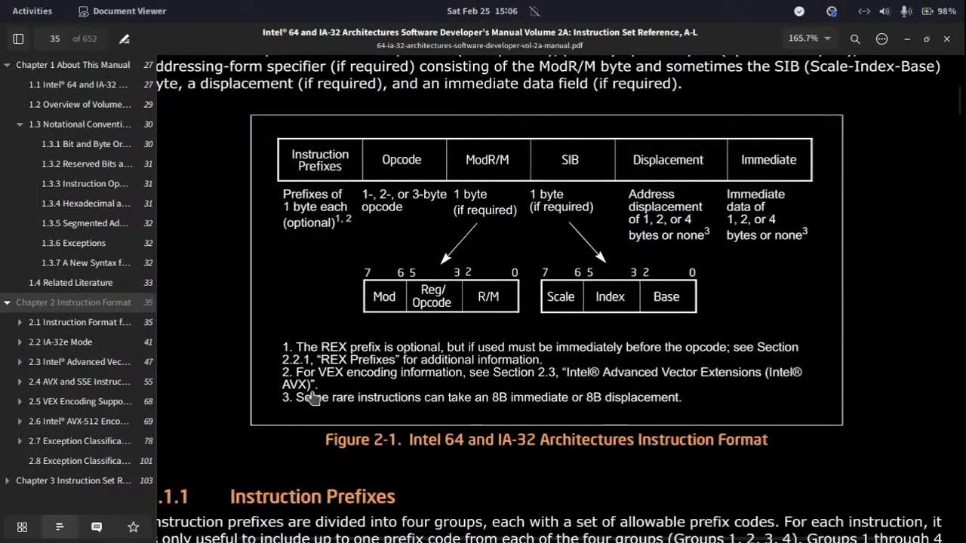